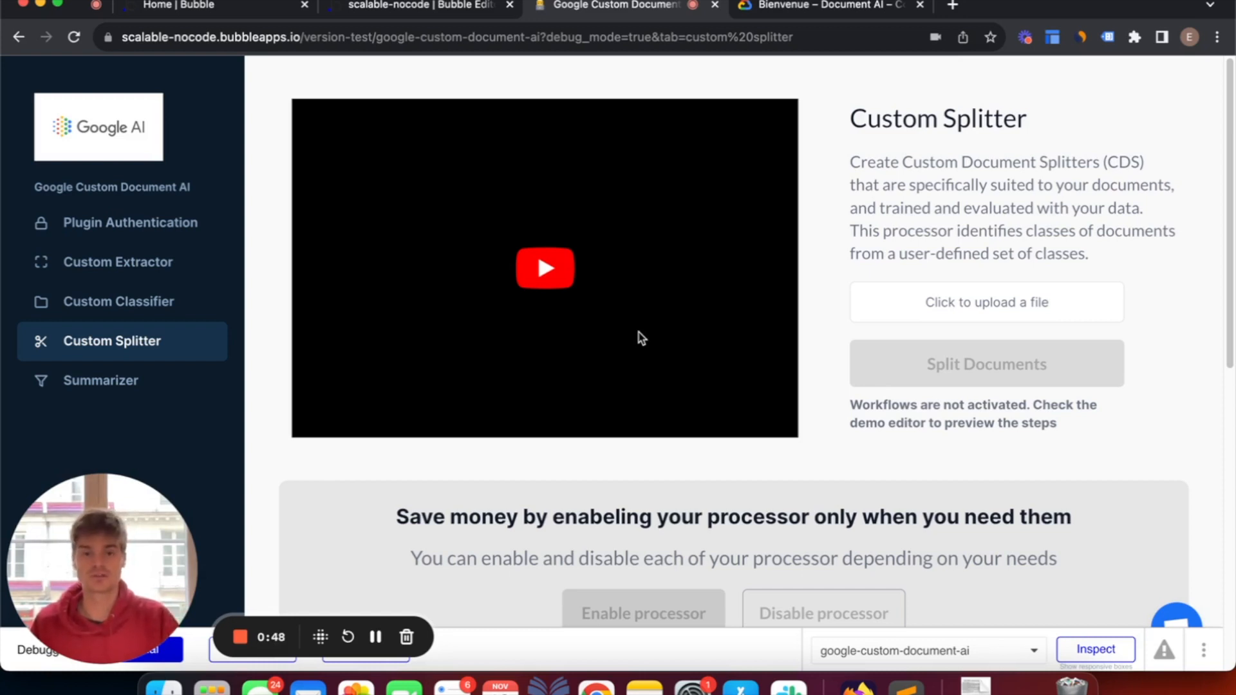
- Switch to the Google Cloud console and open the Document AI overview page
{"action": "left_click", "coordinate": [845, 5]}
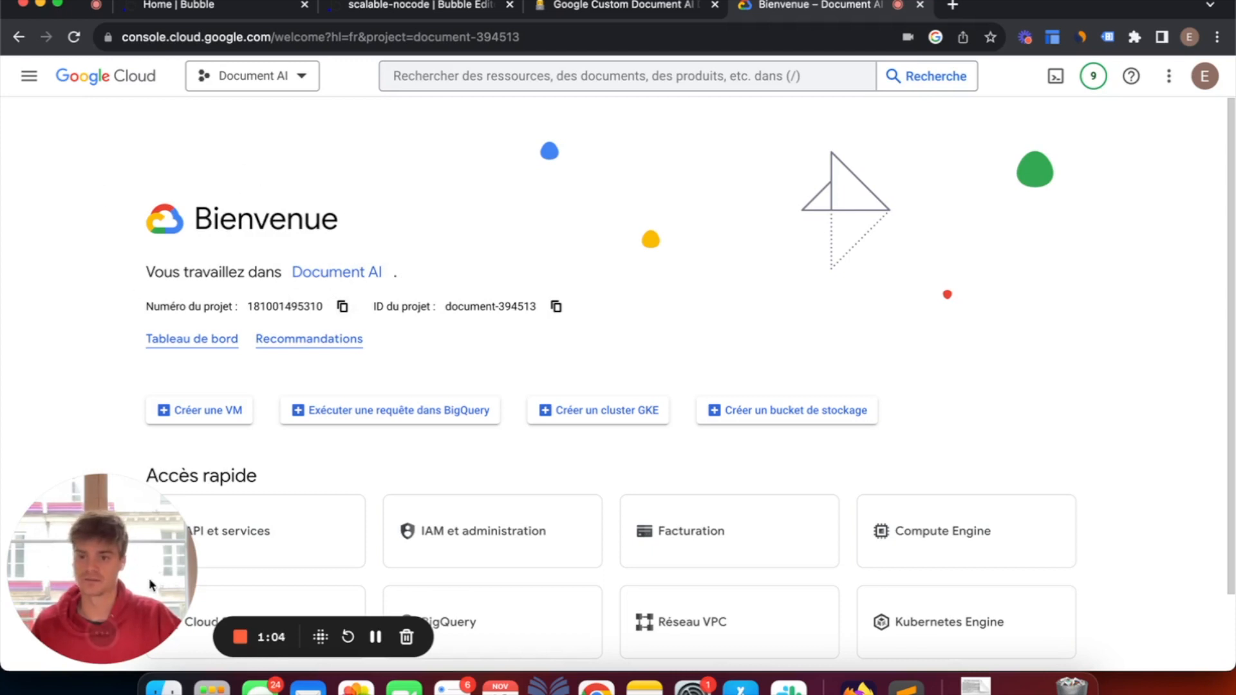
{"action": "left_click_drag", "start_coordinate": [137, 608], "coordinate": [1164, 608]}
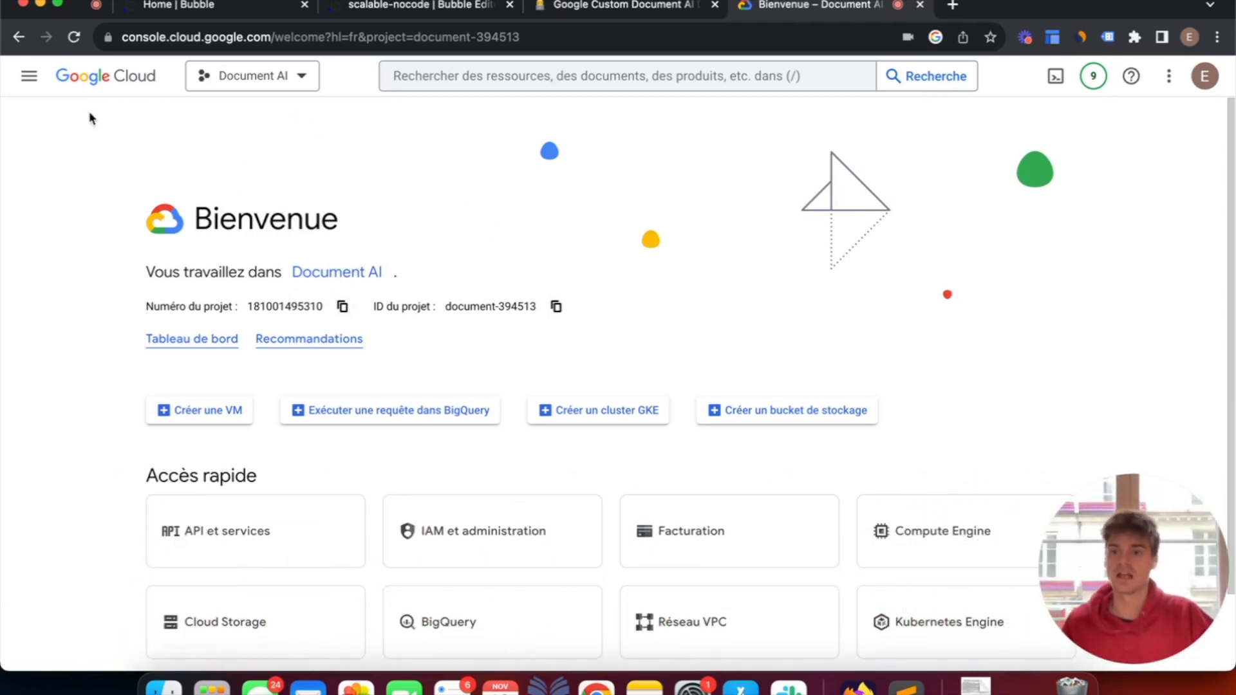
{"action": "left_click", "coordinate": [29, 75]}
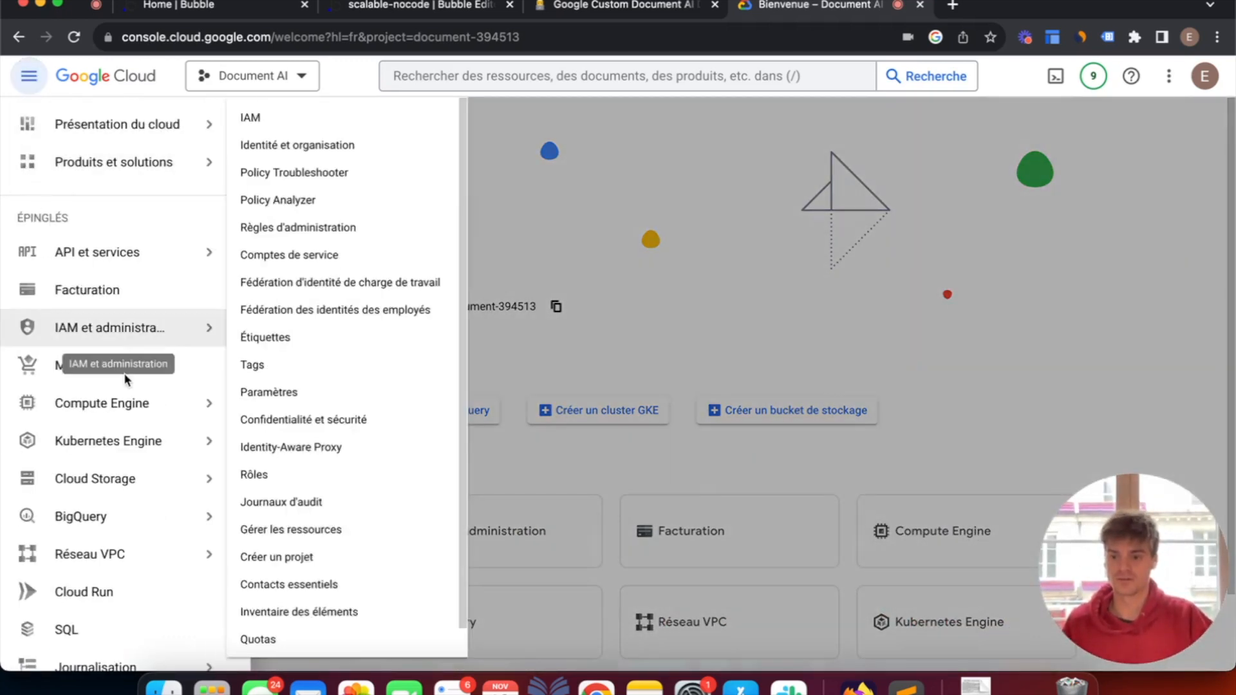
{"action": "scroll", "coordinate": [118, 518], "scroll_direction": "down", "scroll_amount": 5}
{"action": "scroll", "coordinate": [126, 534], "scroll_direction": "down", "scroll_amount": 1}
{"action": "mouse_move", "coordinate": [172, 568]}
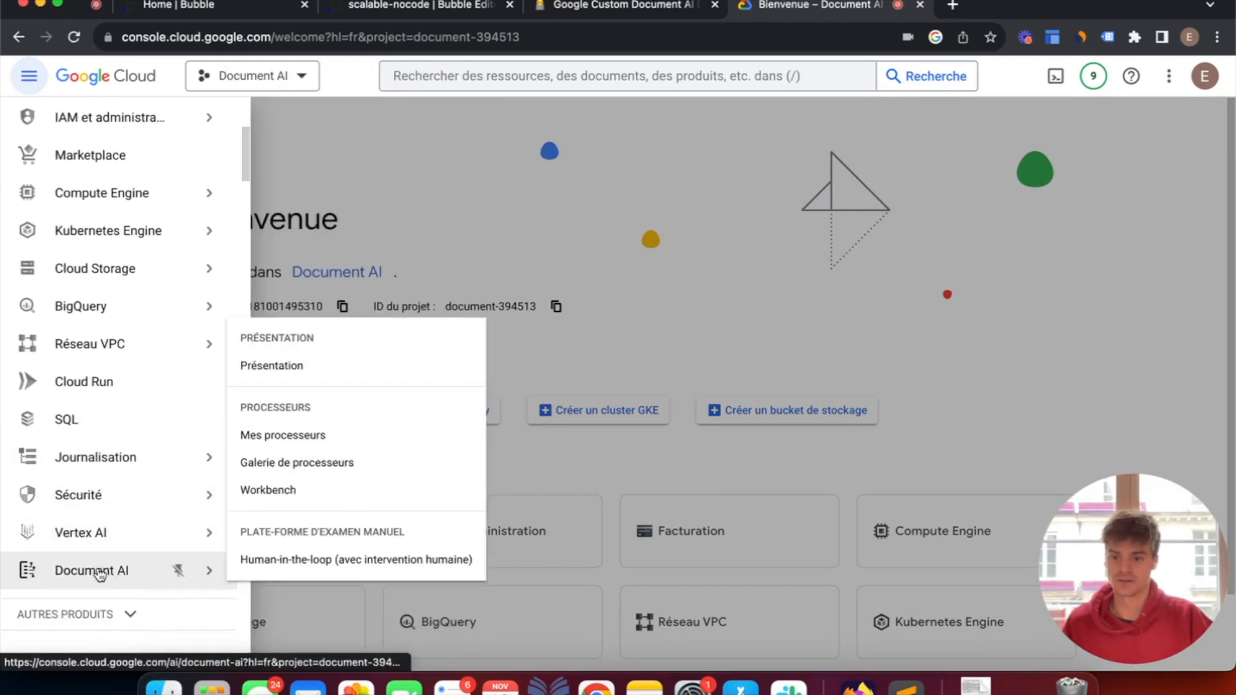
{"action": "left_click", "coordinate": [293, 367]}
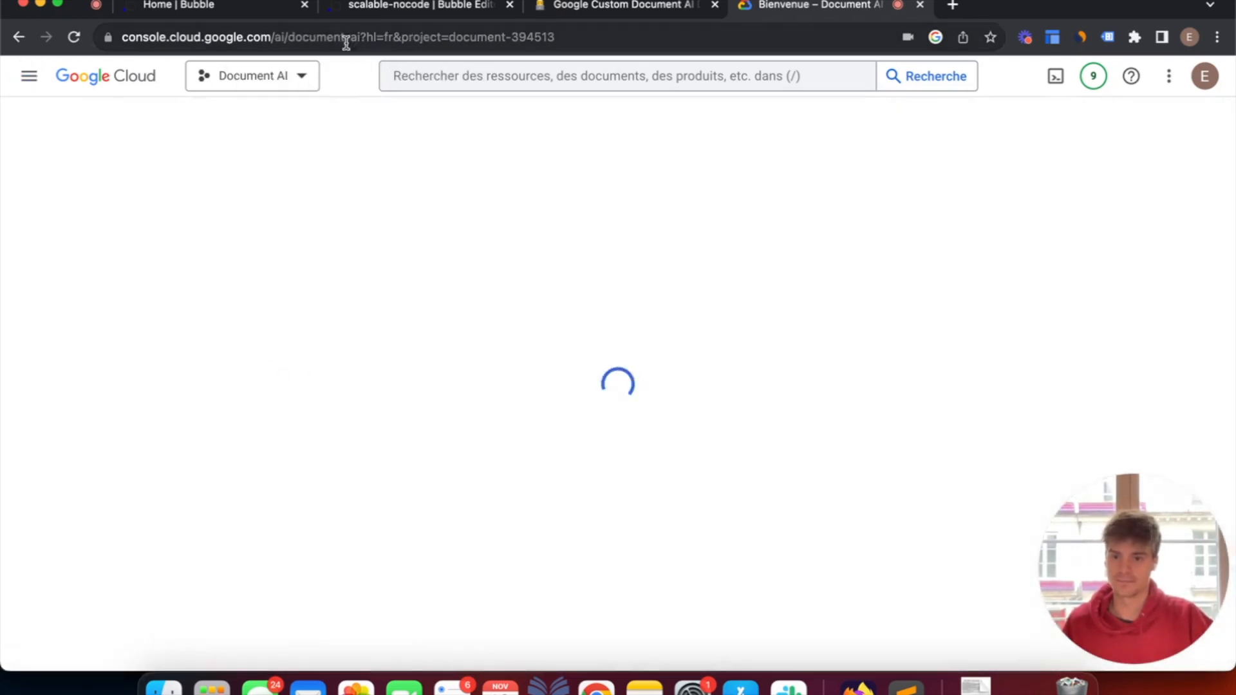
- Change the console page's language parameter in the address to en and reload the page
{"action": "double_click", "coordinate": [387, 36]}
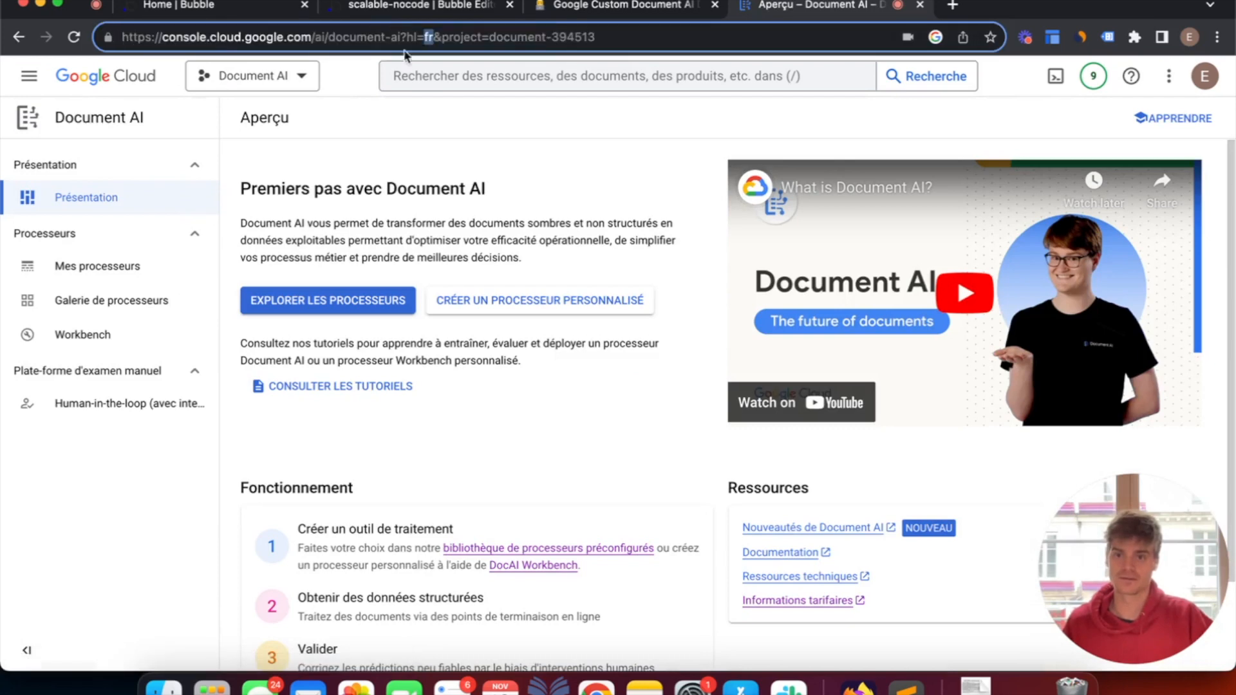
{"action": "type", "text": "en"}
{"action": "left_click", "coordinate": [430, 76]}
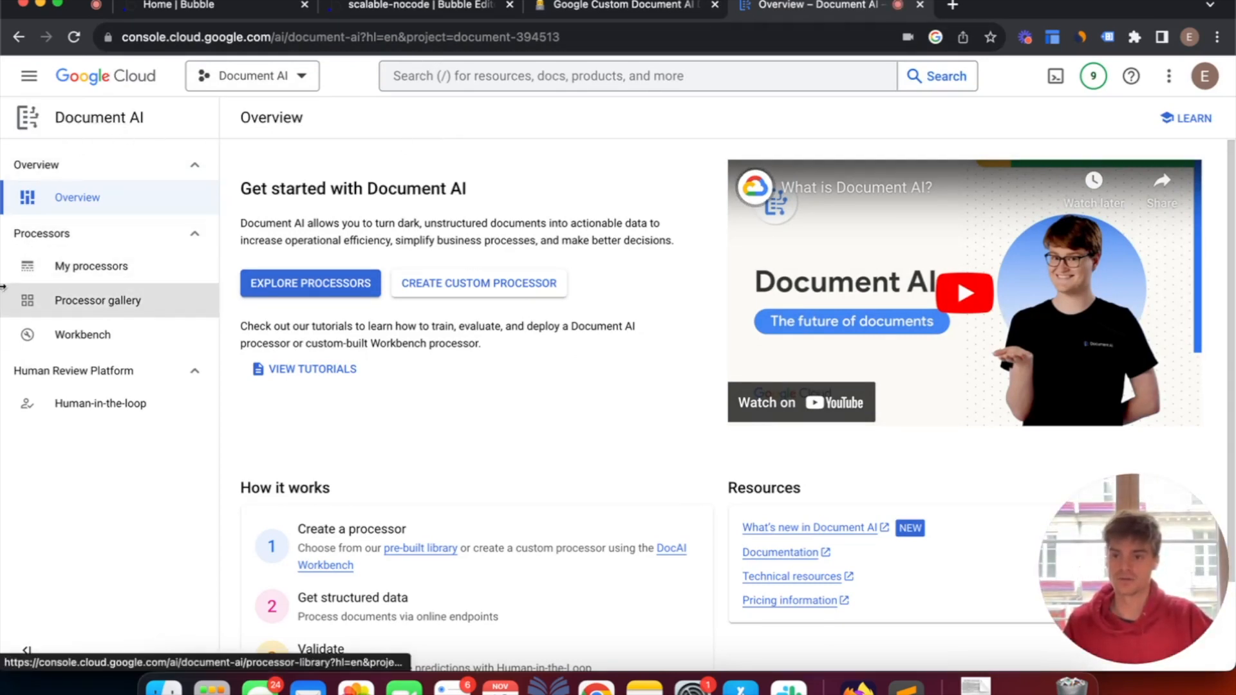
- Create a Custom Splitter processor named splitter-custom in the EU (European Union) region
{"action": "left_click", "coordinate": [106, 271]}
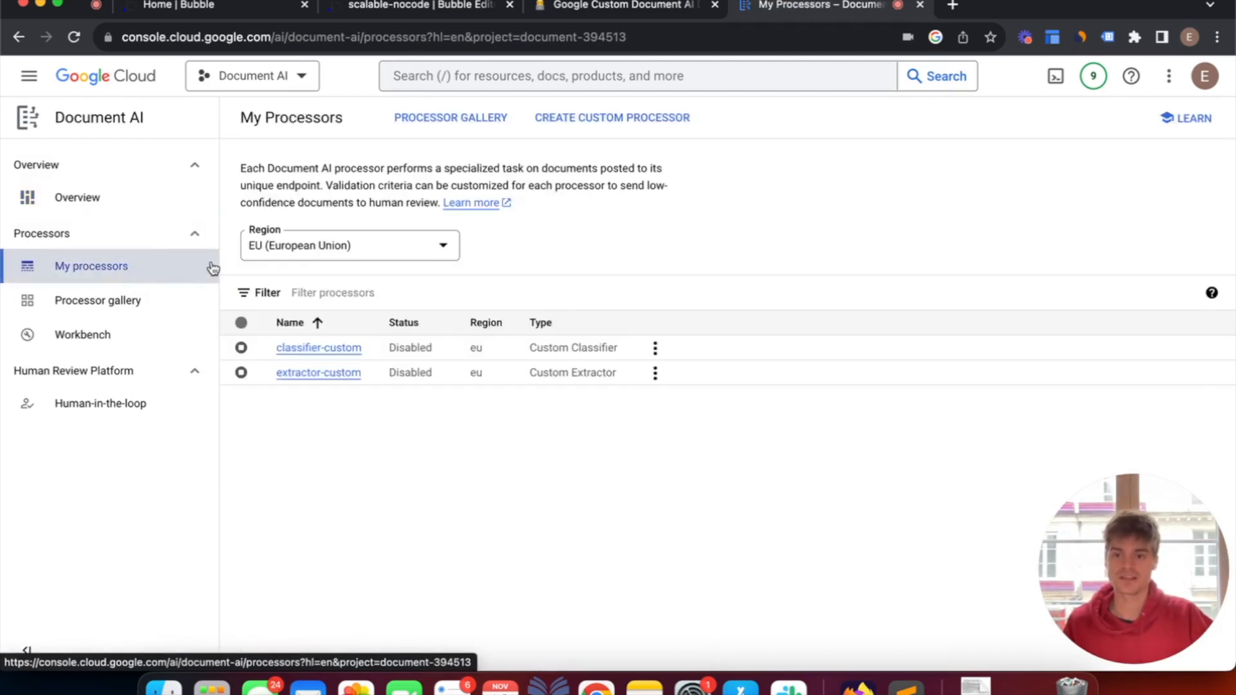
{"action": "left_click", "coordinate": [590, 126]}
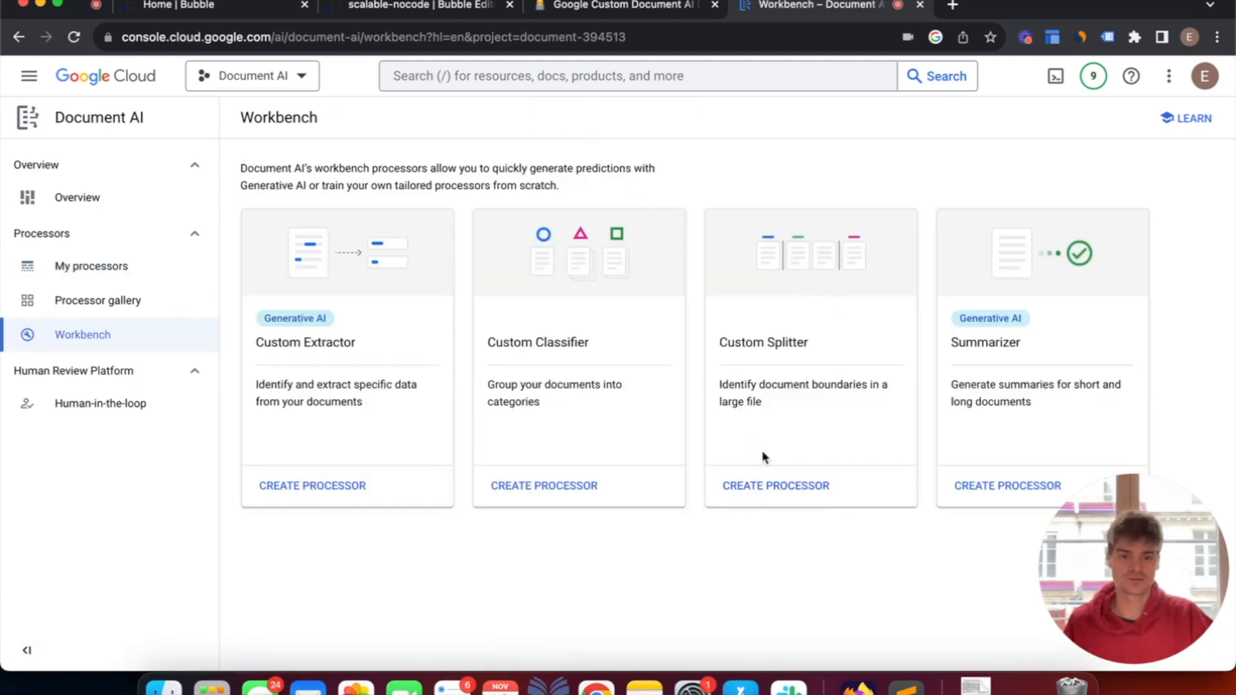
{"action": "left_click", "coordinate": [756, 487]}
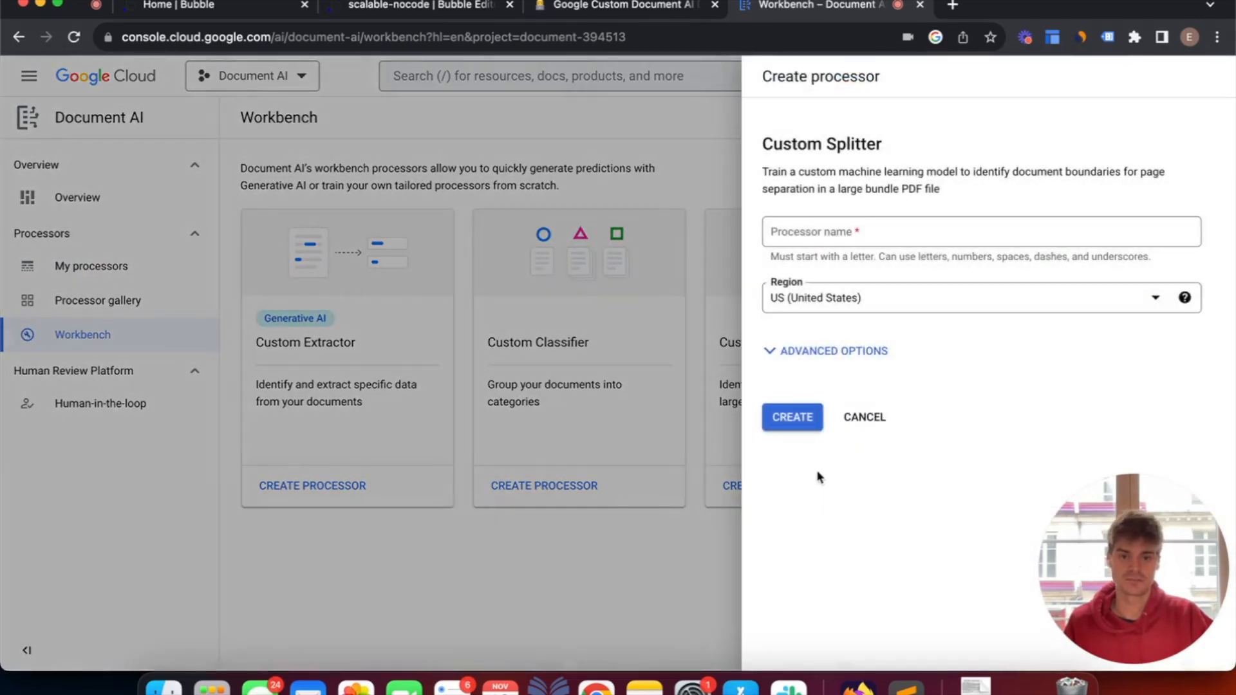
{"action": "left_click", "coordinate": [789, 240]}
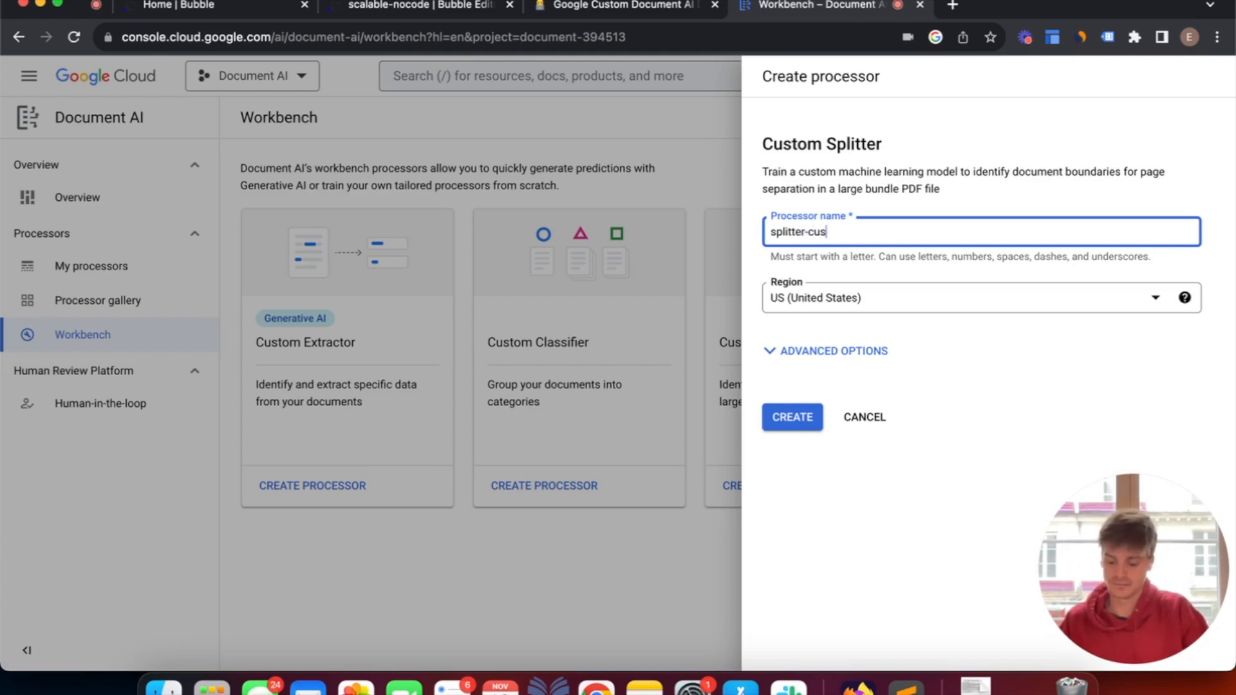
{"action": "left_click", "coordinate": [804, 298]}
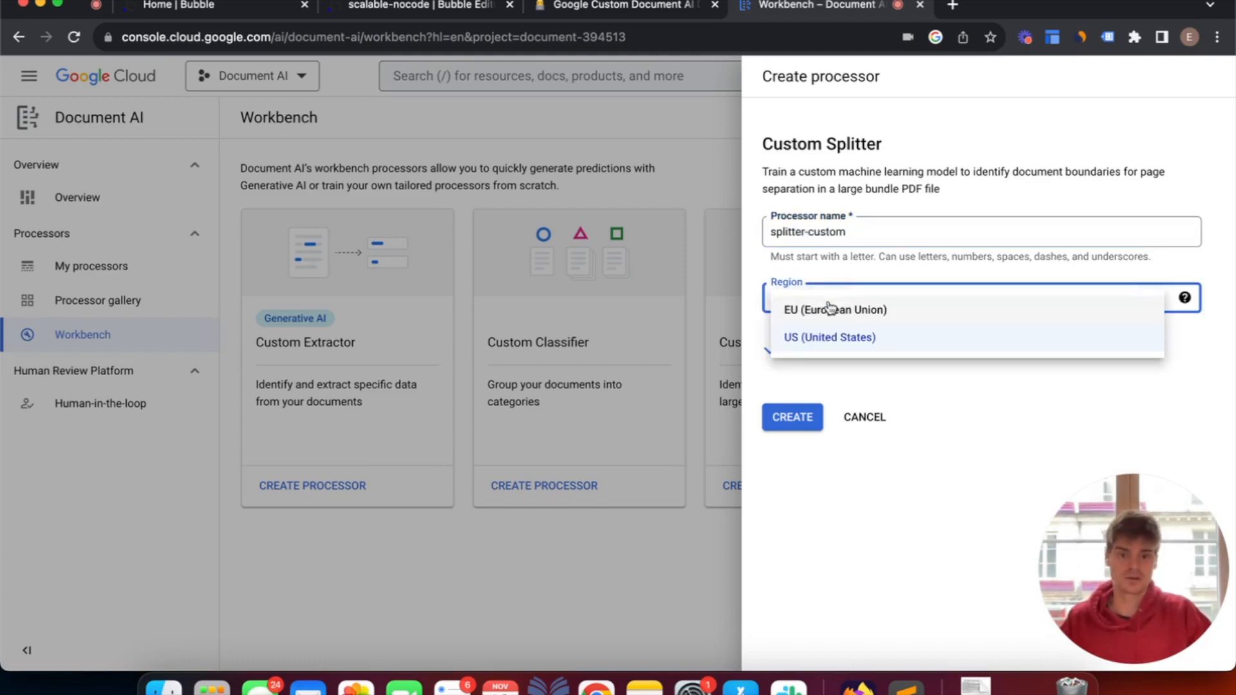
{"action": "left_click", "coordinate": [839, 316]}
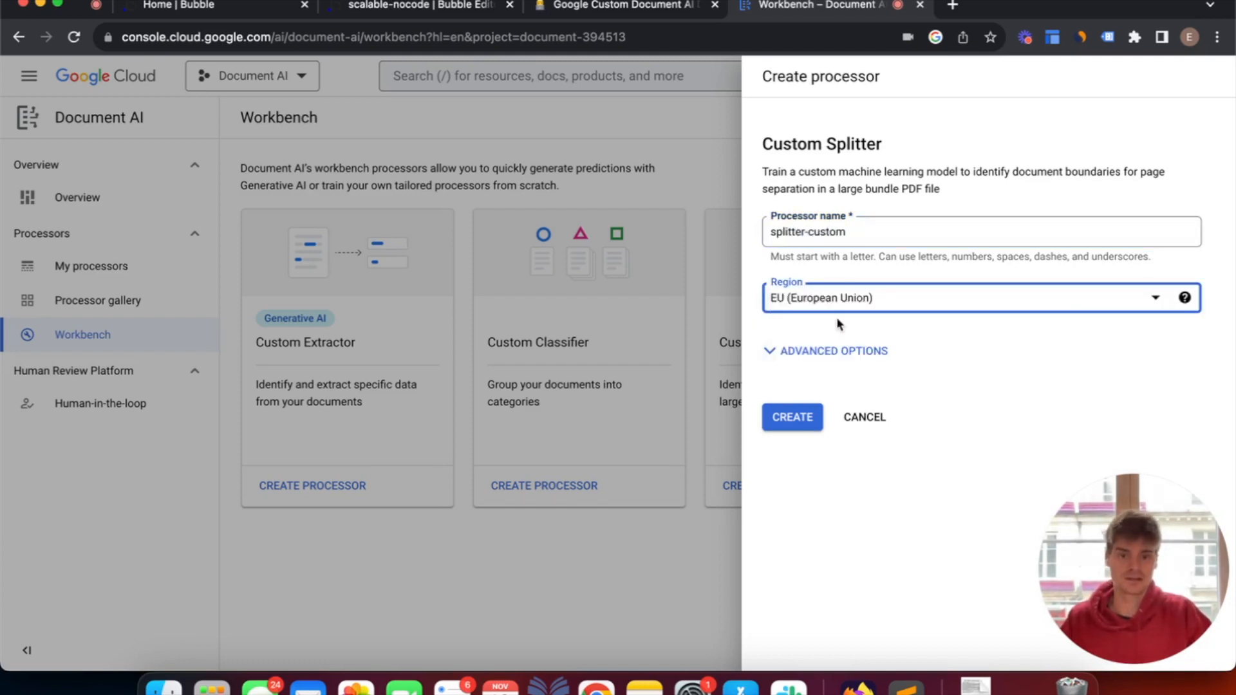
{"action": "left_click", "coordinate": [793, 417]}
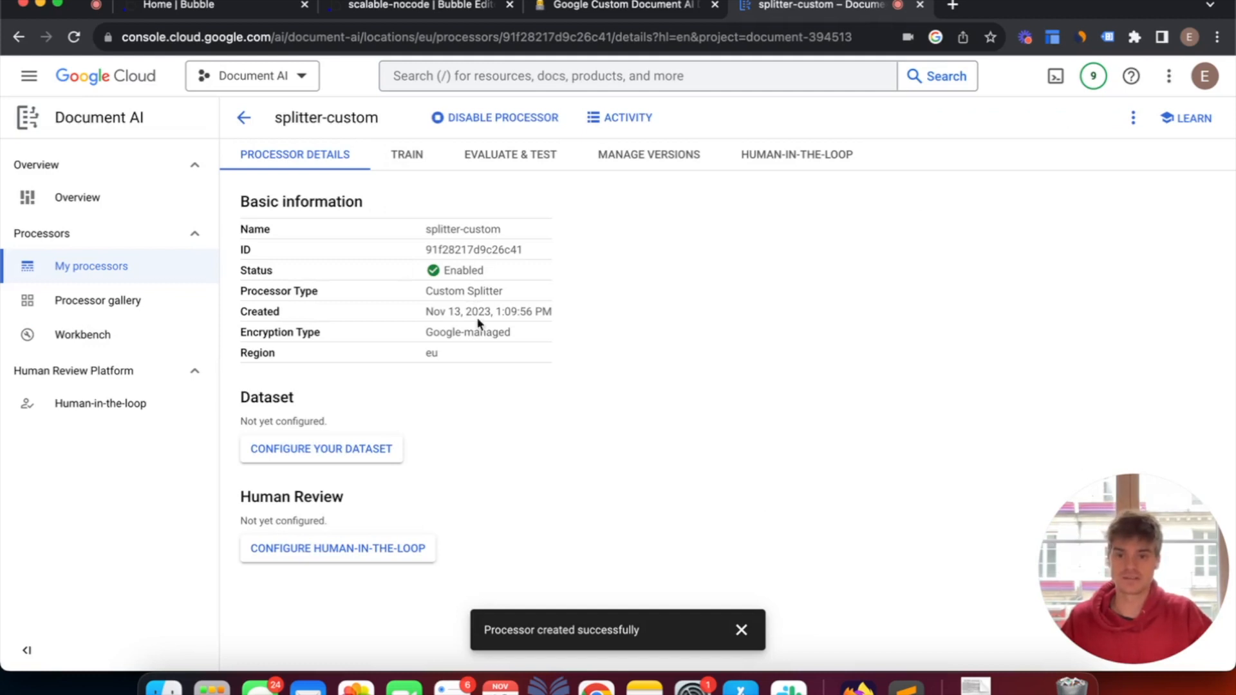
{"action": "left_click", "coordinate": [737, 631]}
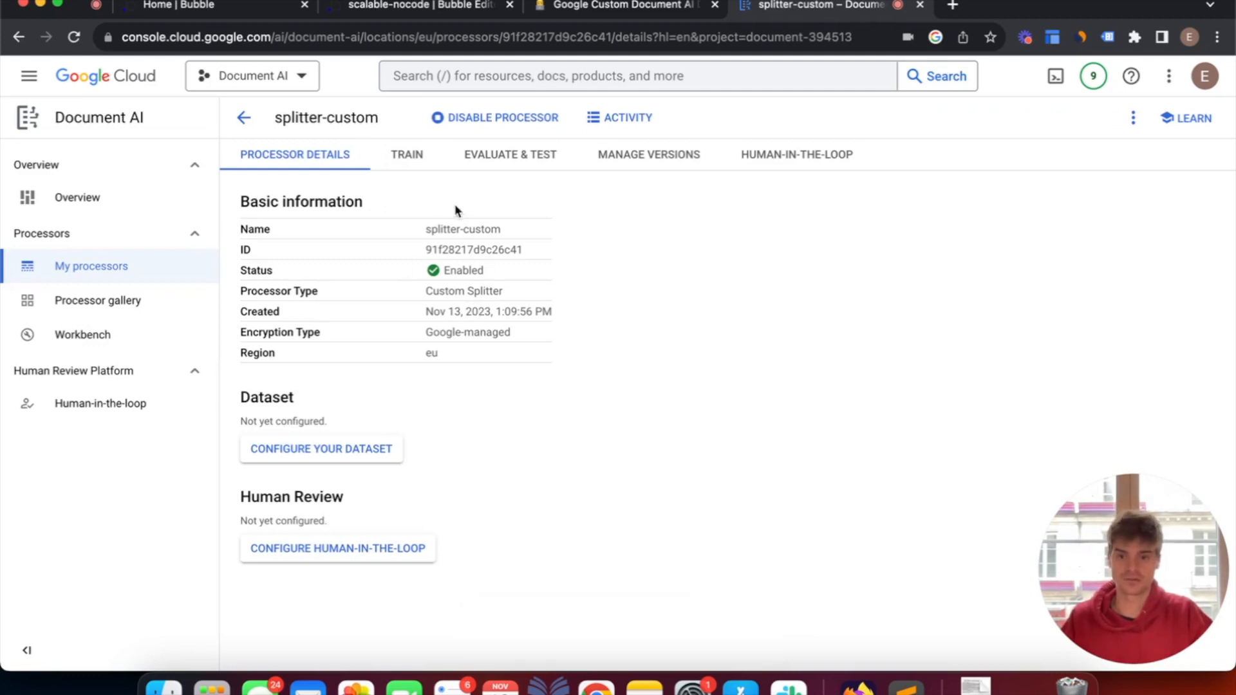
- Configure the training dataset of the splitter-custom processor with a Google-managed storage location
{"action": "left_click", "coordinate": [407, 157]}
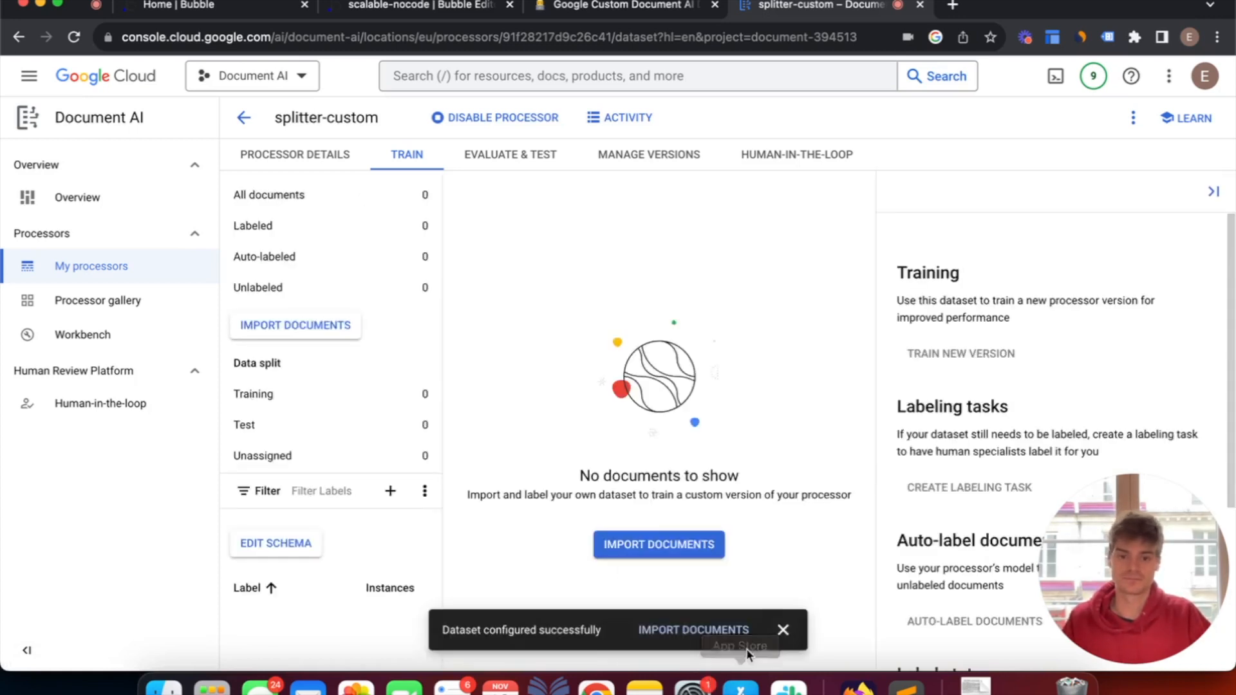
{"action": "left_click", "coordinate": [784, 629]}
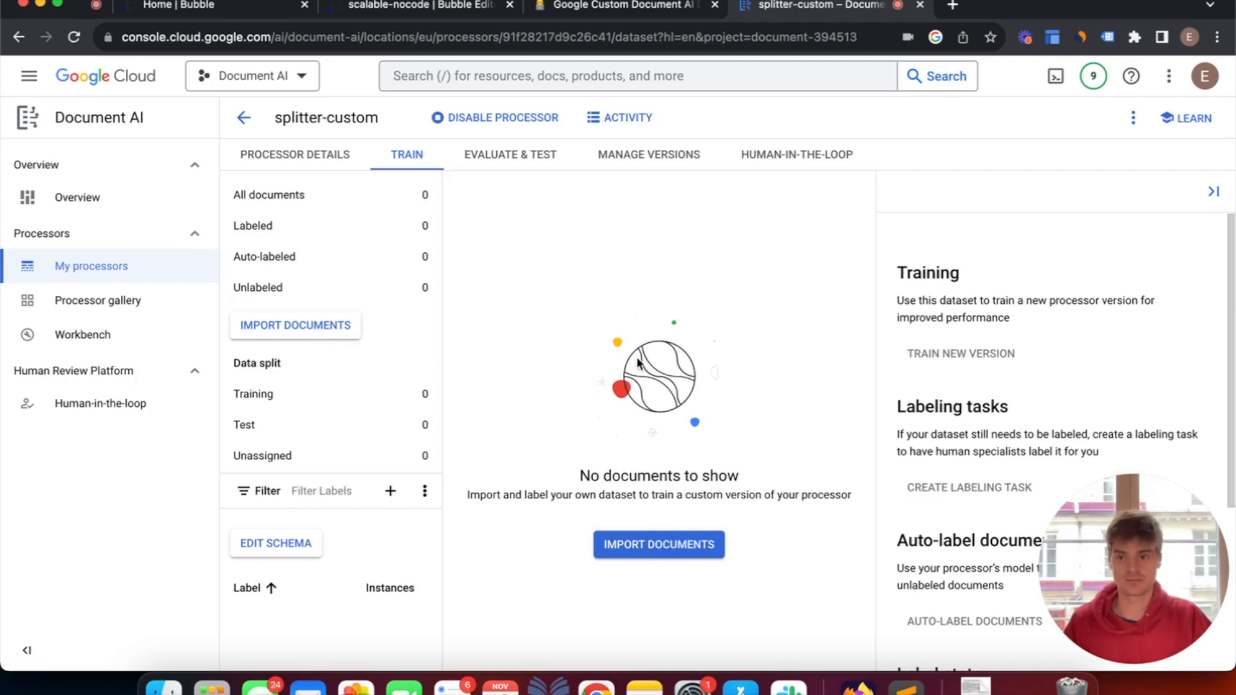
- Open Cloud Storage and examine the training files stored in the split-training bucket
{"action": "left_click", "coordinate": [30, 83]}
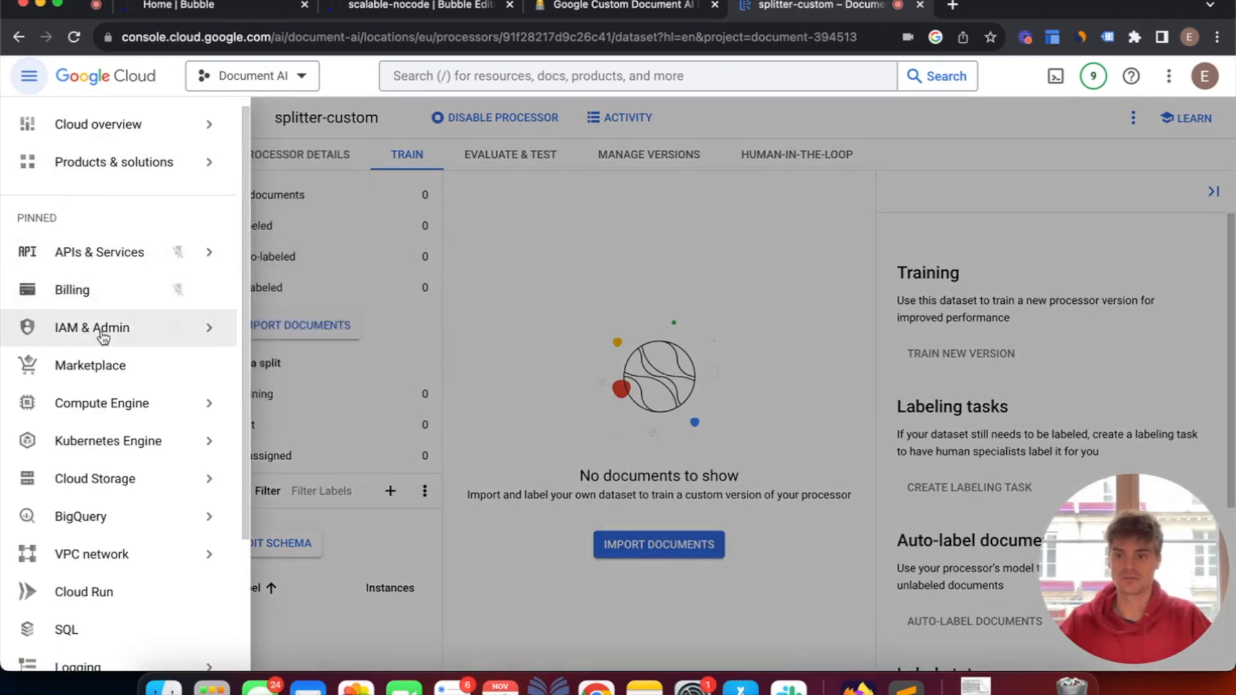
{"action": "mouse_move", "coordinate": [109, 488]}
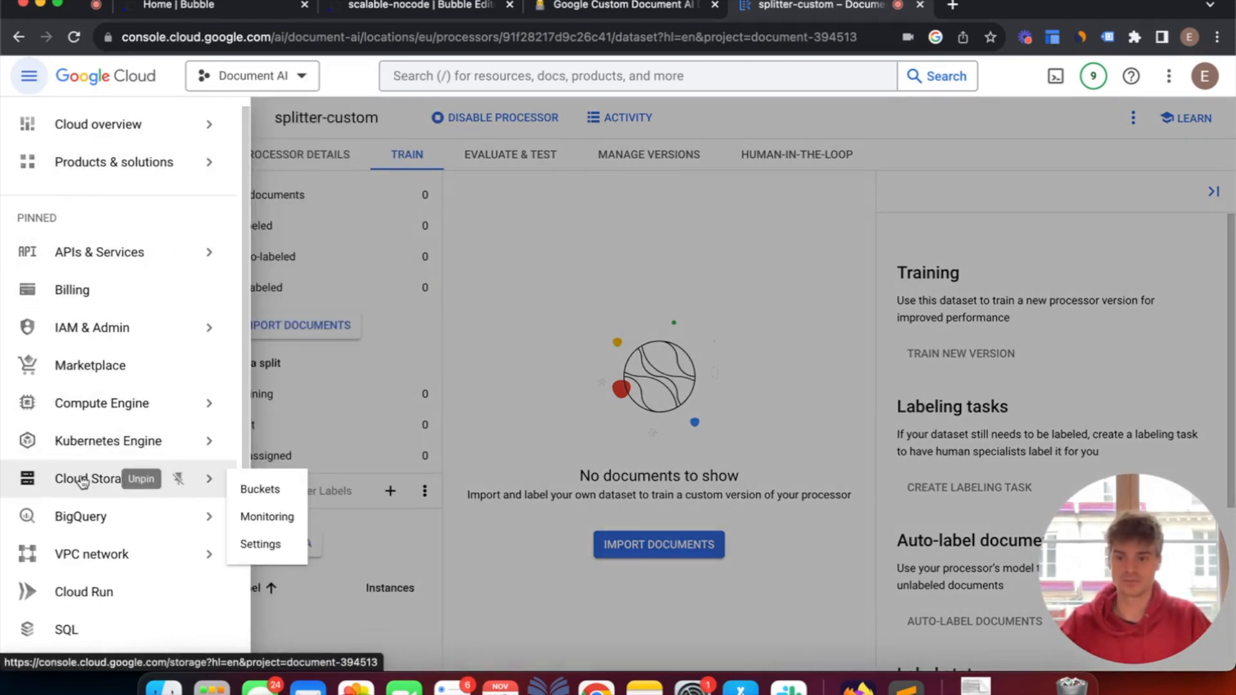
{"action": "left_click", "coordinate": [111, 487]}
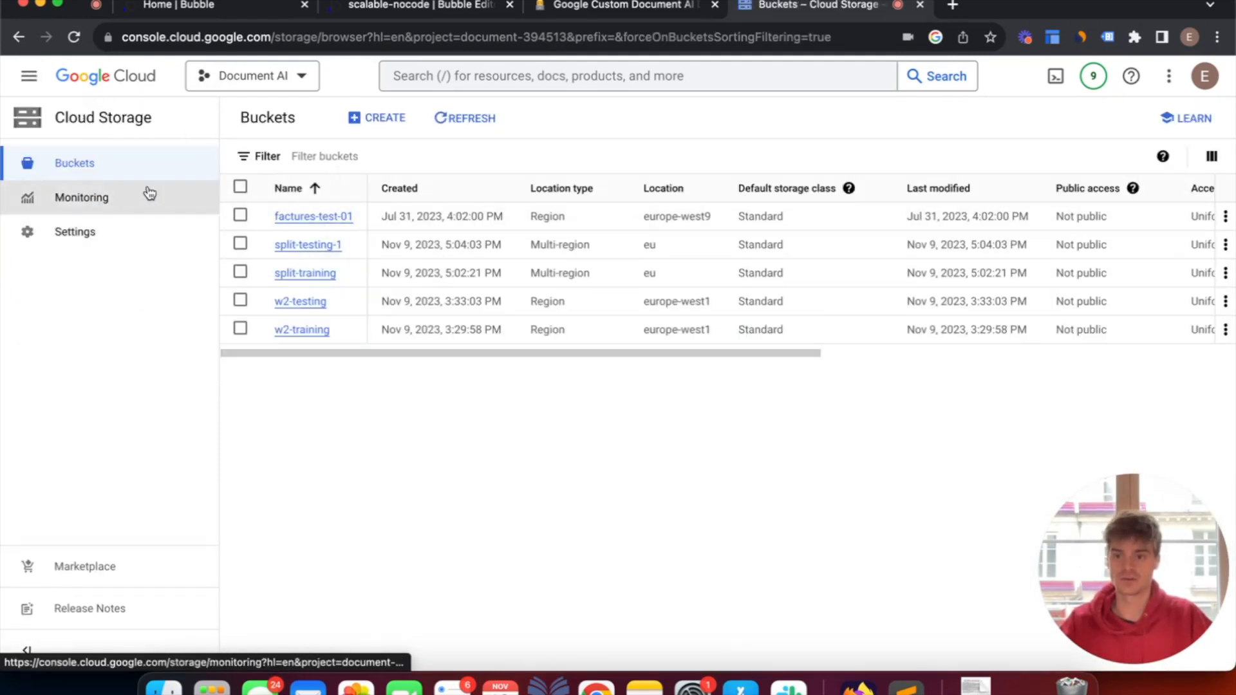
{"action": "left_click", "coordinate": [305, 275]}
{"action": "scroll", "coordinate": [343, 464], "scroll_direction": "down", "scroll_amount": 1}
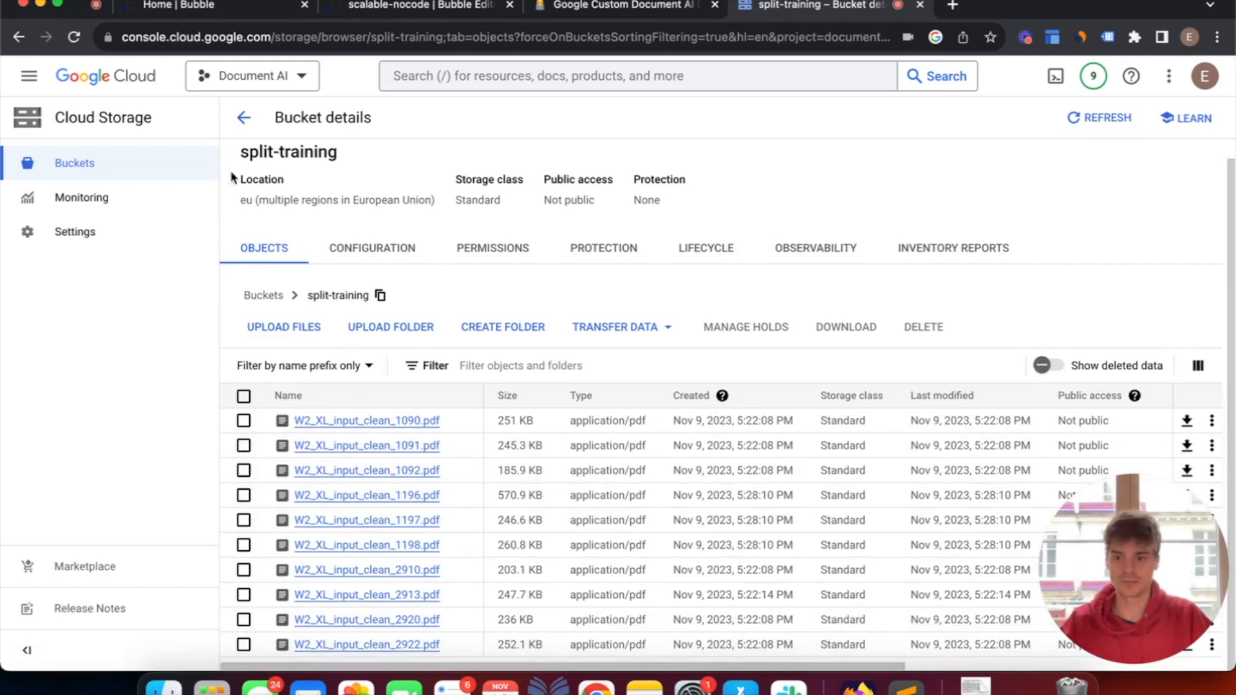
{"action": "left_click", "coordinate": [243, 117]}
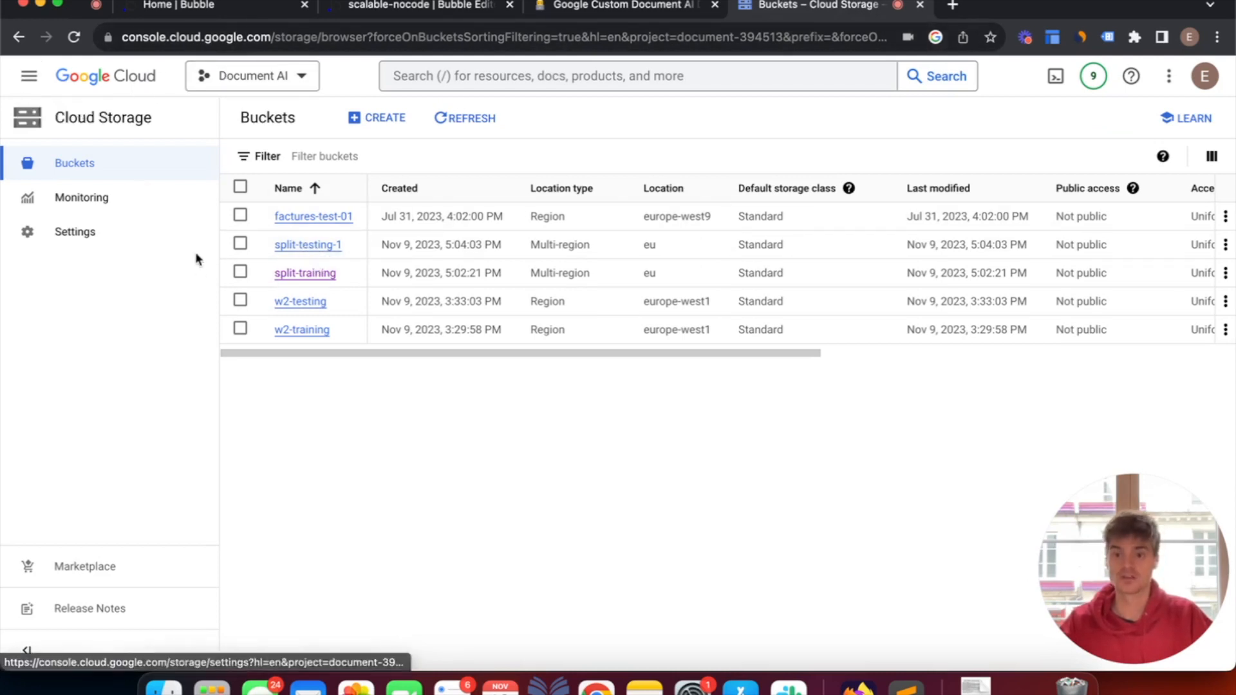
- Examine the files in the split-testing-1 bucket and return to the bucket list
{"action": "left_click", "coordinate": [322, 255]}
{"action": "left_click", "coordinate": [239, 243]}
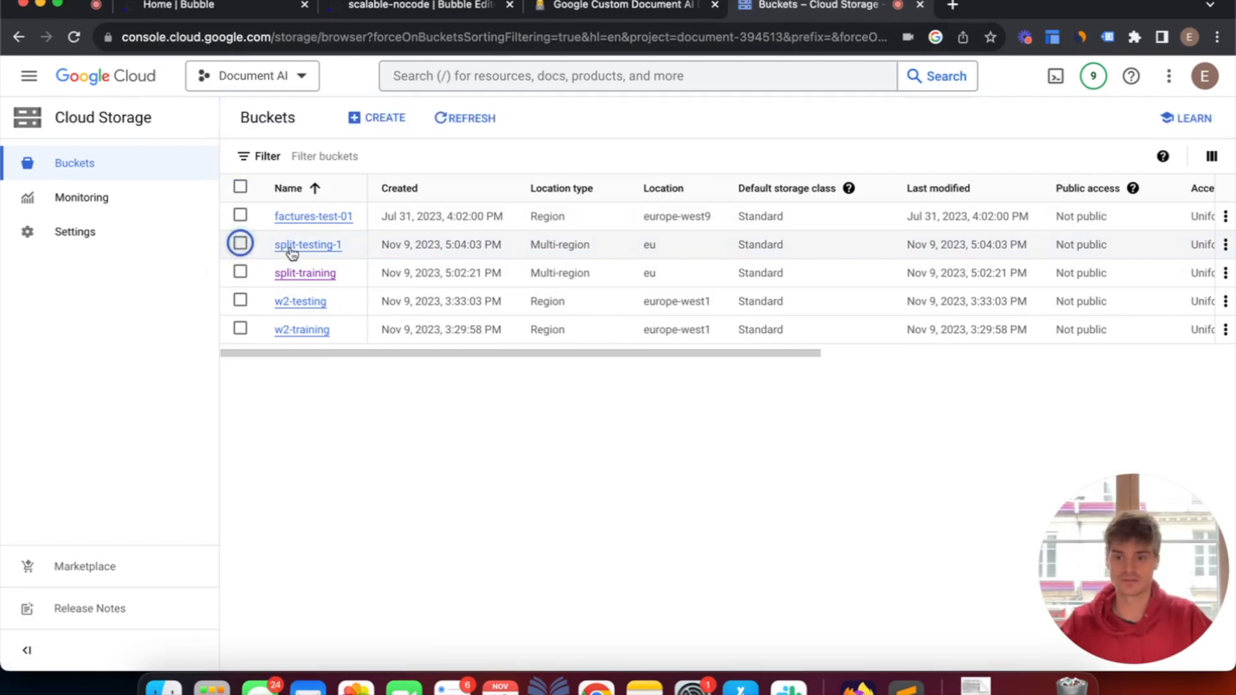
{"action": "left_click", "coordinate": [289, 246]}
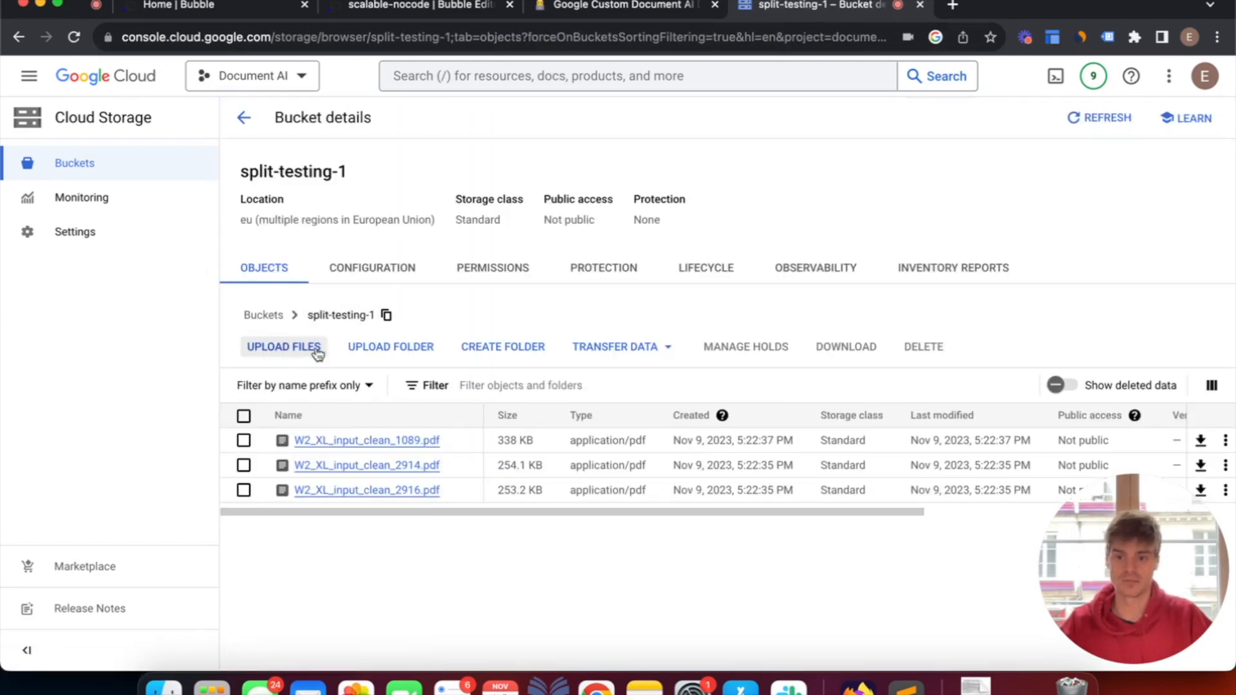
{"action": "left_click", "coordinate": [245, 118]}
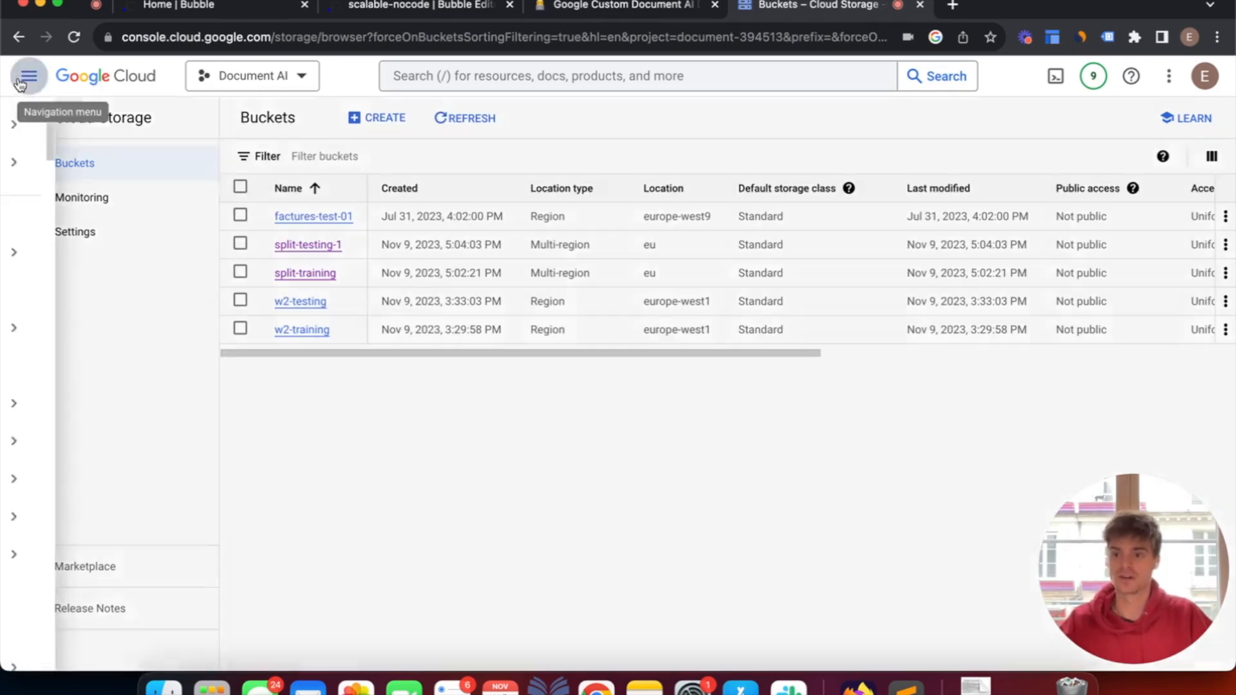
- Go back to Document AI and open the training section of the splitter-custom processor
{"action": "left_click", "coordinate": [28, 76]}
{"action": "mouse_move", "coordinate": [124, 252]}
{"action": "scroll", "coordinate": [119, 267], "scroll_direction": "down", "scroll_amount": 4}
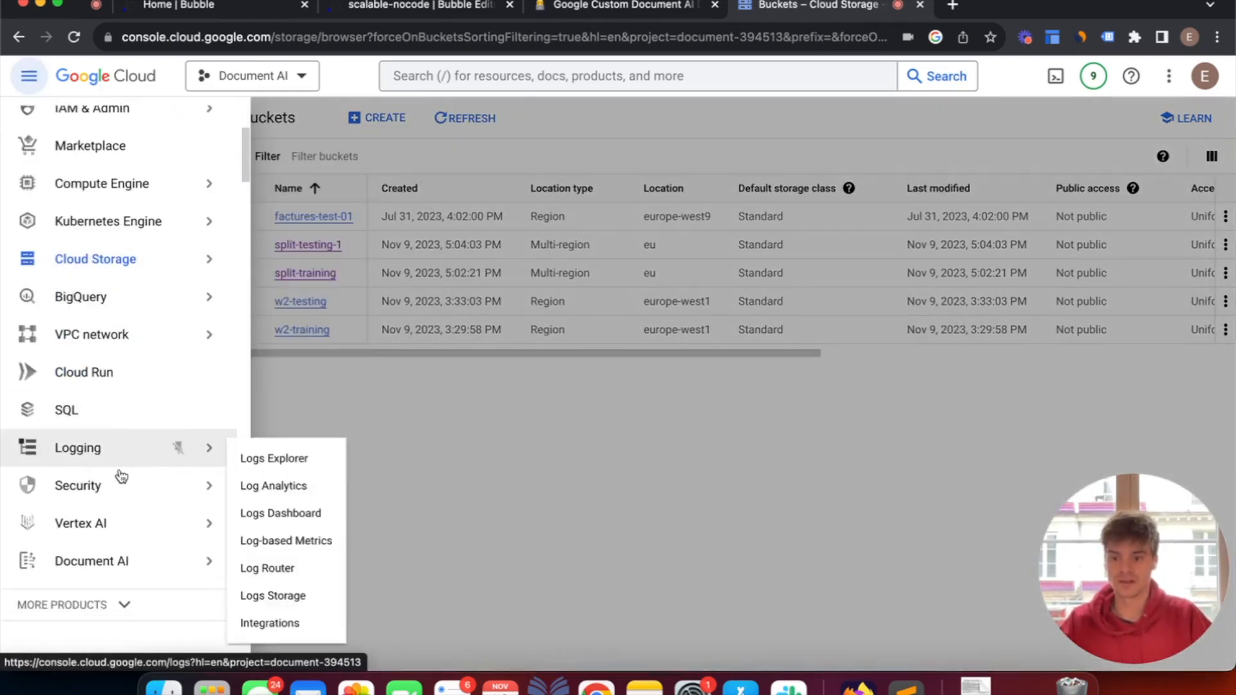
{"action": "left_click", "coordinate": [127, 578]}
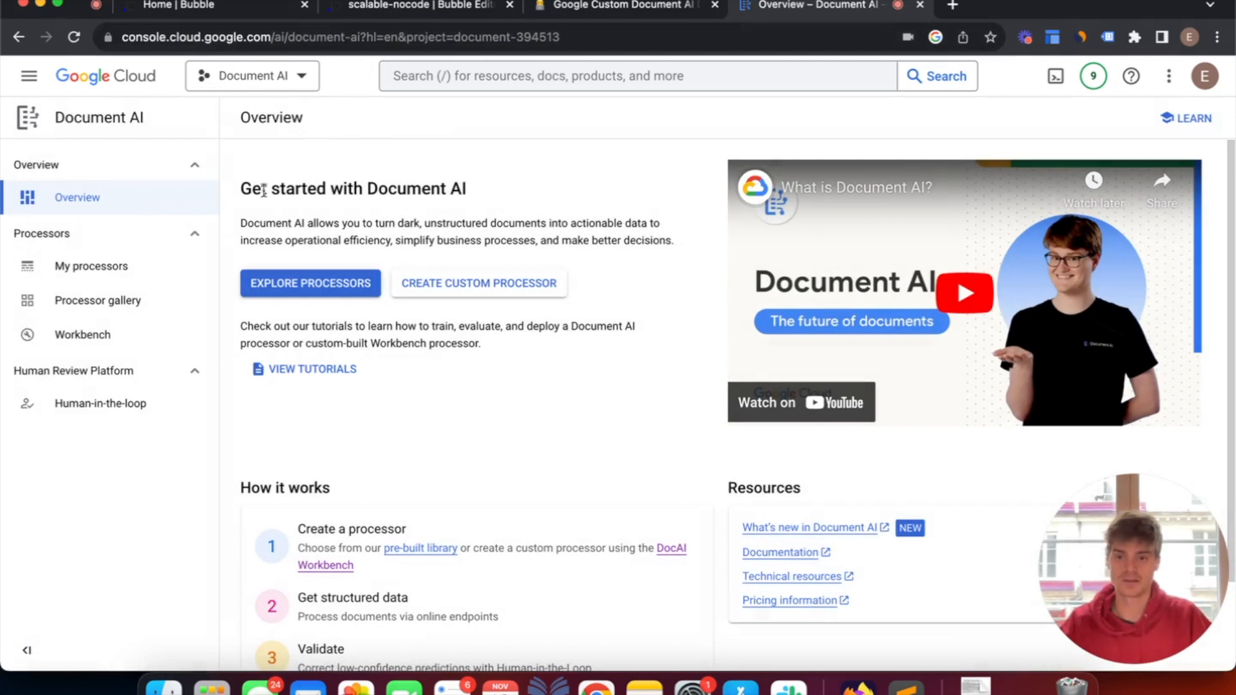
{"action": "left_click", "coordinate": [123, 265]}
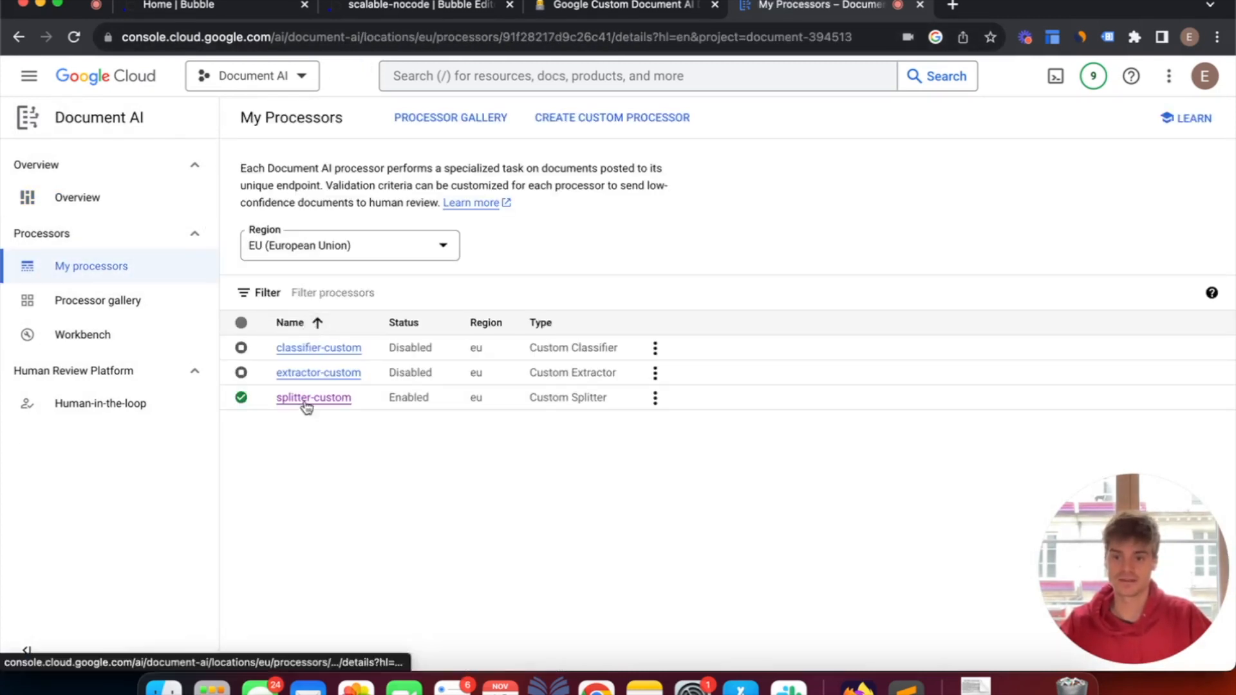
{"action": "left_click", "coordinate": [306, 405]}
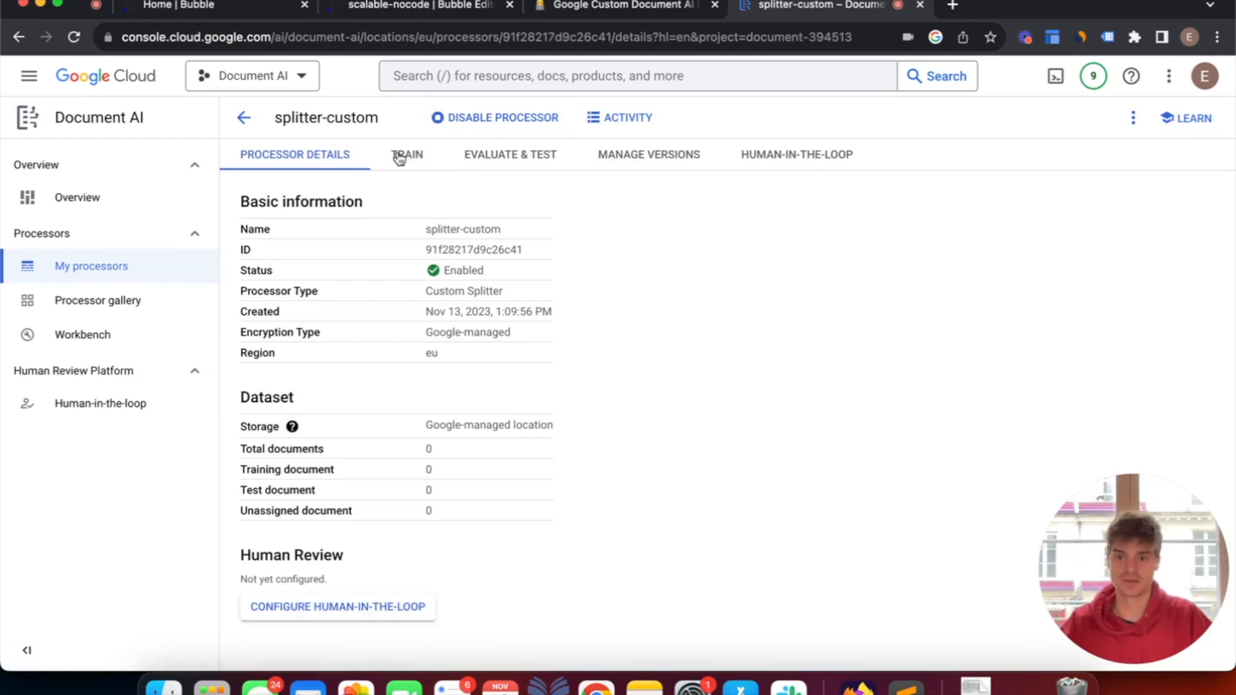
{"action": "left_click", "coordinate": [406, 155]}
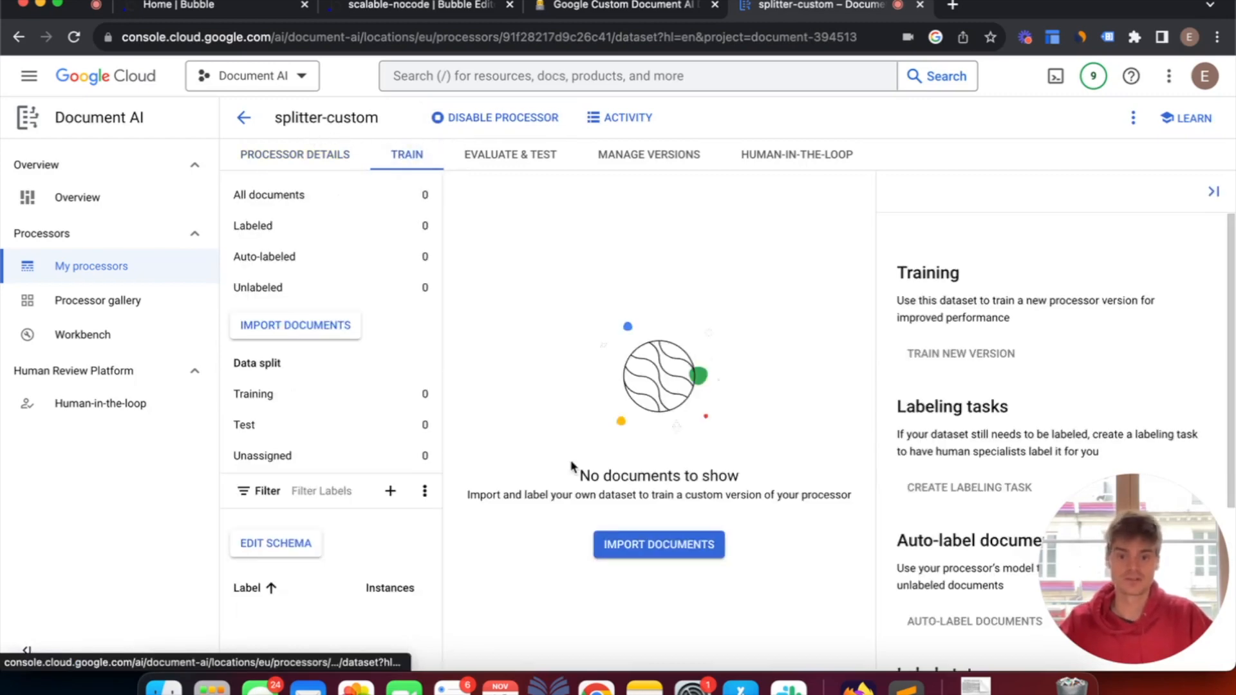
- Import the documents from the split-training bucket with document label None and data split Training
{"action": "left_click", "coordinate": [655, 548]}
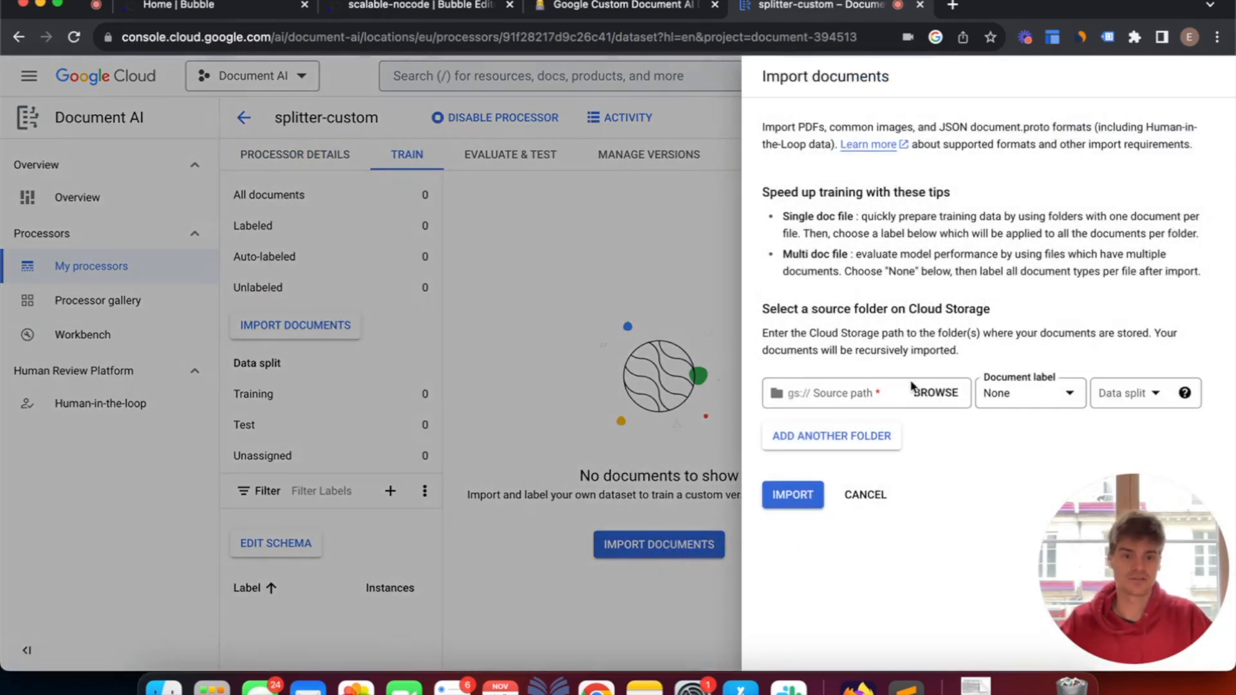
{"action": "left_click_drag", "start_coordinate": [1073, 549], "coordinate": [55, 548]}
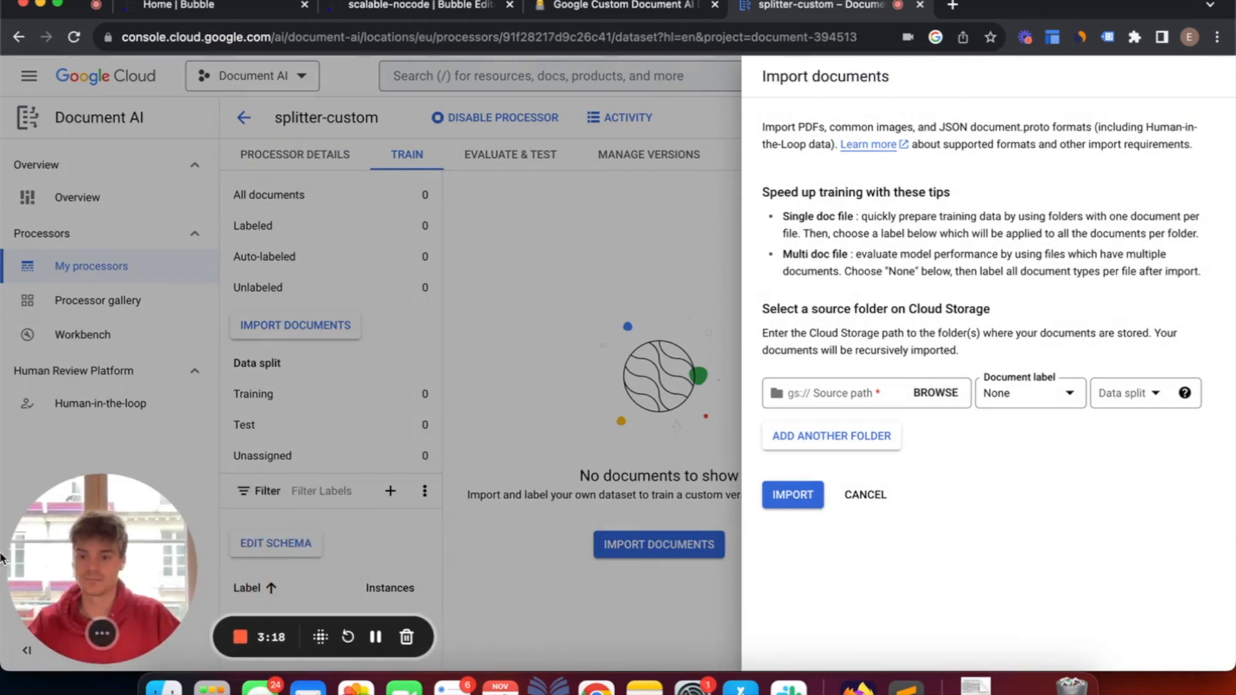
{"action": "left_click", "coordinate": [936, 393]}
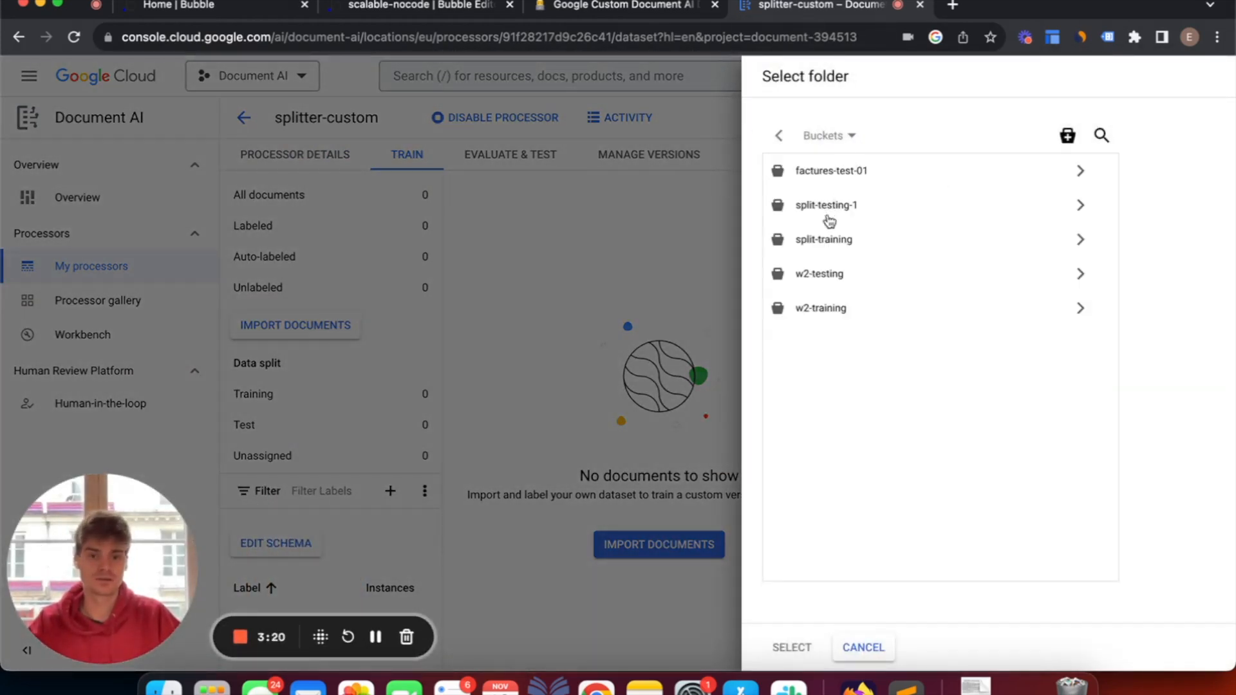
{"action": "left_click", "coordinate": [831, 240]}
{"action": "left_click", "coordinate": [797, 647]}
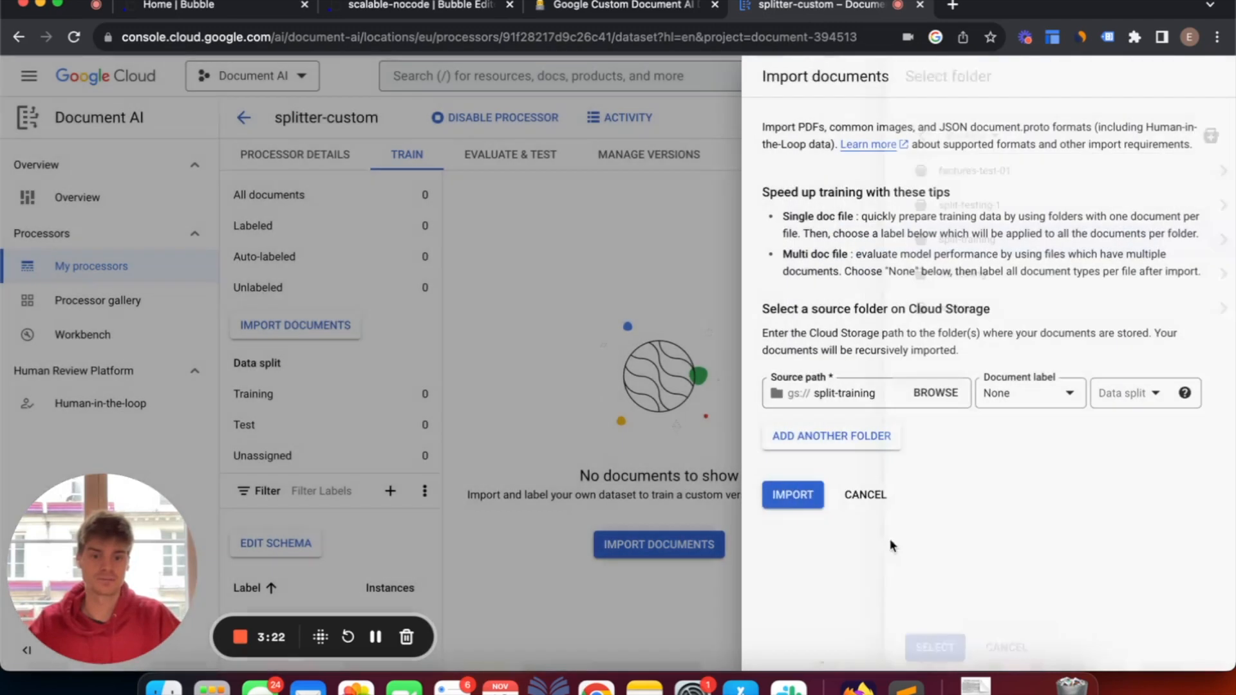
{"action": "left_click", "coordinate": [1007, 396]}
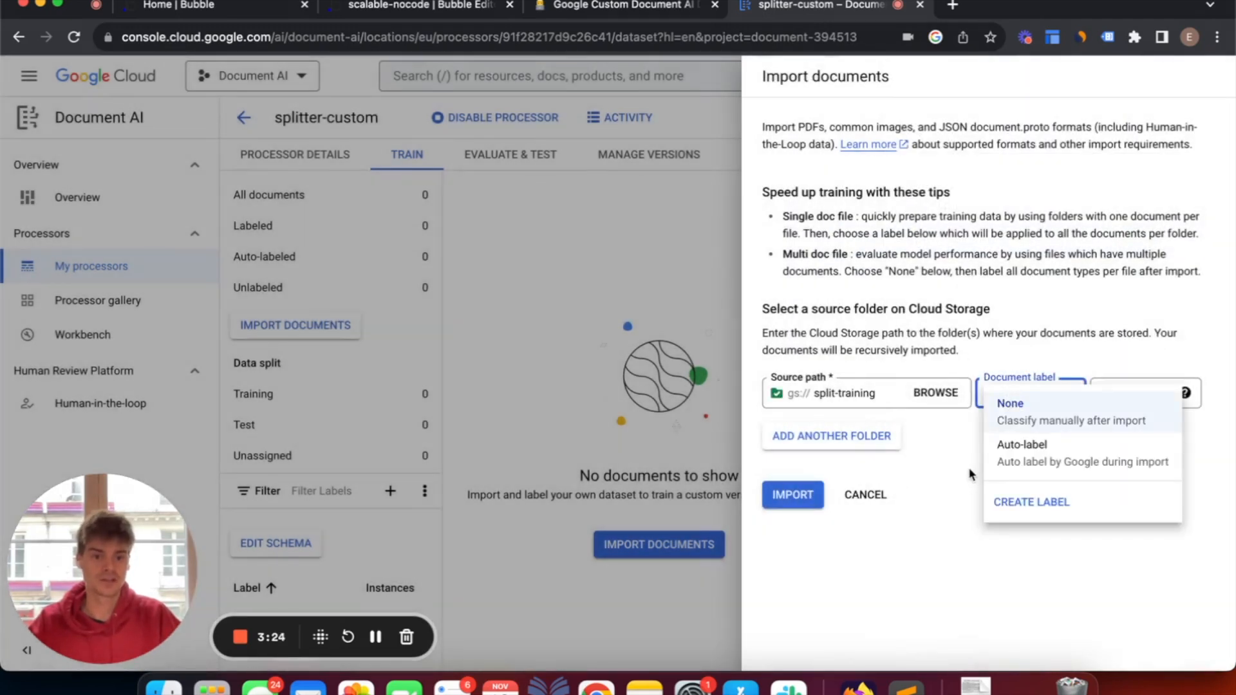
{"action": "left_click", "coordinate": [1016, 423]}
{"action": "left_click", "coordinate": [1123, 393]}
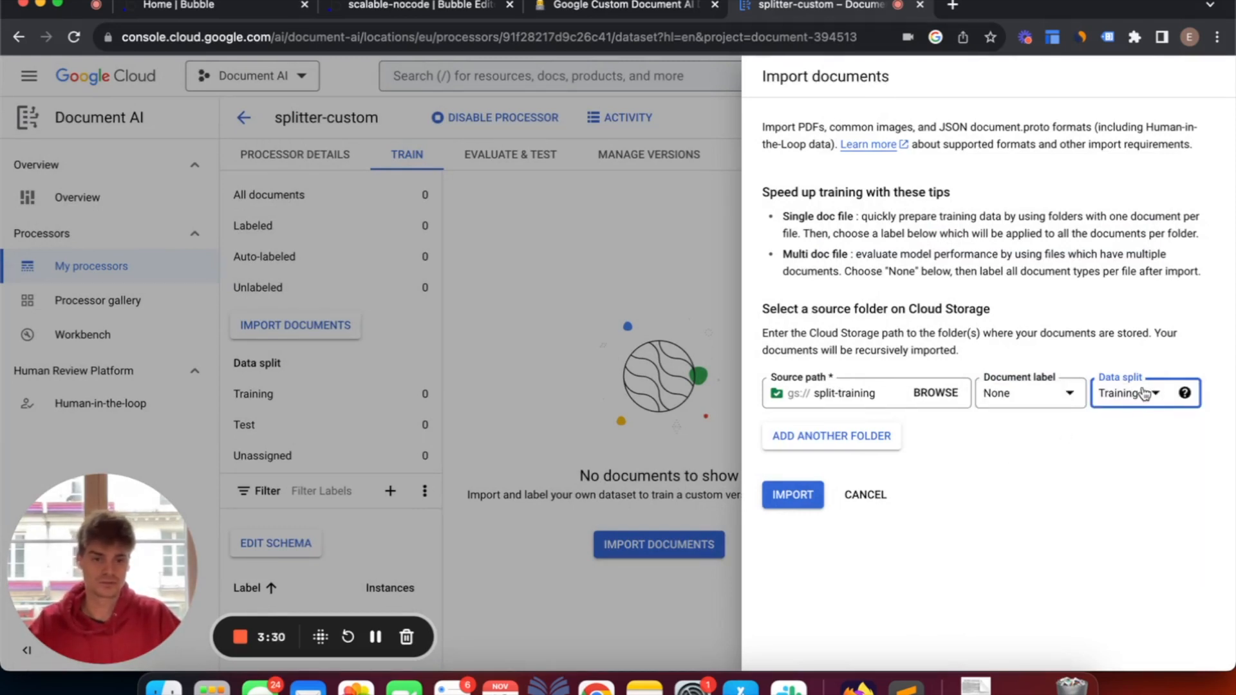
{"action": "left_click", "coordinate": [787, 504]}
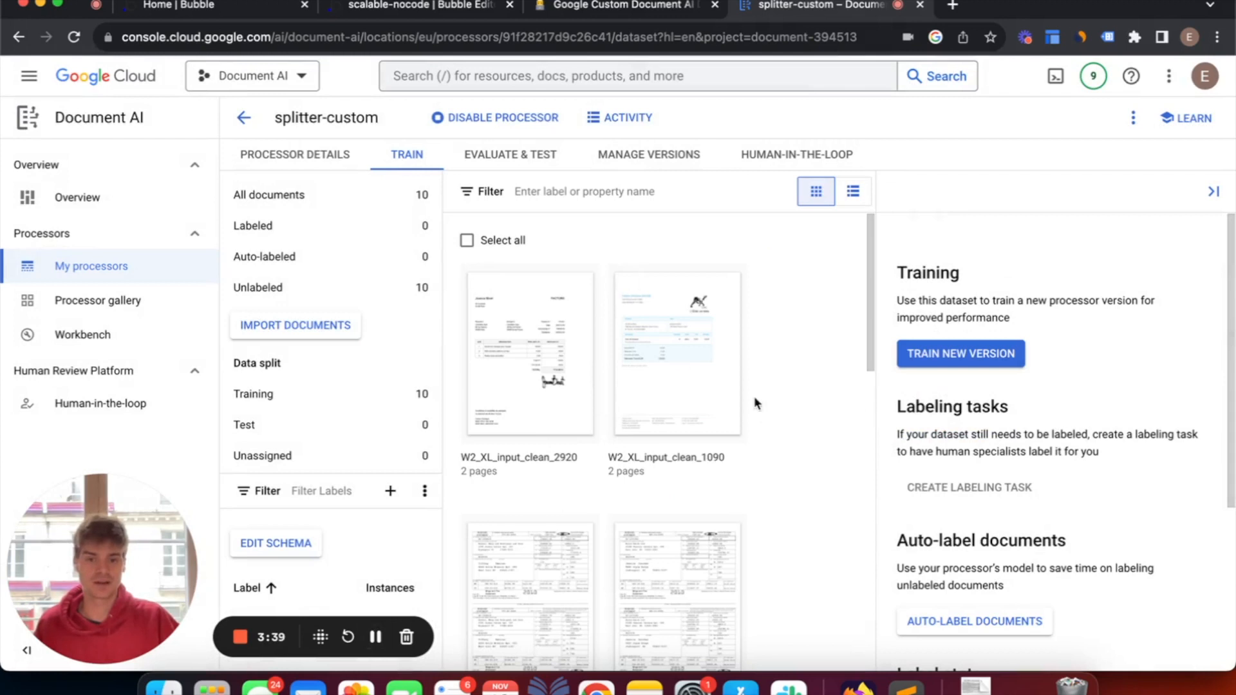
- Examine both pages of the imported document W2_XL_input_clean_2920 and return to the dataset
{"action": "left_click", "coordinate": [1213, 191]}
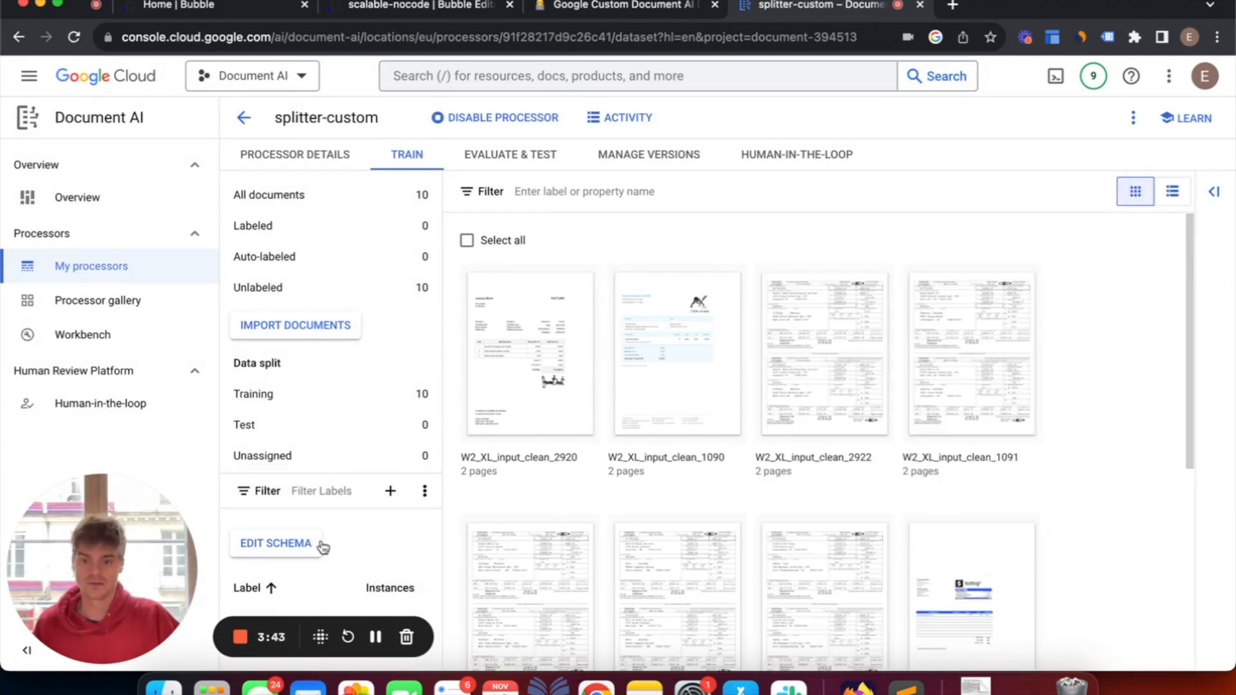
{"action": "left_click", "coordinate": [538, 418]}
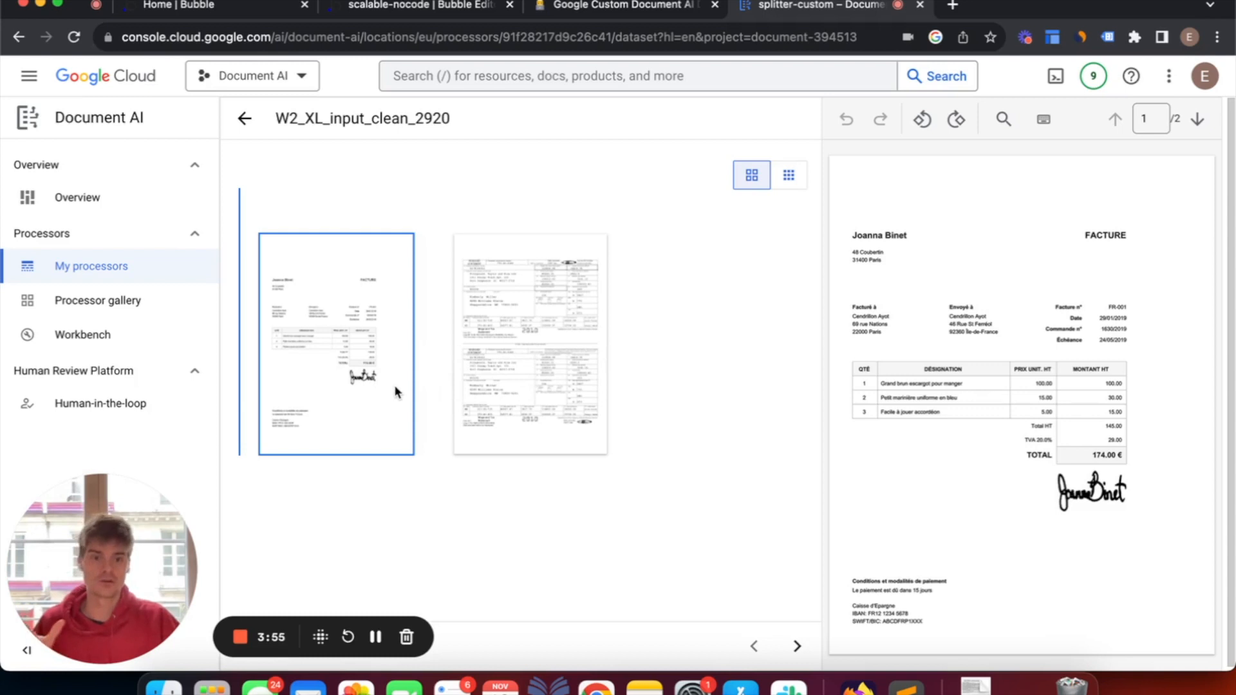
{"action": "left_click", "coordinate": [560, 386]}
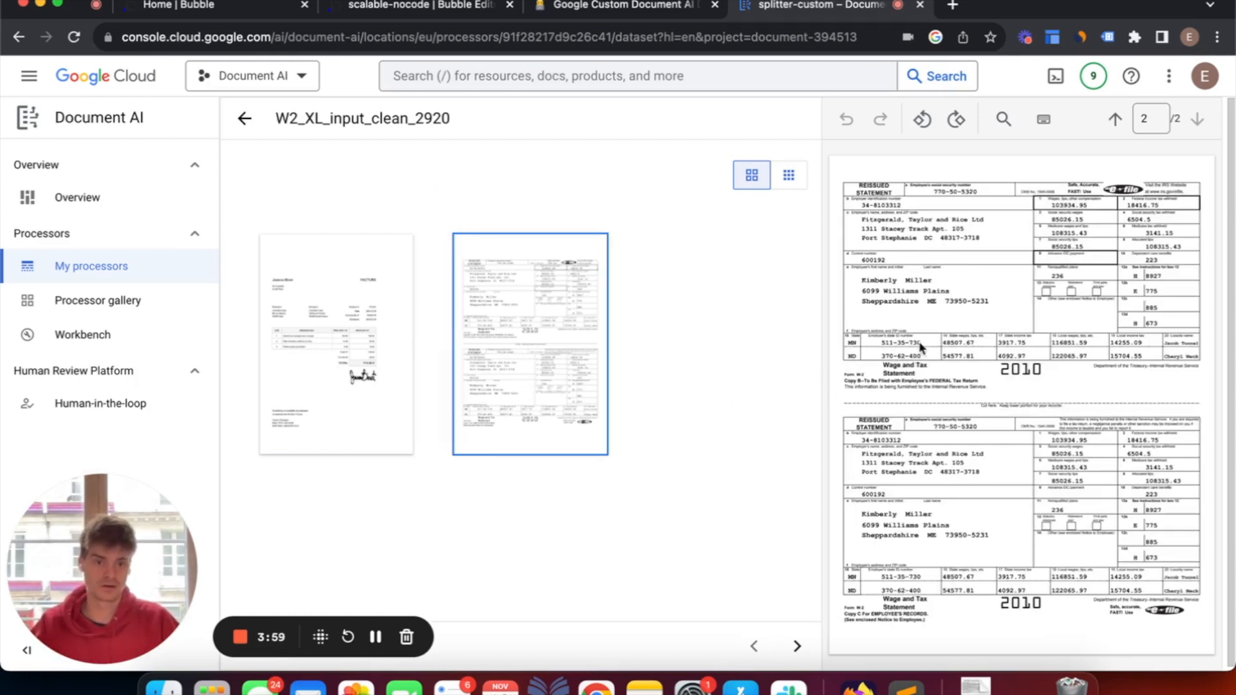
{"action": "left_click", "coordinate": [245, 119]}
- Create the labels invoice and w2 in the processor's schema, save it and return to the training dataset
{"action": "left_click", "coordinate": [291, 545]}
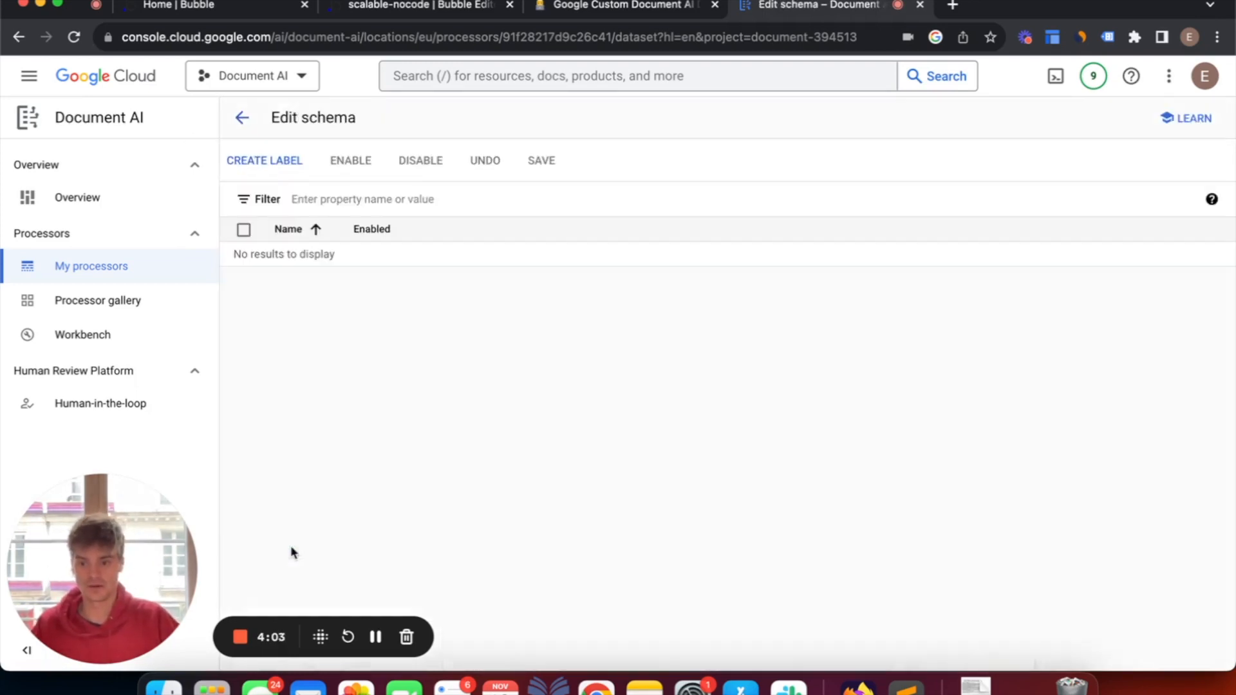
{"action": "left_click", "coordinate": [279, 160]}
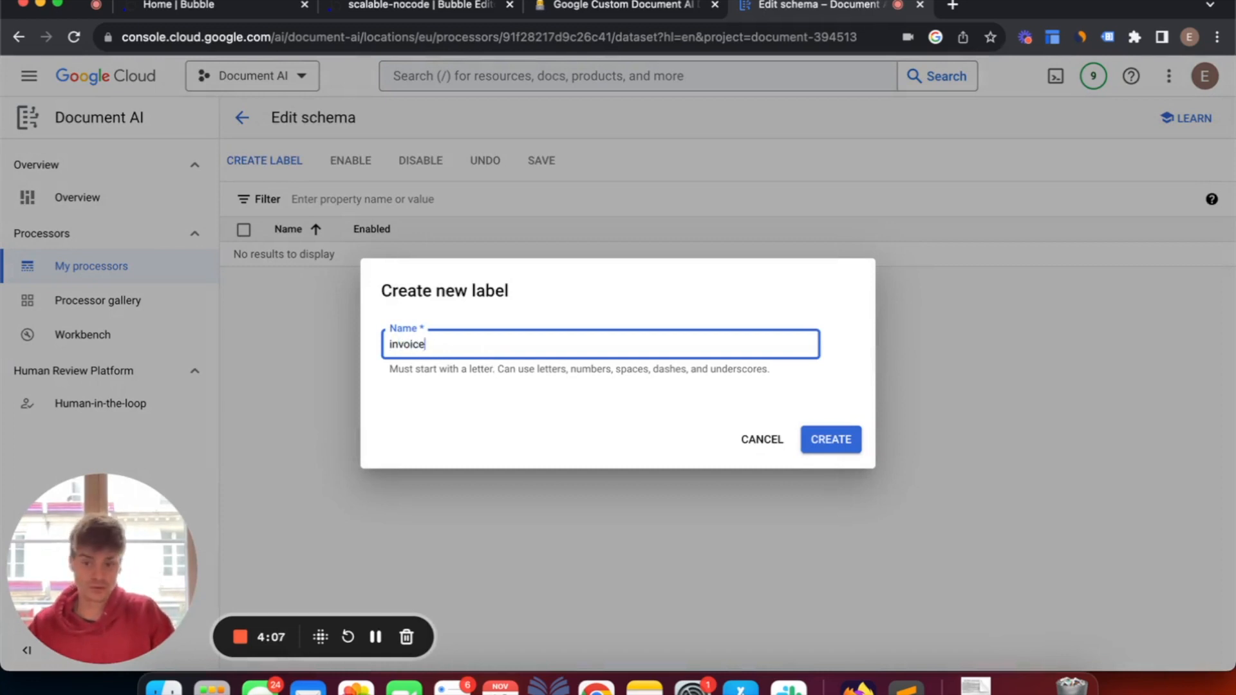
{"action": "left_click", "coordinate": [831, 450]}
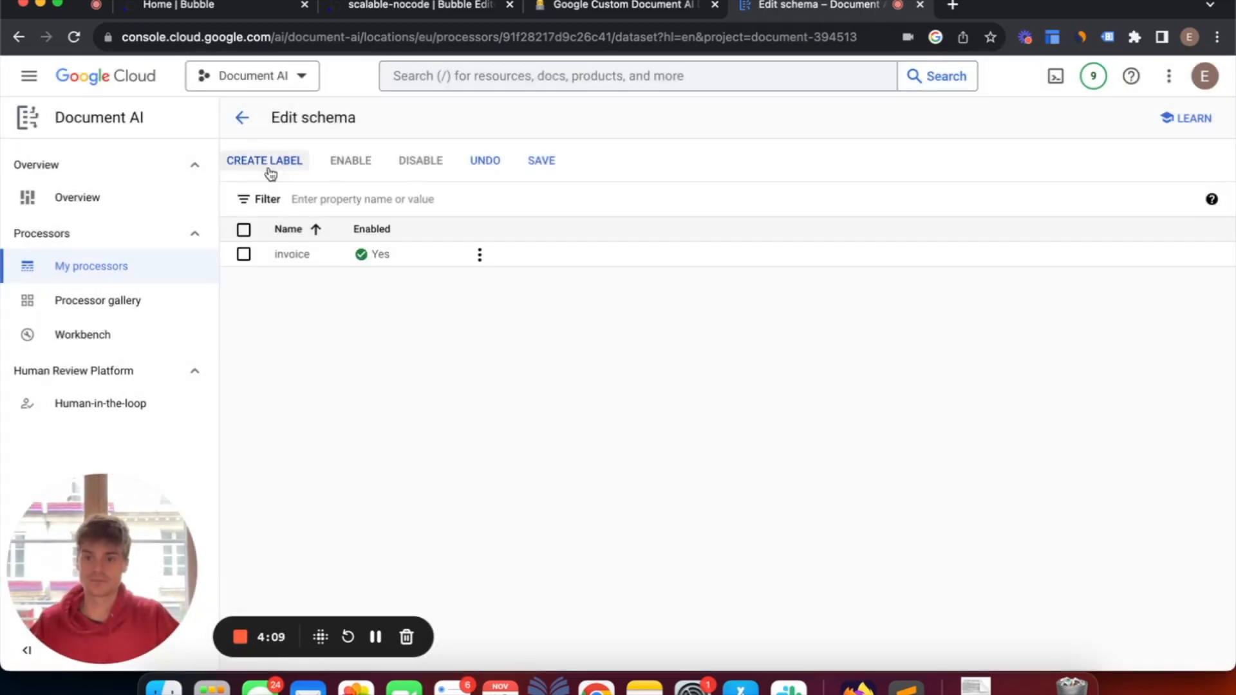
{"action": "left_click", "coordinate": [288, 161]}
{"action": "type", "text": "w2"}
{"action": "left_click", "coordinate": [837, 444]}
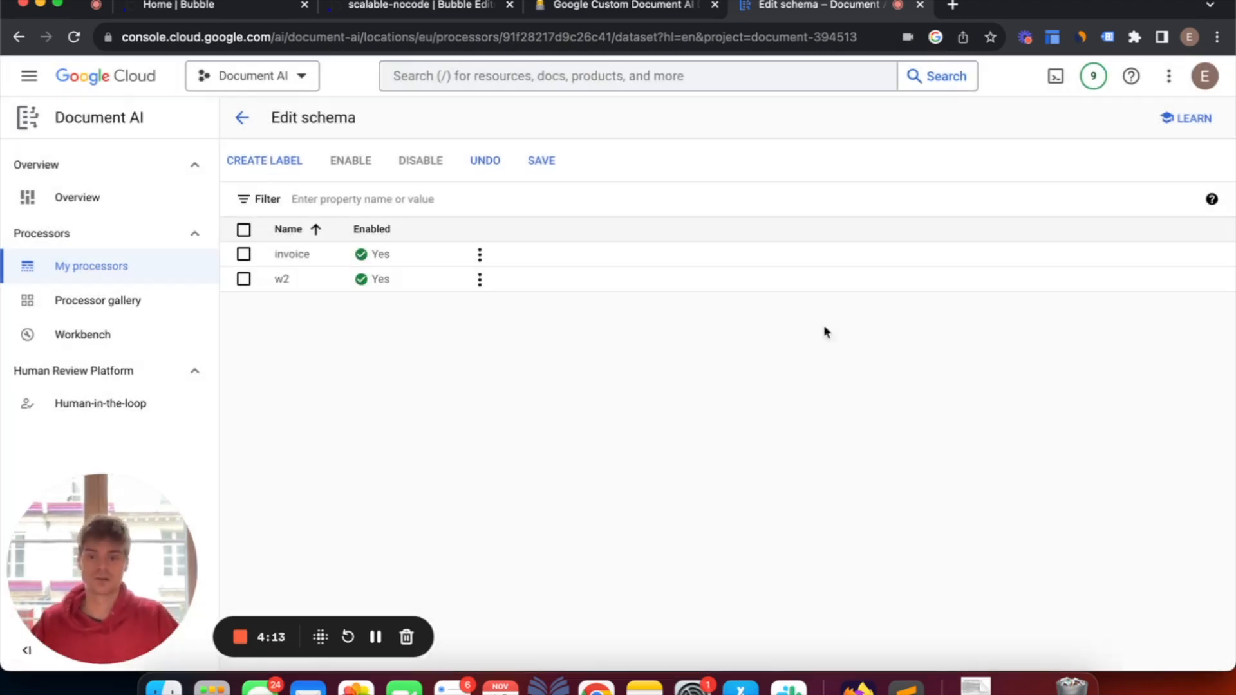
{"action": "left_click", "coordinate": [540, 164]}
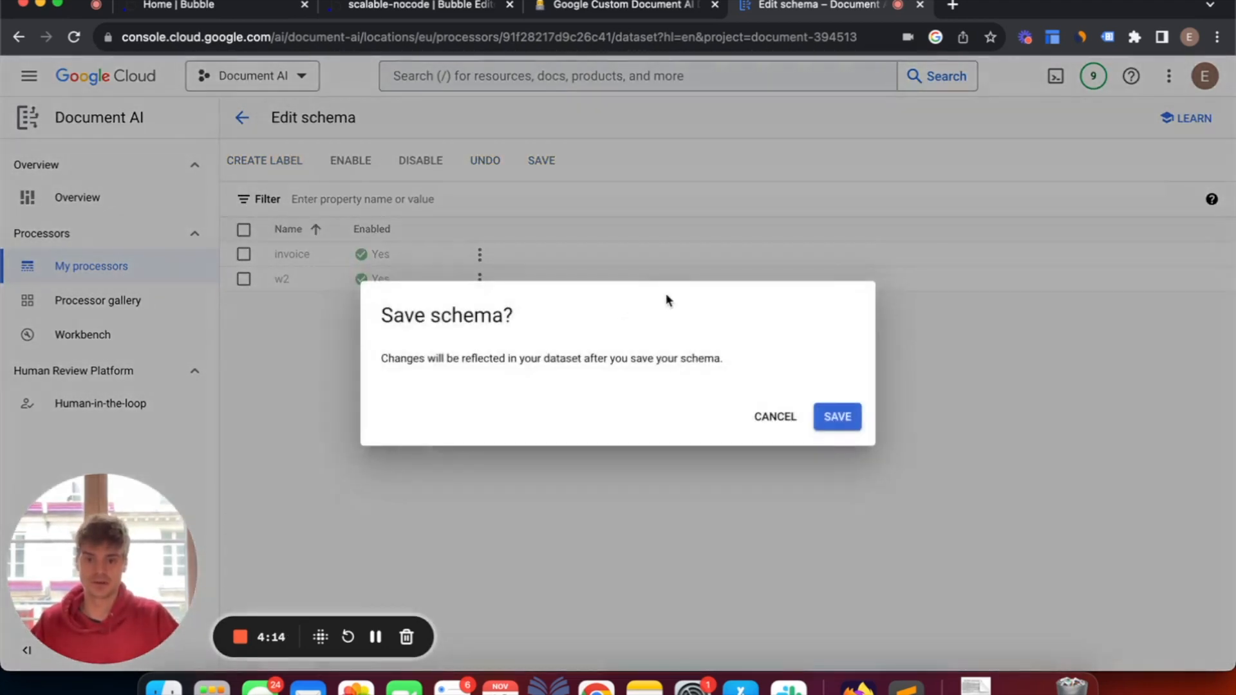
{"action": "left_click", "coordinate": [838, 418]}
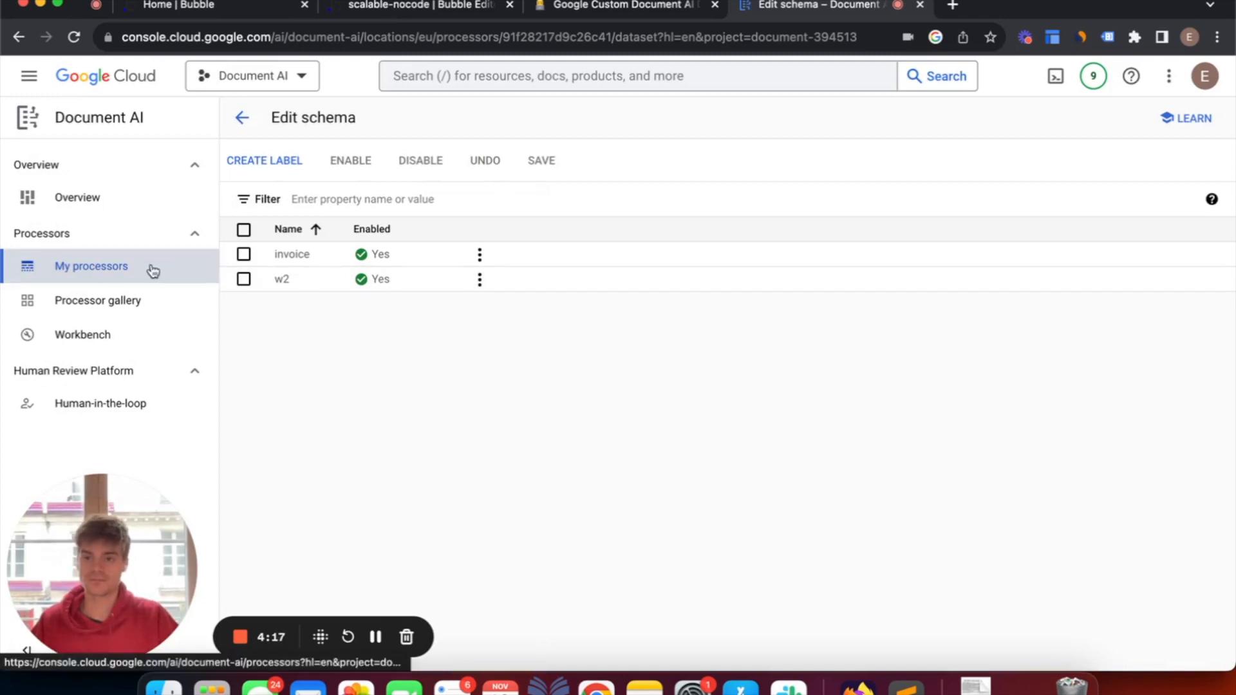
{"action": "left_click", "coordinate": [242, 117]}
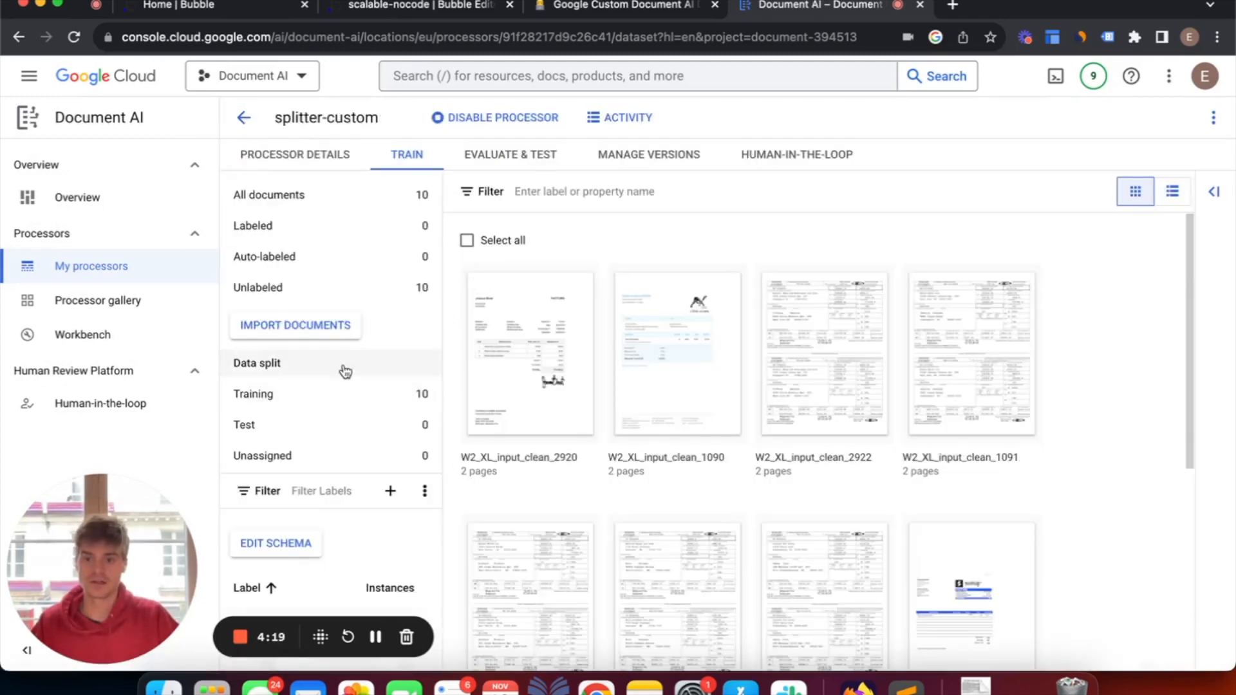
- Split W2_XL_input_clean_2920 between its two pages, label page 1 invoice and page 2 w2, and mark the document as labeled
{"action": "left_click", "coordinate": [579, 315]}
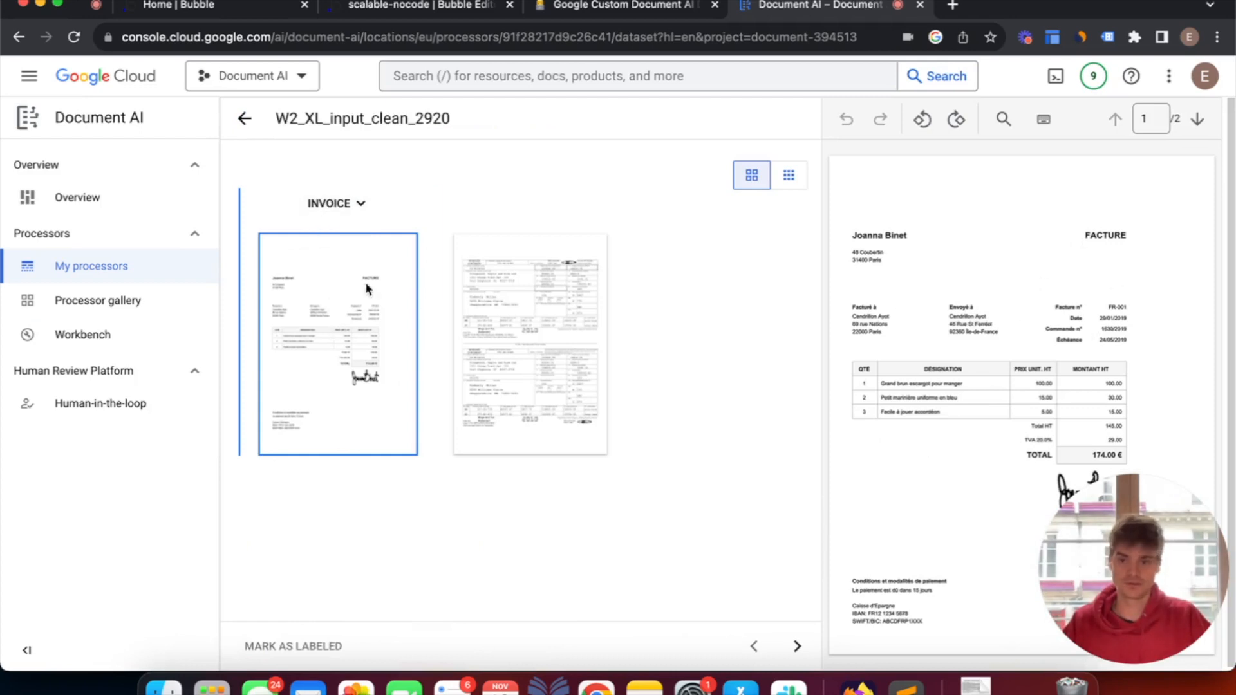
{"action": "left_click", "coordinate": [358, 210]}
{"action": "left_click", "coordinate": [334, 318]}
{"action": "mouse_move", "coordinate": [429, 320]}
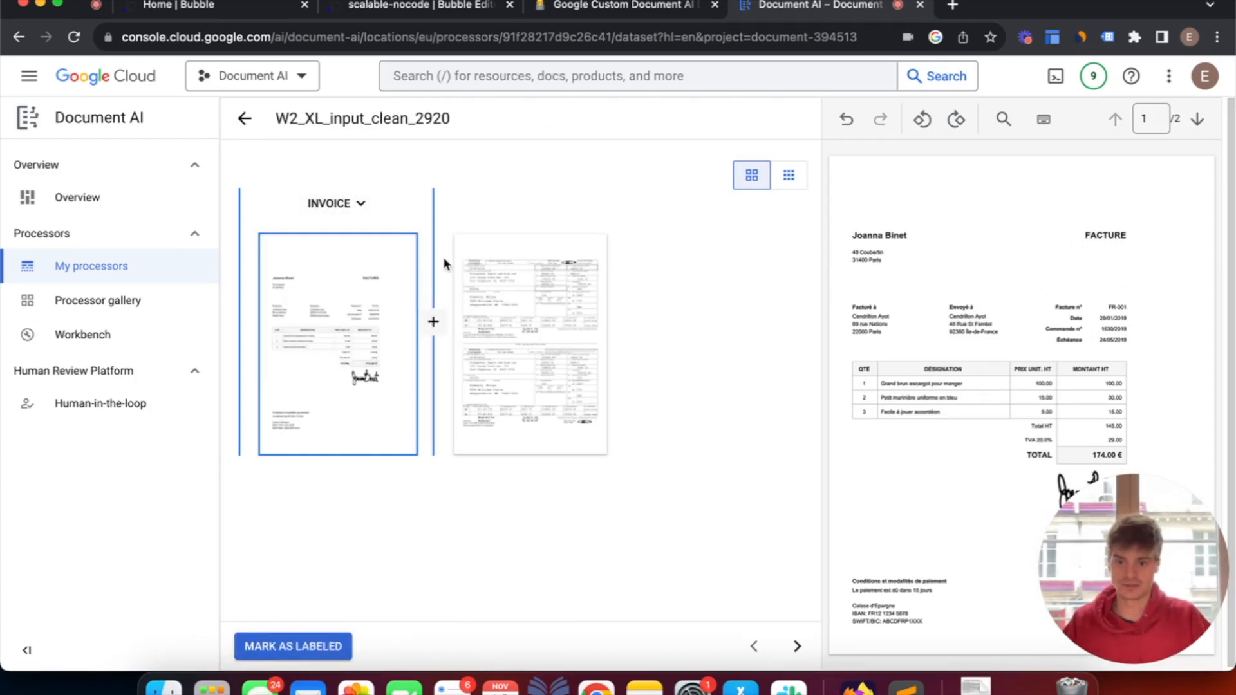
{"action": "left_click", "coordinate": [433, 322]}
{"action": "left_click", "coordinate": [519, 327]}
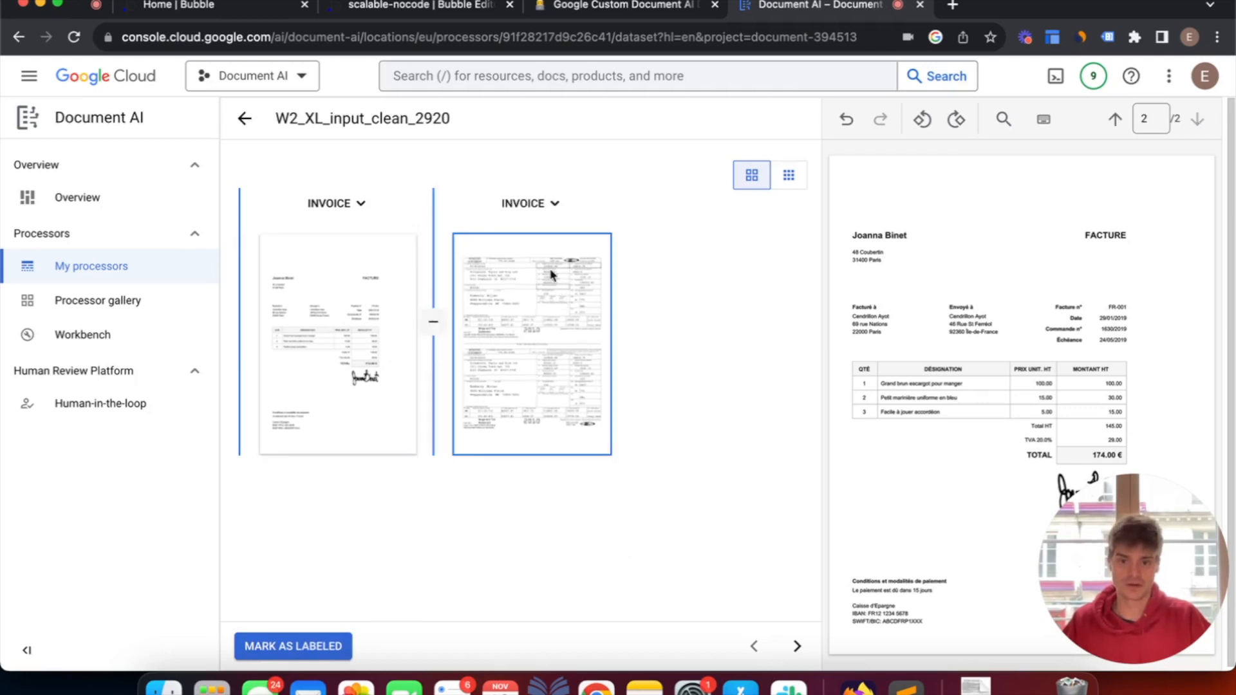
{"action": "left_click", "coordinate": [556, 204]}
{"action": "left_click", "coordinate": [553, 327]}
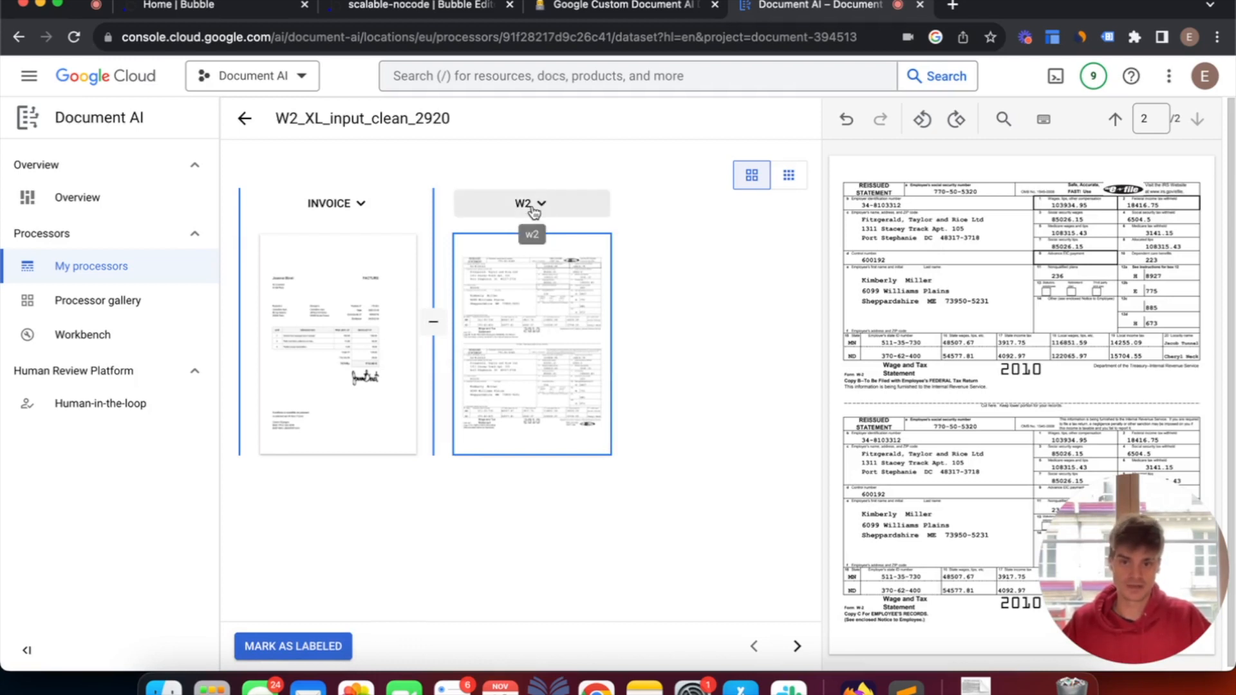
{"action": "left_click", "coordinate": [301, 647]}
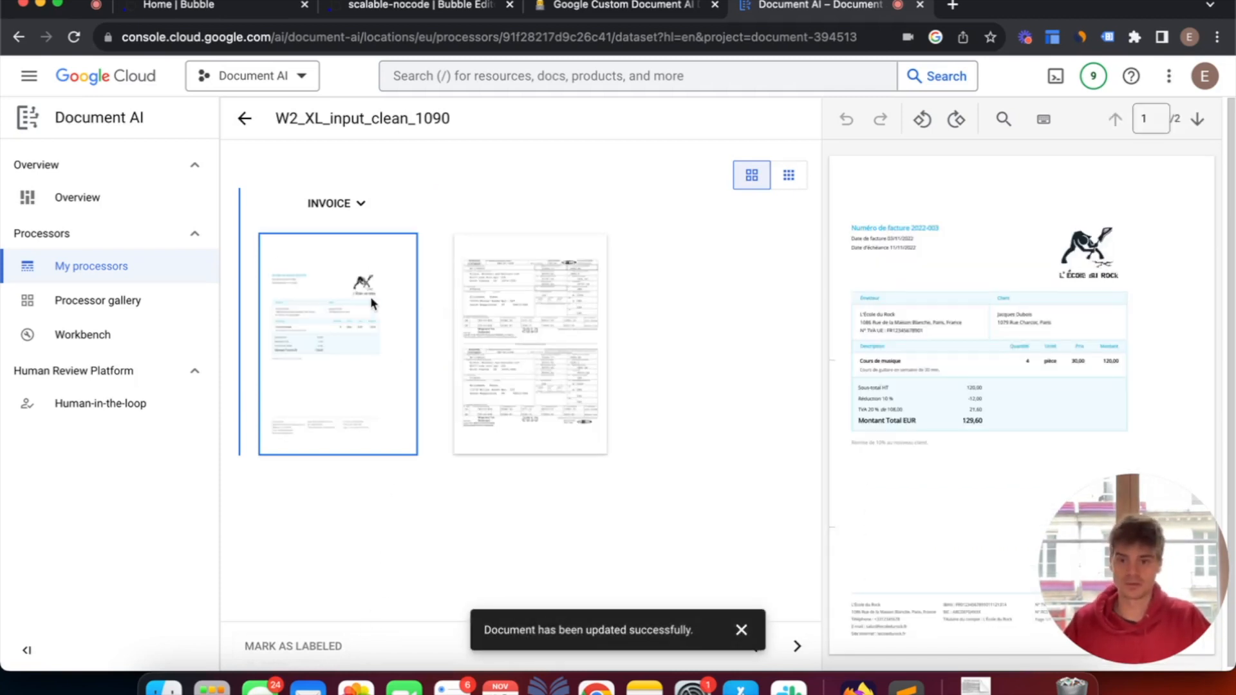
- Split W2_XL_input_clean_1090 after the invoice page, label its second page w2, and mark the document as labeled
{"action": "mouse_move", "coordinate": [432, 319]}
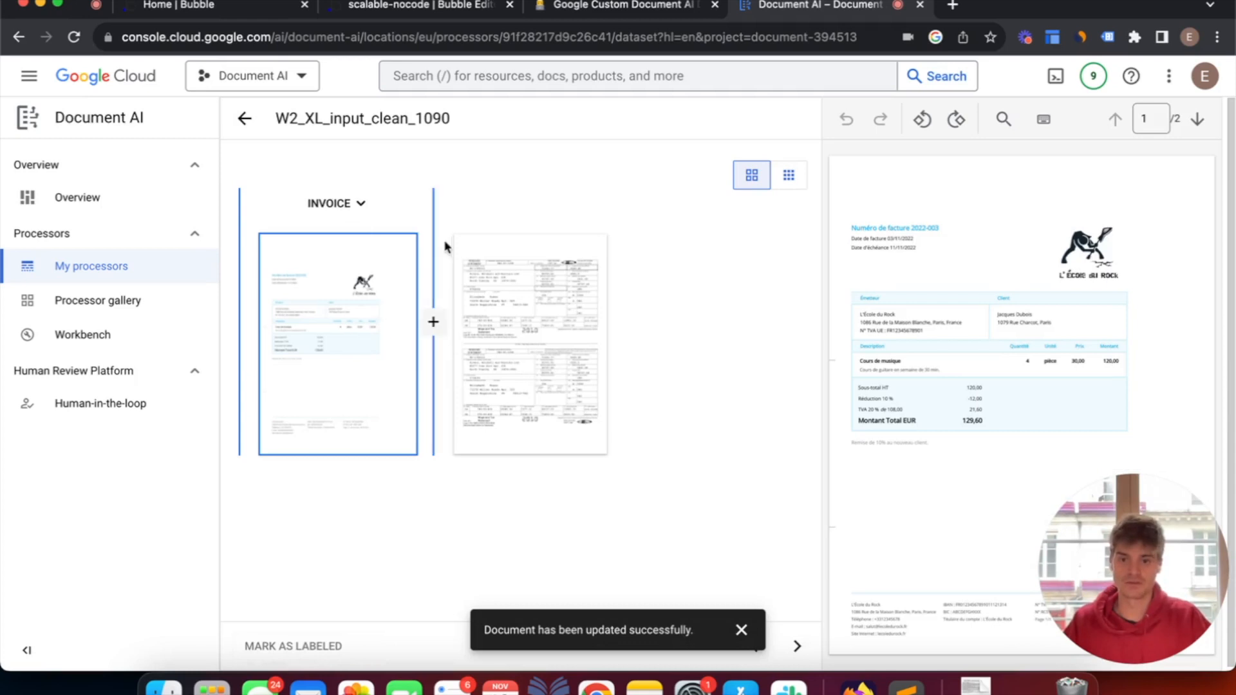
{"action": "left_click", "coordinate": [433, 320]}
{"action": "left_click", "coordinate": [522, 277]}
{"action": "left_click", "coordinate": [549, 203]}
{"action": "left_click", "coordinate": [552, 328]}
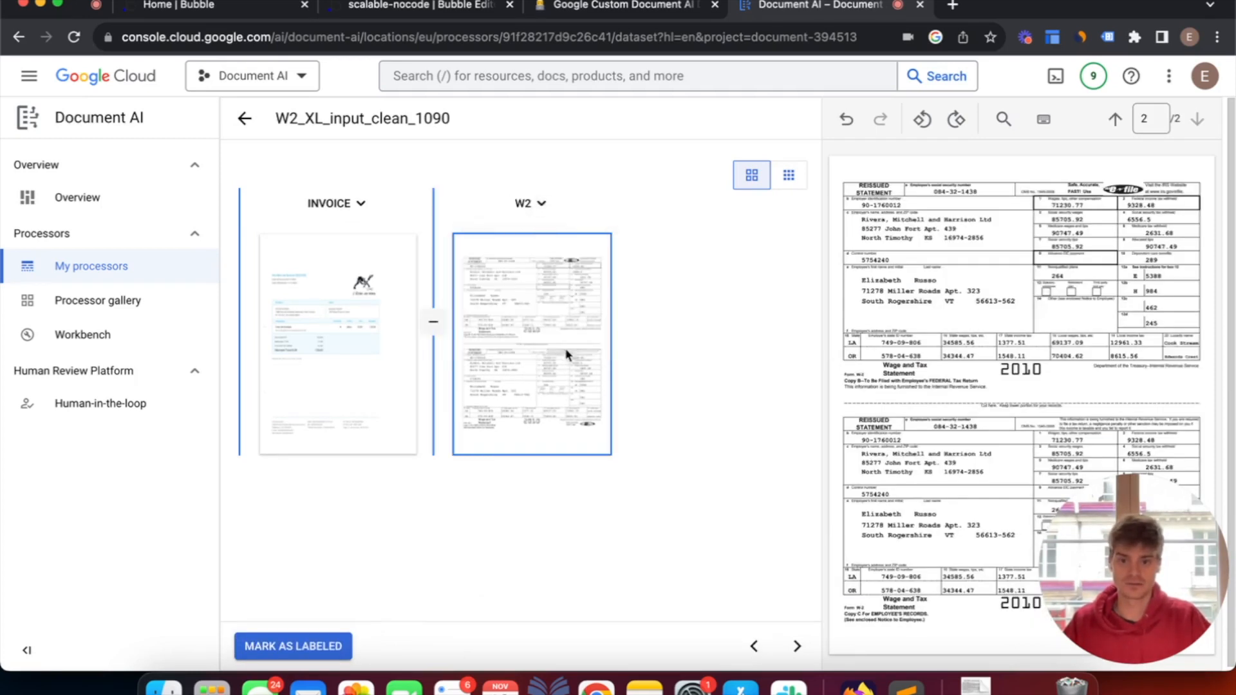
{"action": "left_click", "coordinate": [320, 648]}
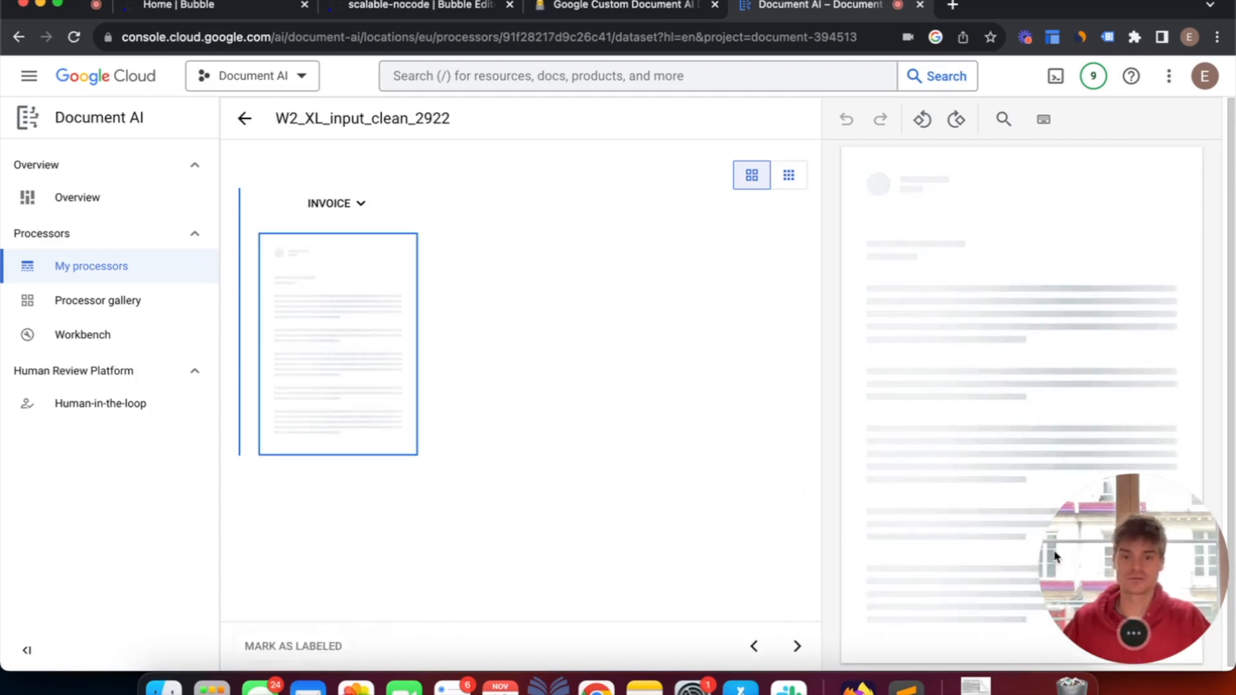
{"action": "left_click_drag", "start_coordinate": [1056, 558], "coordinate": [106, 634]}
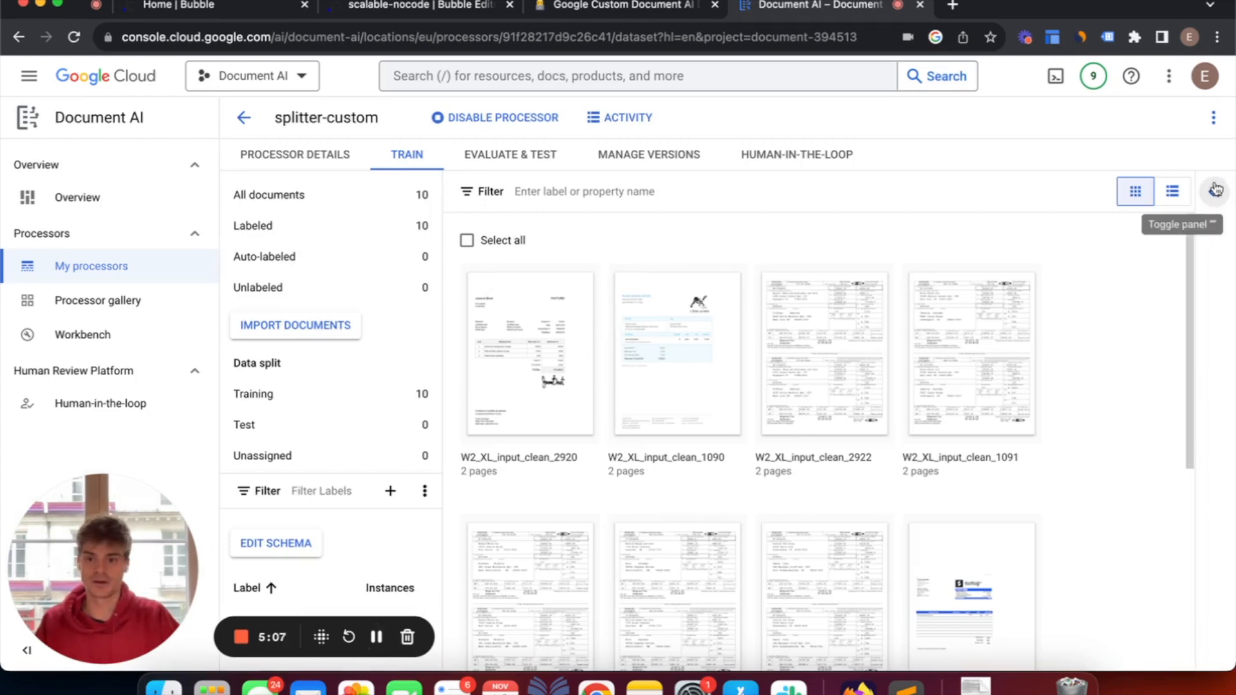
- Import the documents from the split-testing-1 bucket with document label None and data split Test
{"action": "left_click", "coordinate": [293, 327]}
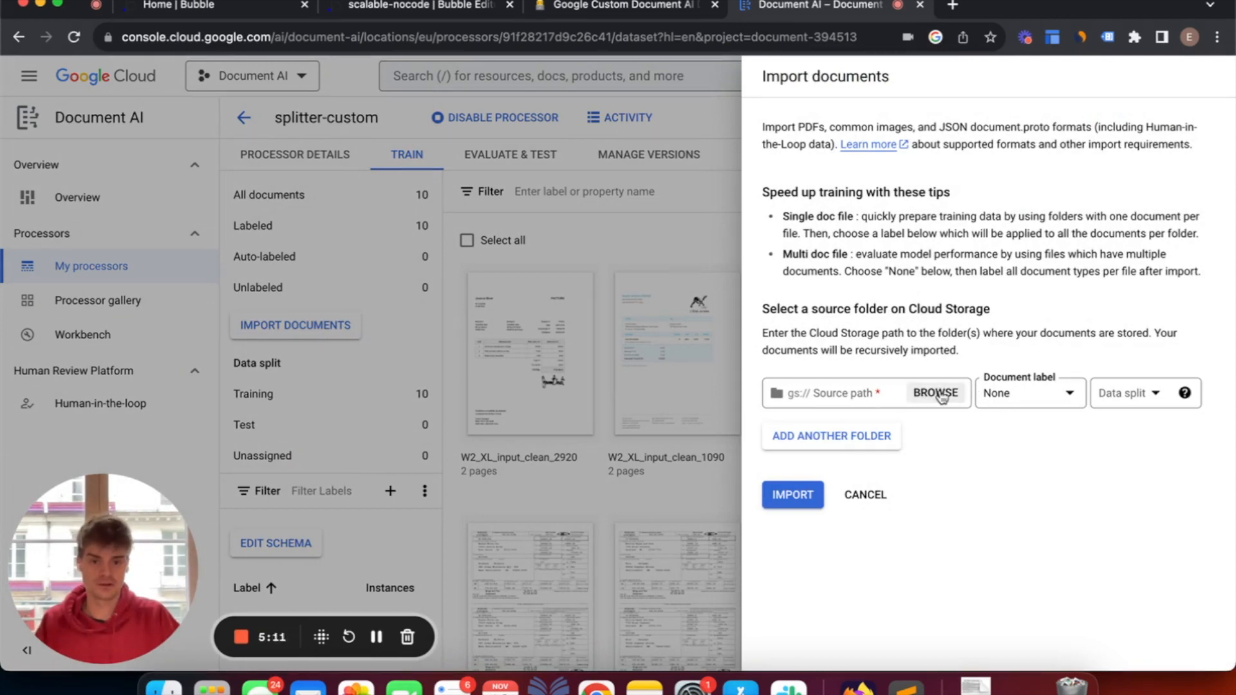
{"action": "left_click", "coordinate": [957, 399]}
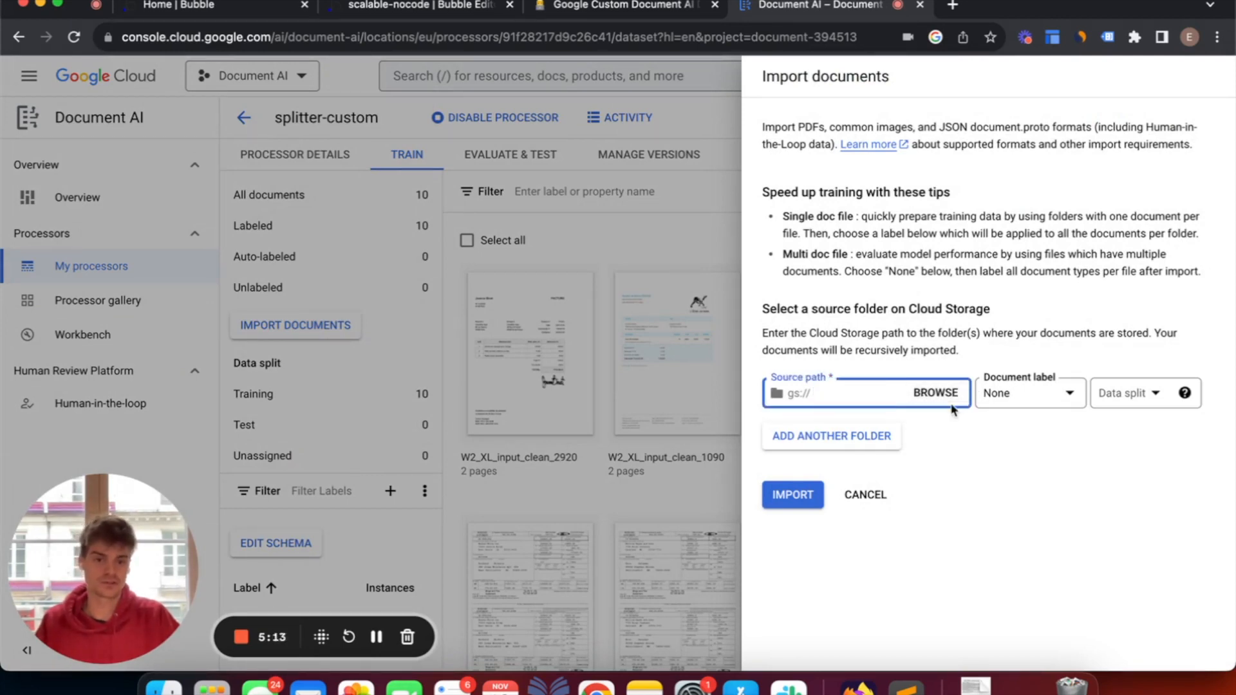
{"action": "left_click", "coordinate": [950, 400]}
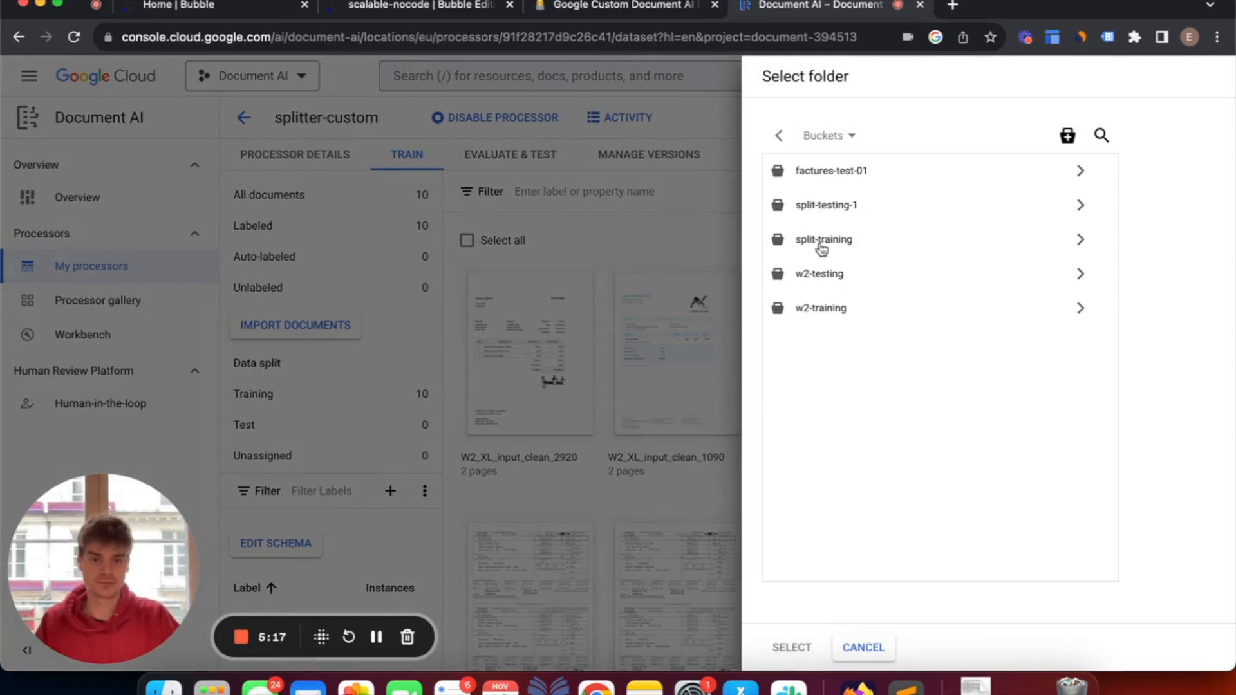
{"action": "left_click", "coordinate": [822, 217]}
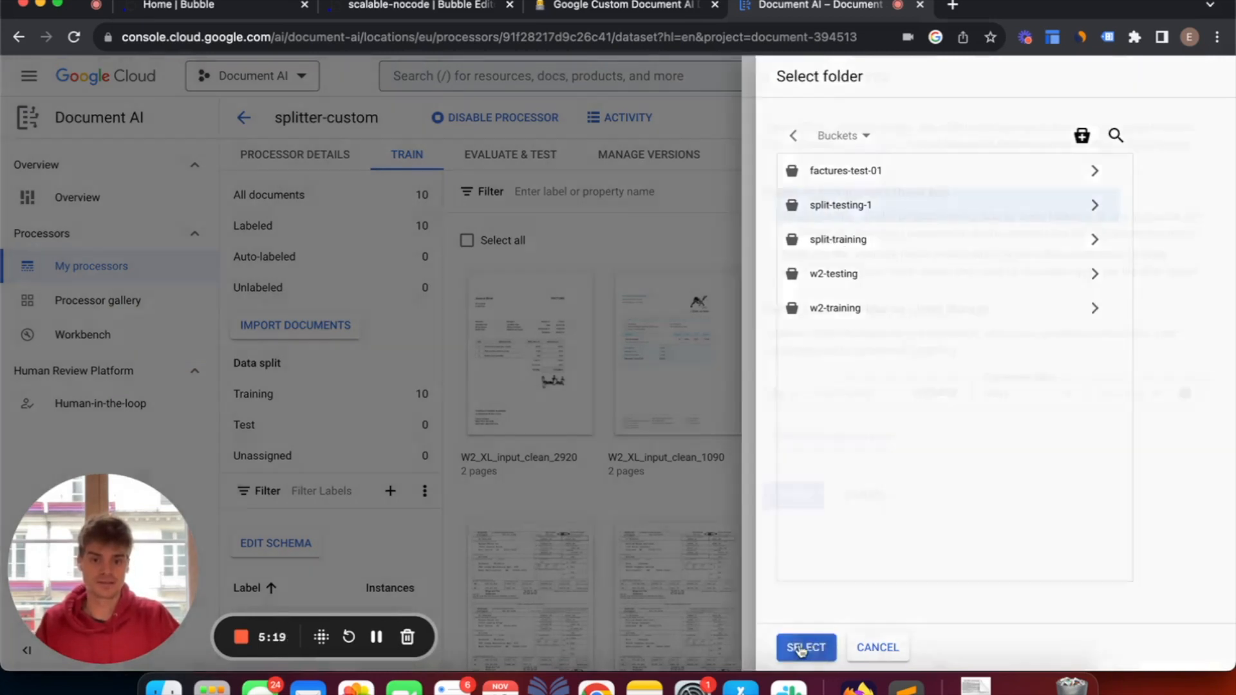
{"action": "left_click", "coordinate": [793, 647]}
{"action": "left_click", "coordinate": [1037, 393]}
{"action": "left_click", "coordinate": [1074, 420]}
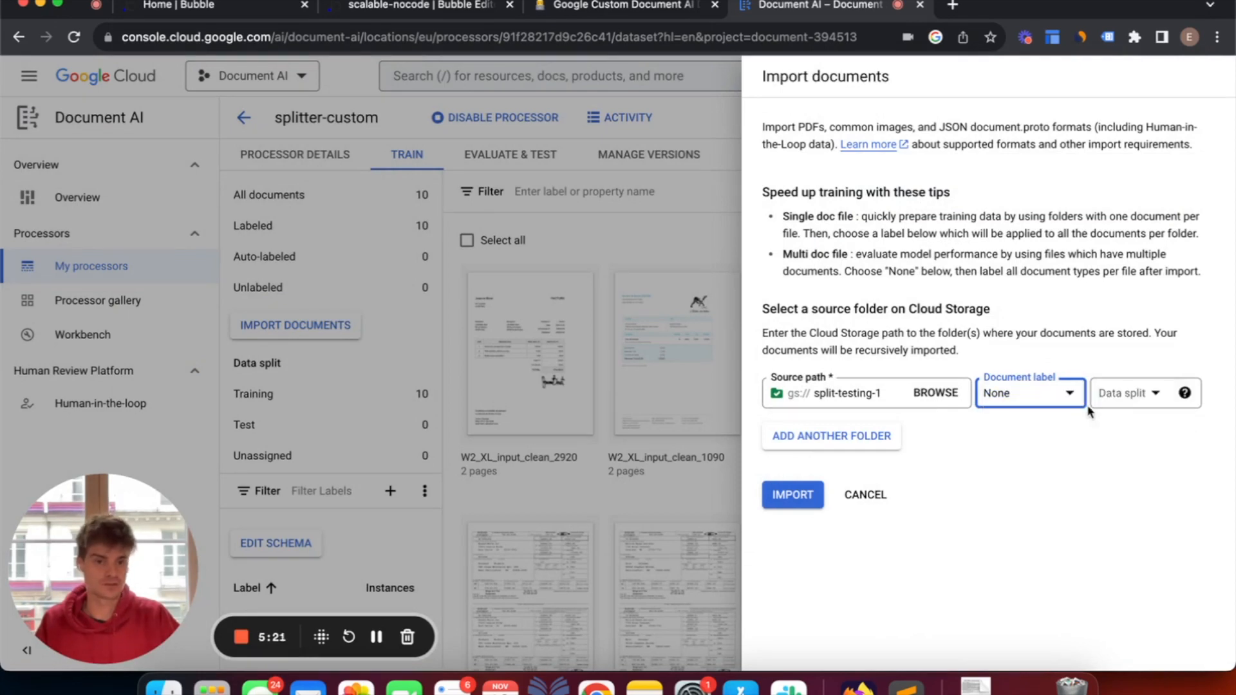
{"action": "left_click", "coordinate": [1149, 396]}
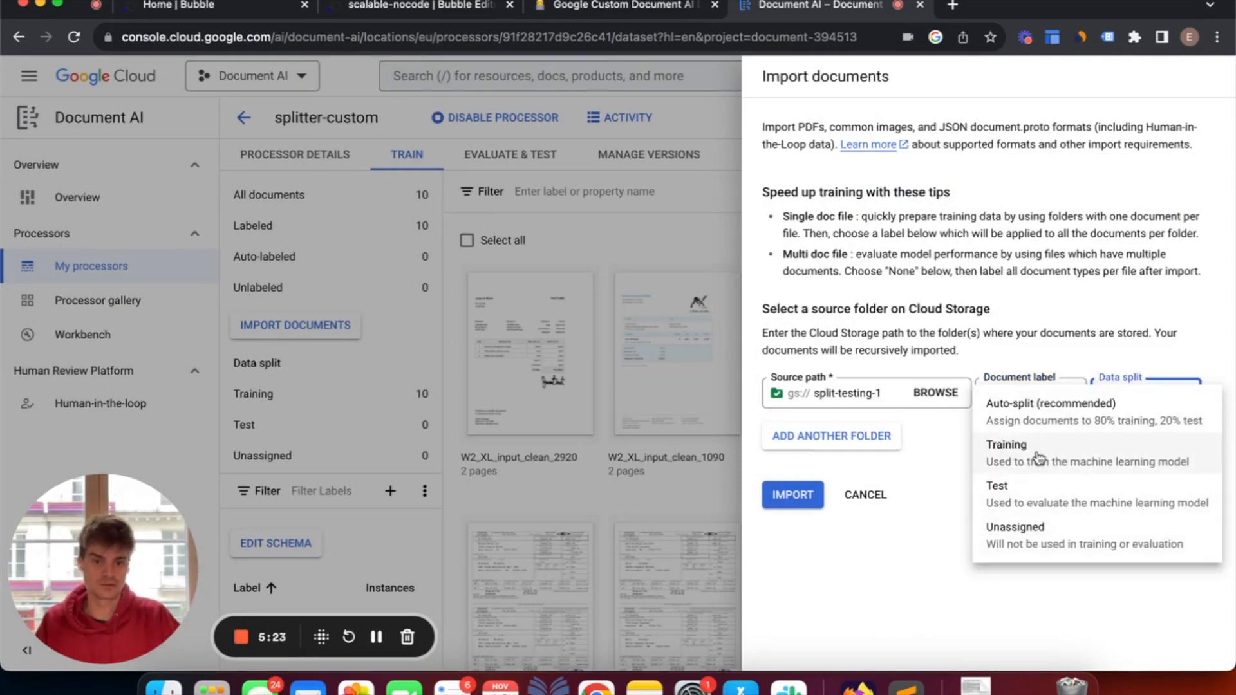
{"action": "left_click", "coordinate": [1031, 505]}
{"action": "left_click", "coordinate": [803, 501]}
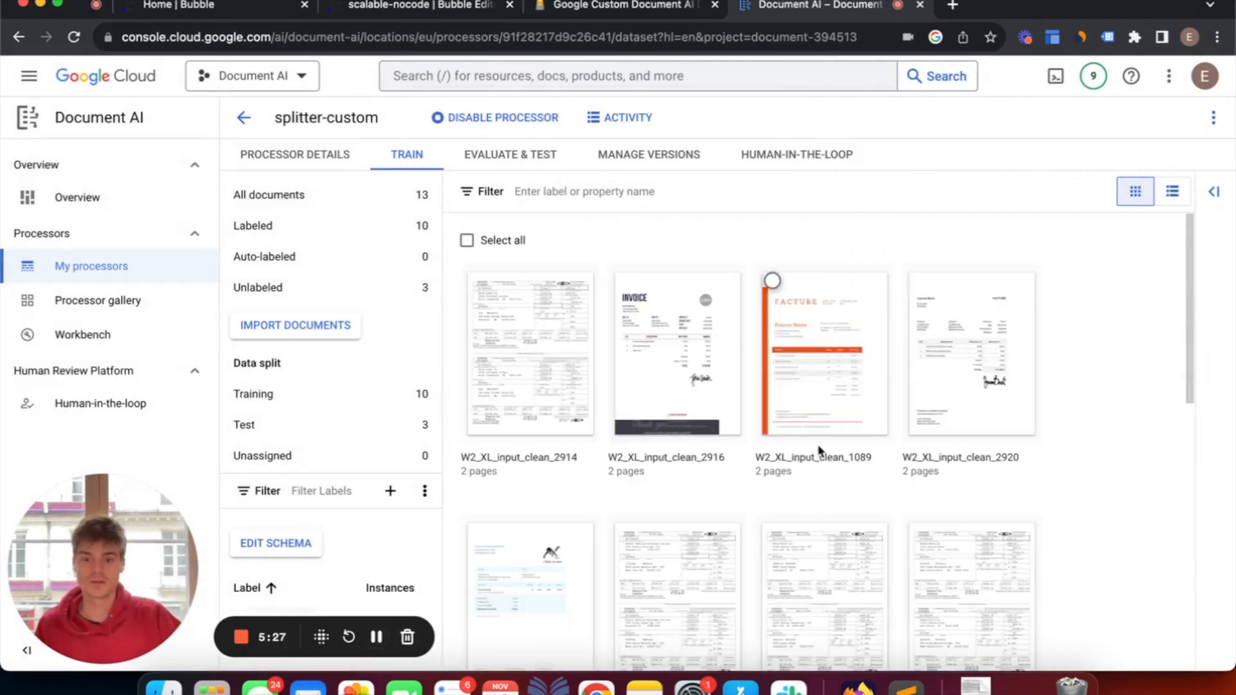
- Check the dataset's label stats against the minimum training criteria for a new processor version
{"action": "left_click", "coordinate": [1214, 193]}
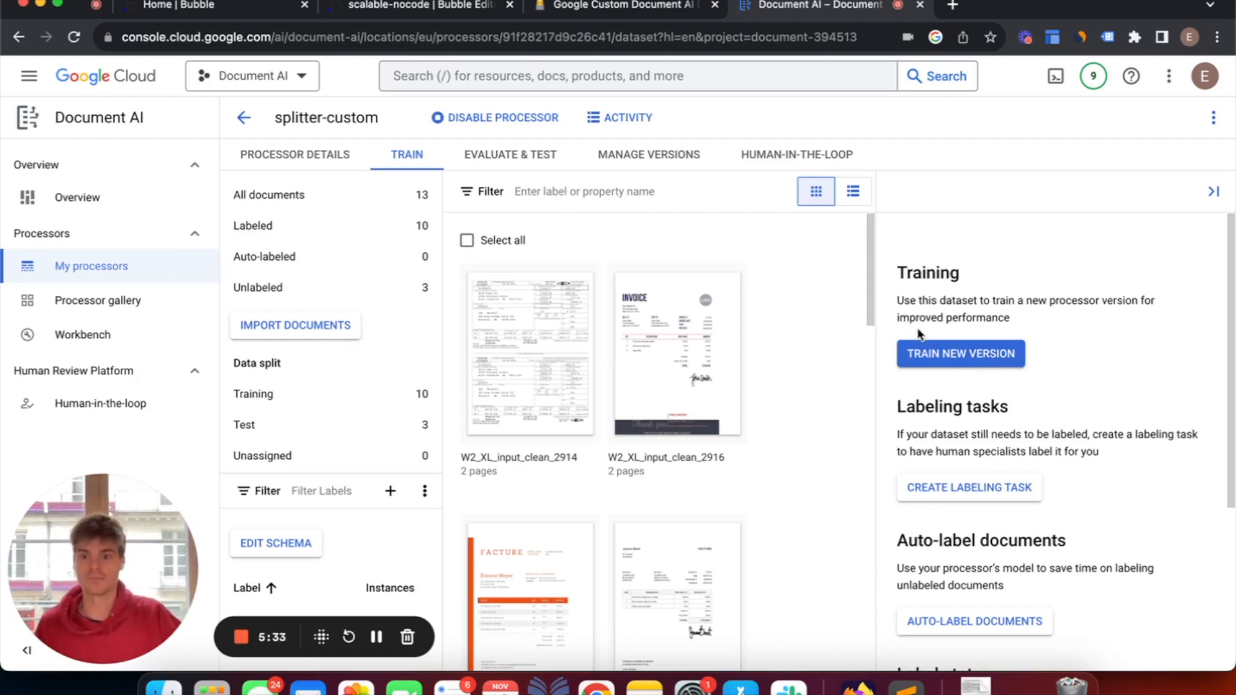
{"action": "left_click", "coordinate": [970, 365]}
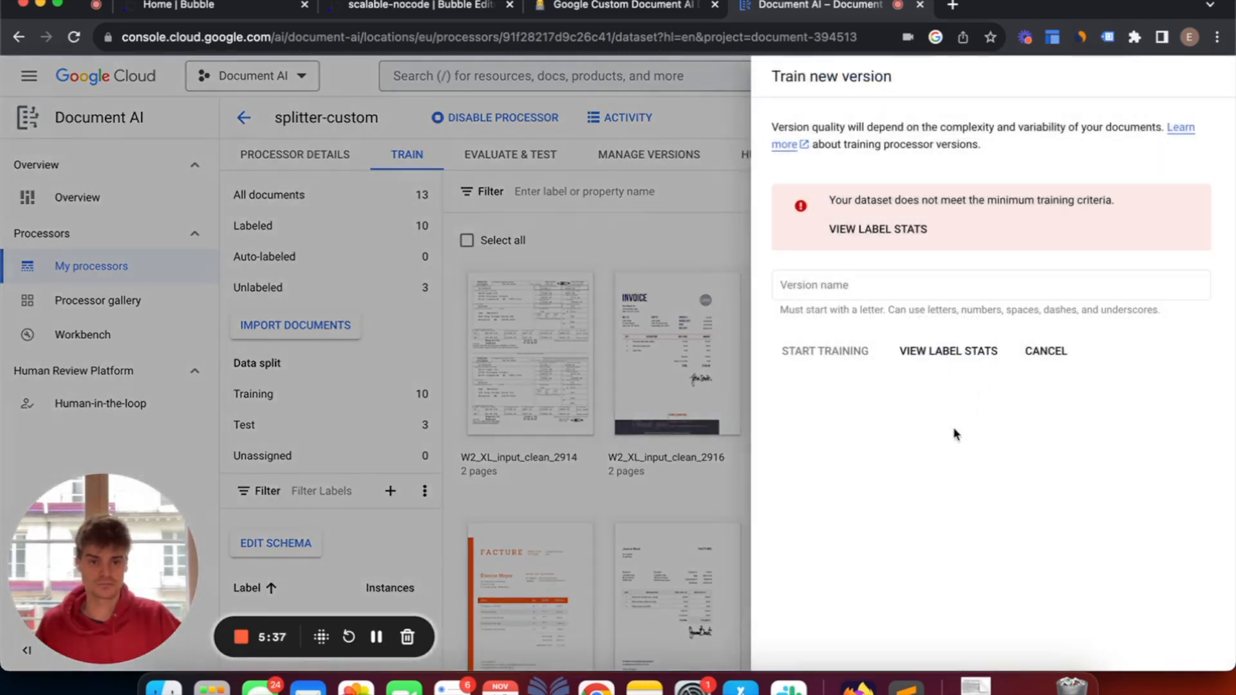
{"action": "left_click", "coordinate": [914, 238]}
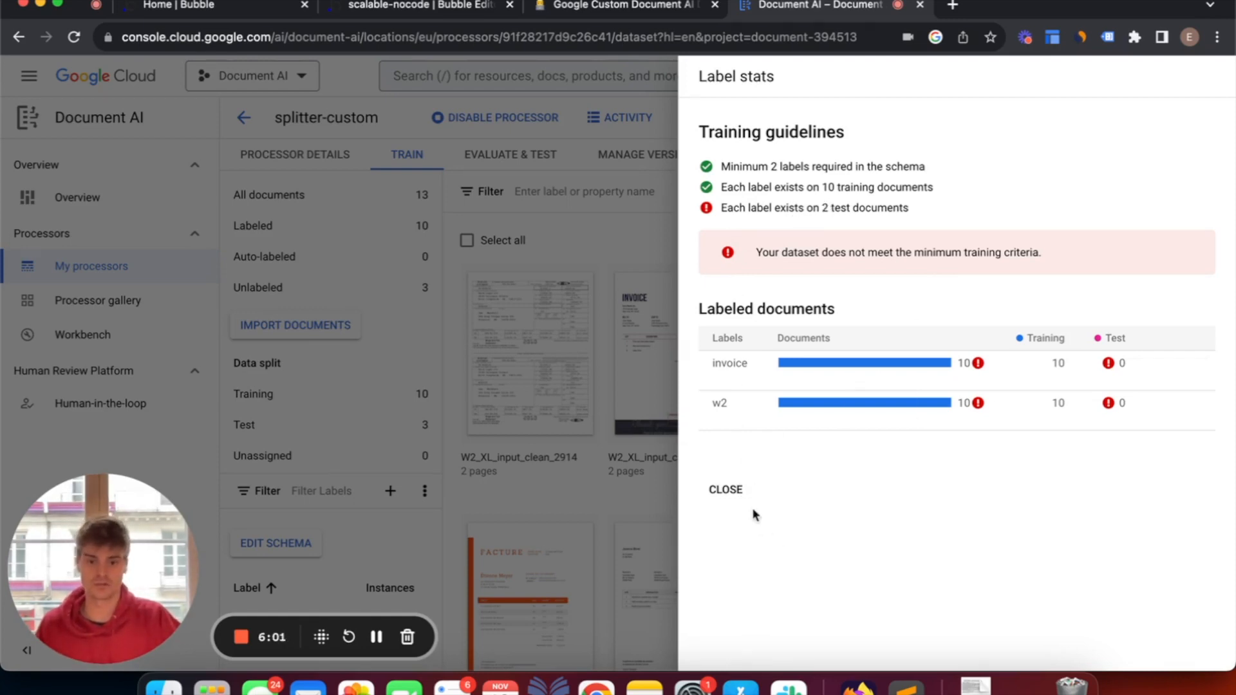
{"action": "left_click", "coordinate": [731, 491]}
{"action": "left_click", "coordinate": [729, 217]}
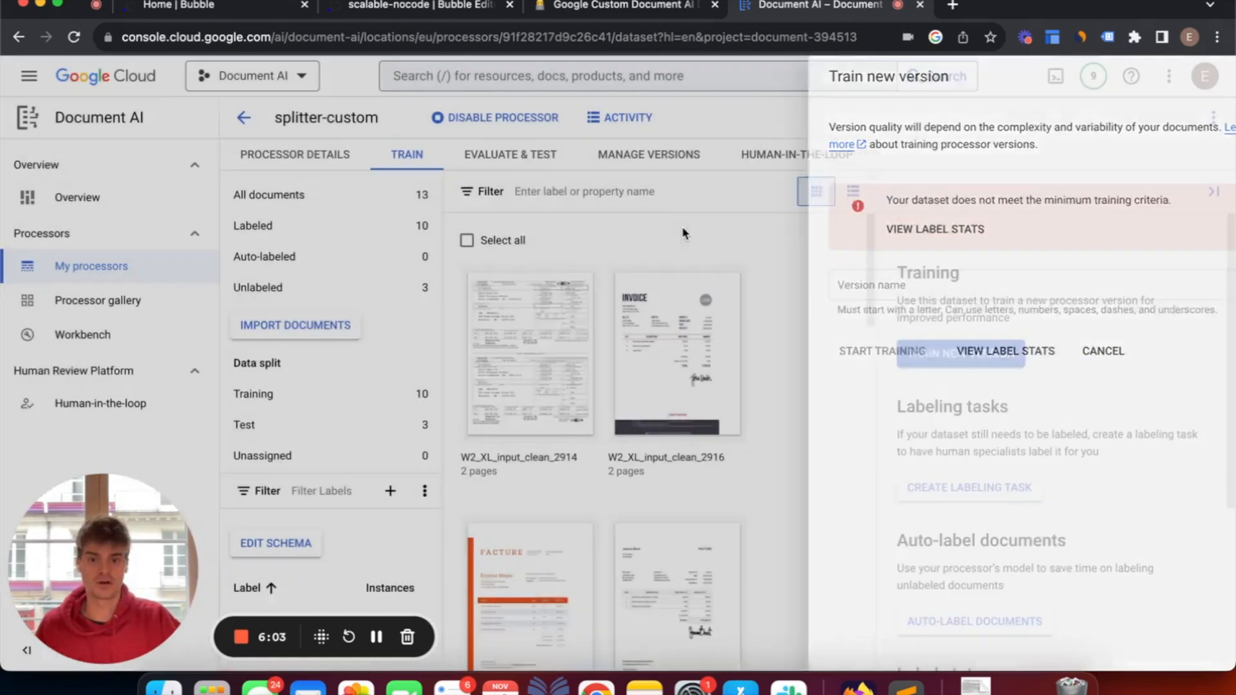
{"action": "left_click", "coordinate": [1203, 190]}
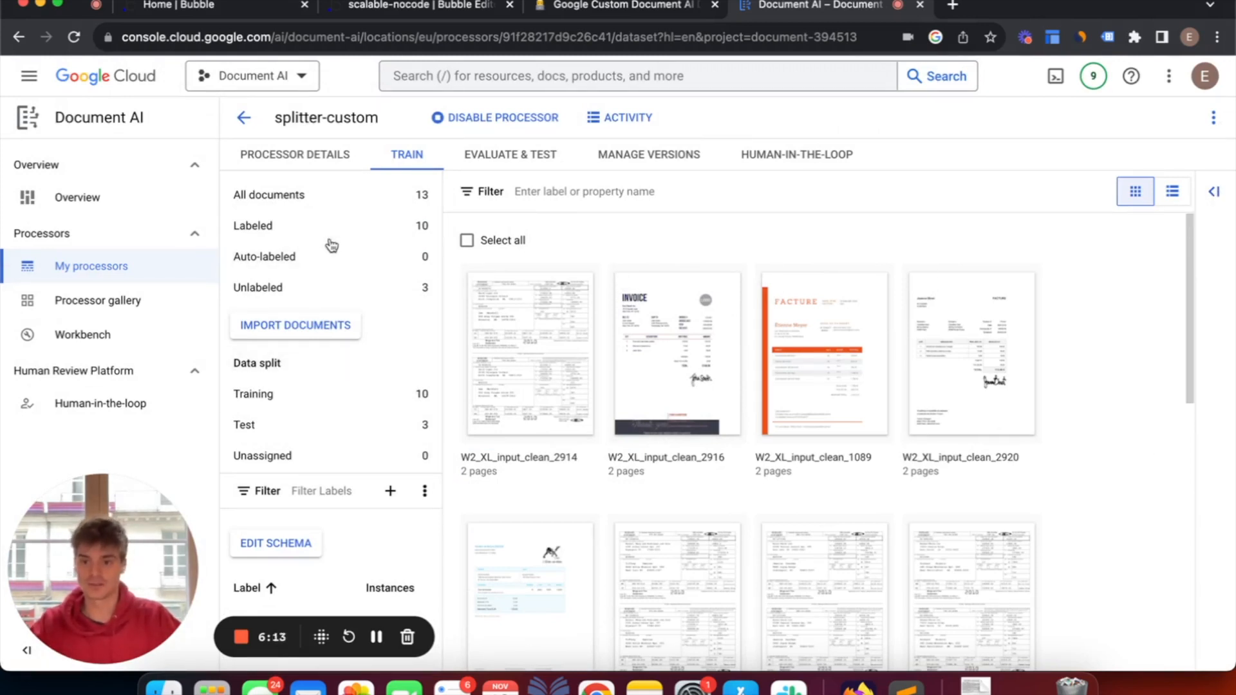
- Filter the dataset to test documents, split W2_XL_input_clean_2914 into a w2 page and an invoice page, and mark it as labeled
{"action": "left_click", "coordinate": [303, 424]}
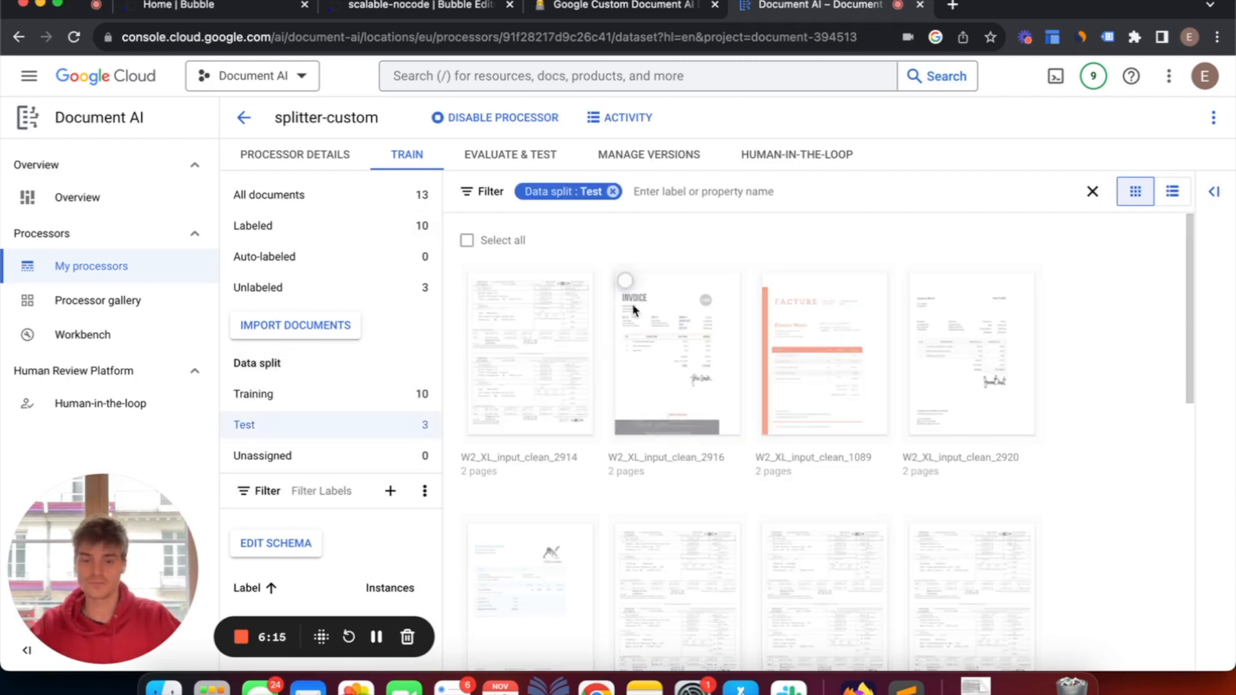
{"action": "left_click", "coordinate": [521, 363]}
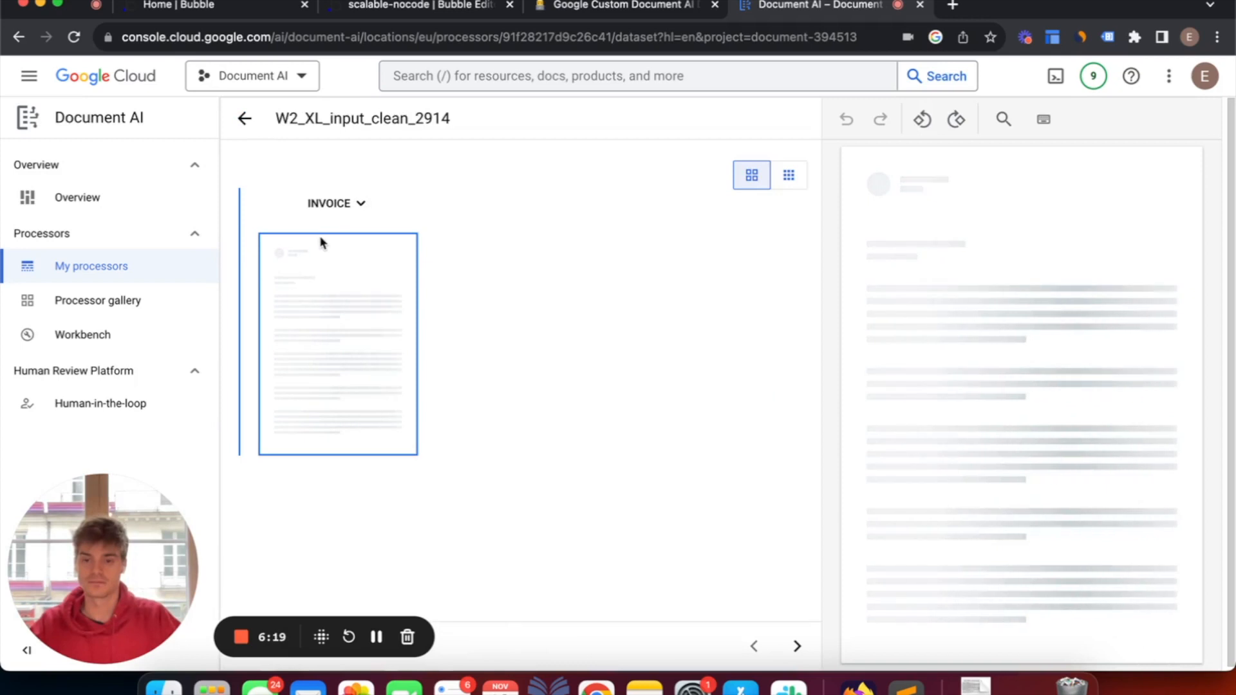
{"action": "left_click_drag", "start_coordinate": [122, 571], "coordinate": [1234, 579]}
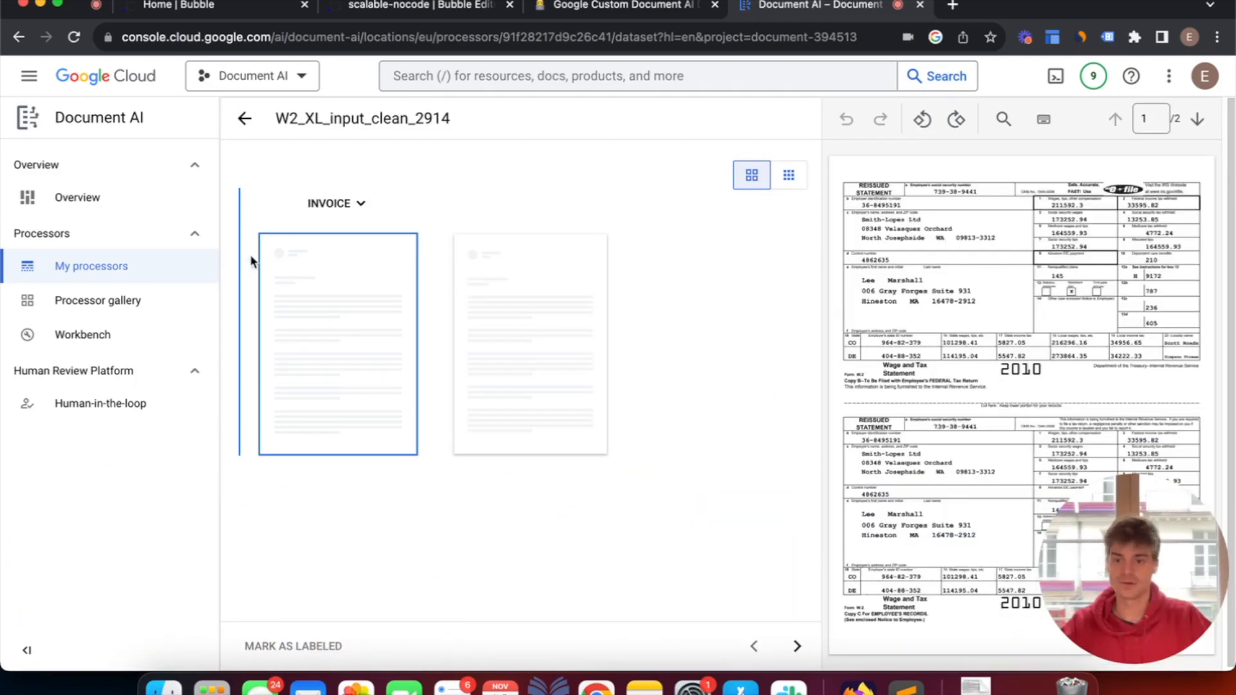
{"action": "left_click", "coordinate": [332, 204]}
{"action": "left_click", "coordinate": [341, 329]}
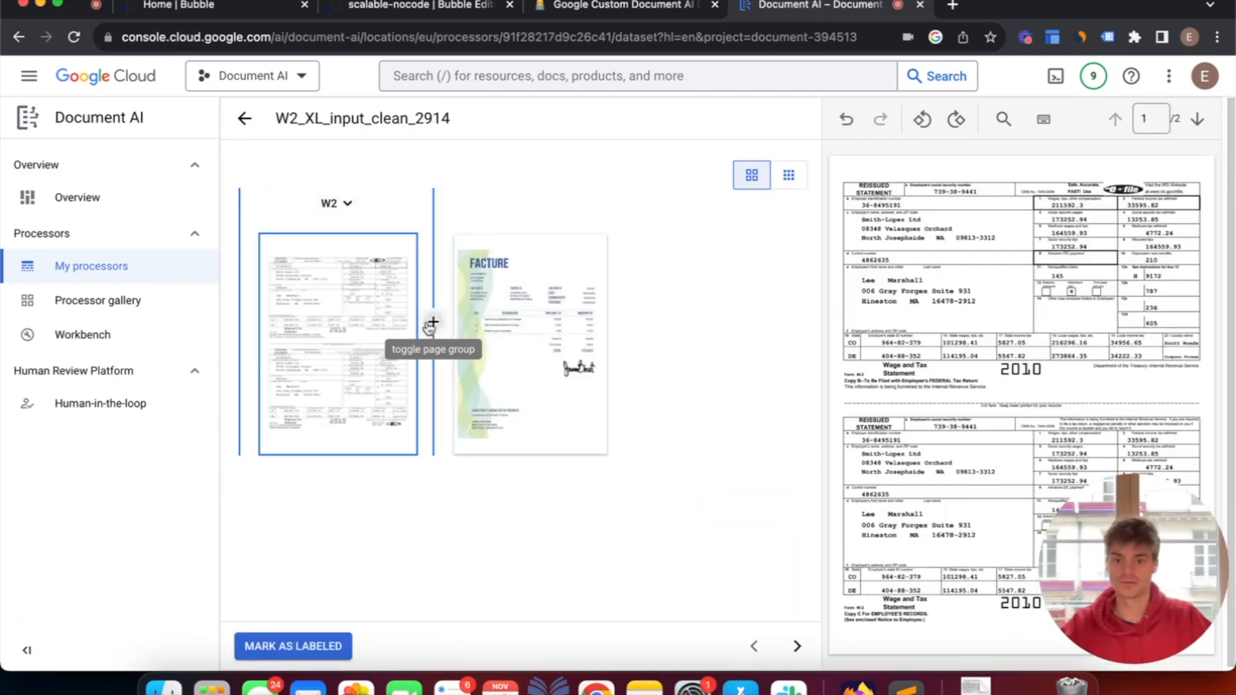
{"action": "left_click", "coordinate": [521, 203]}
{"action": "left_click", "coordinate": [518, 311]}
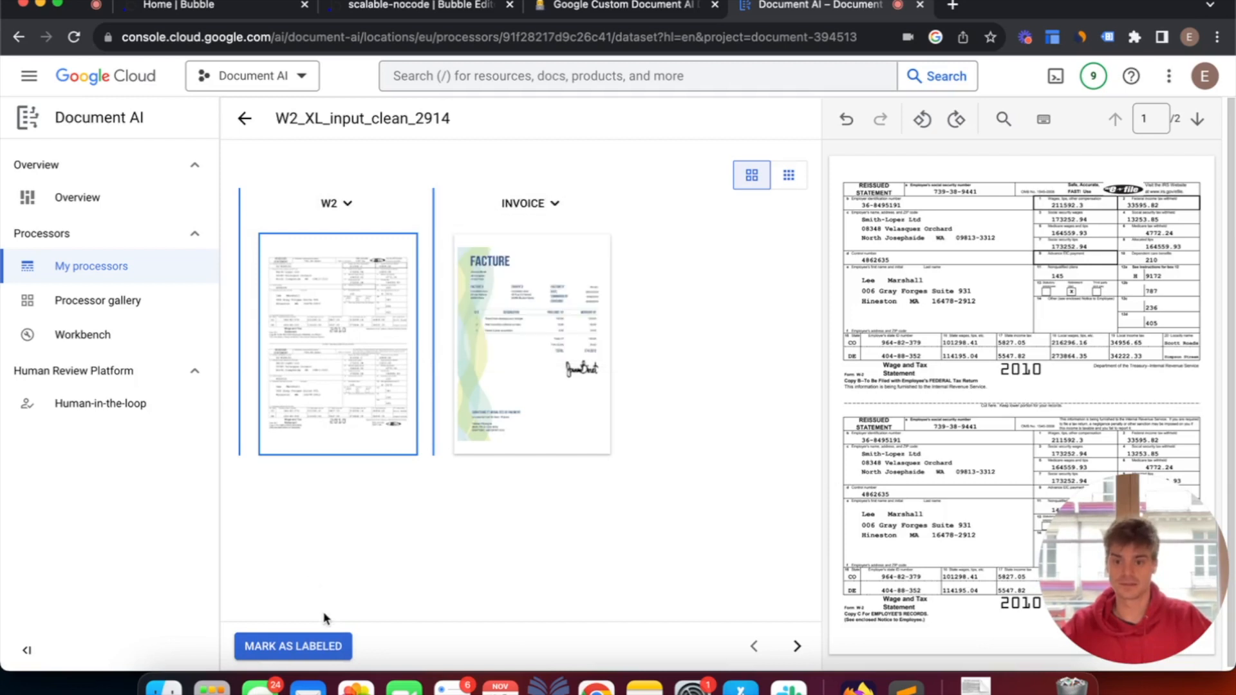
{"action": "left_click", "coordinate": [321, 648]}
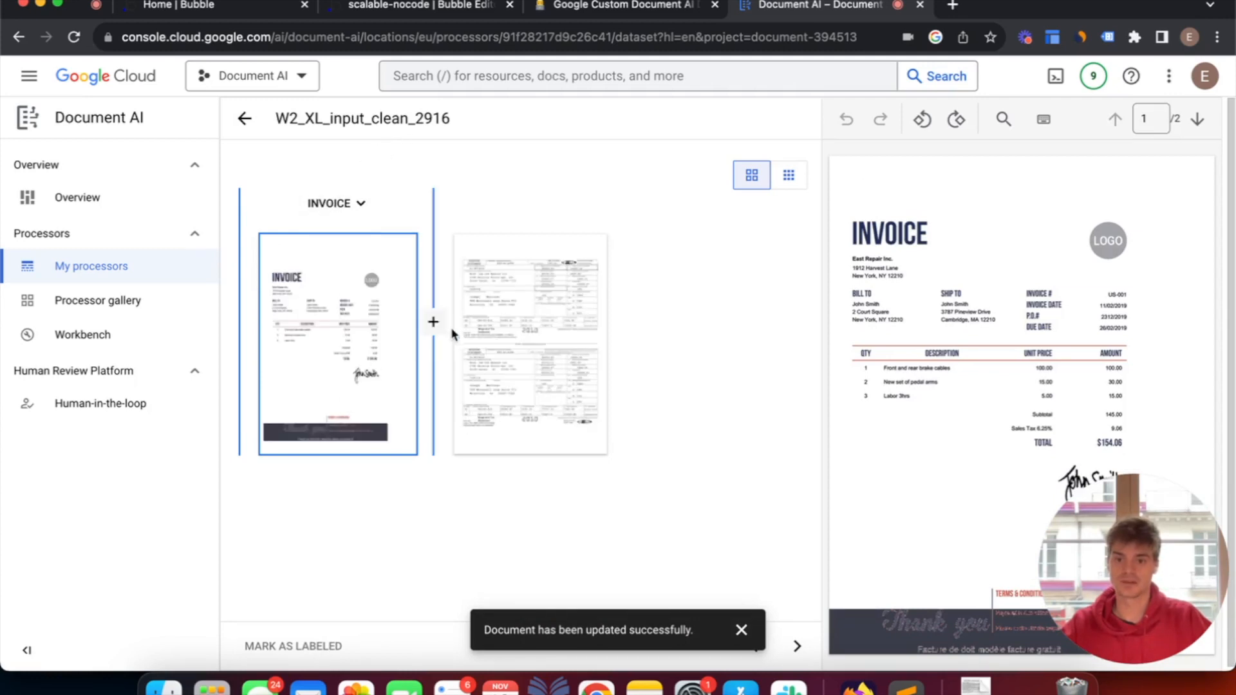
- Split W2_XL_input_clean_2916 between its two pages, label the second page w2, and mark the document as labeled
{"action": "left_click", "coordinate": [433, 330]}
{"action": "left_click", "coordinate": [531, 203]}
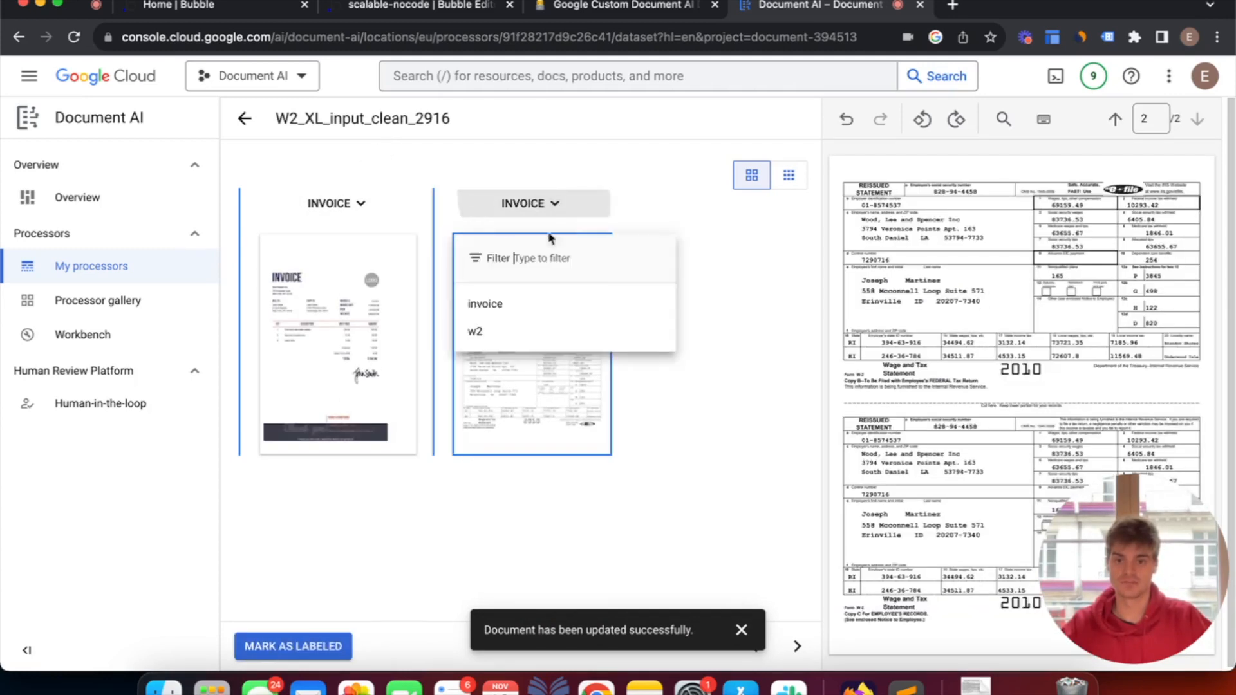
{"action": "left_click", "coordinate": [527, 320]}
{"action": "left_click", "coordinate": [343, 656]}
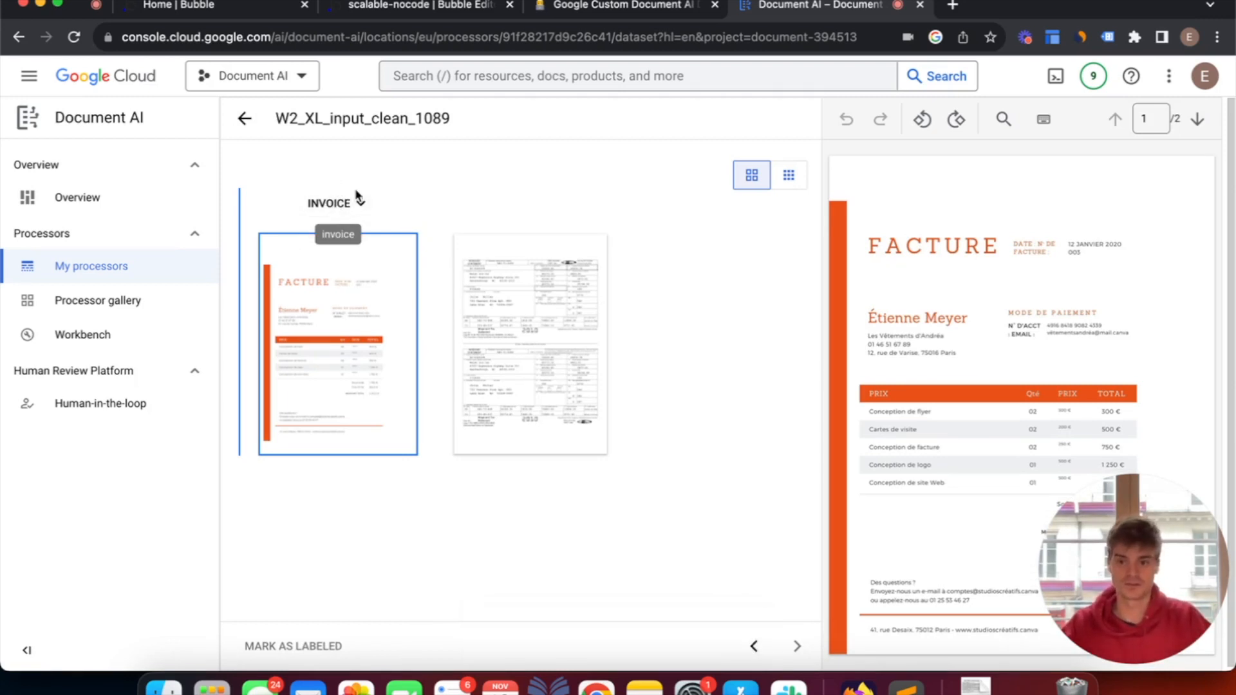
- Split W2_XL_input_clean_1089 after its invoice page, label the second page w2, and mark the document as labeled
{"action": "left_click", "coordinate": [433, 322]}
{"action": "left_click", "coordinate": [475, 320]}
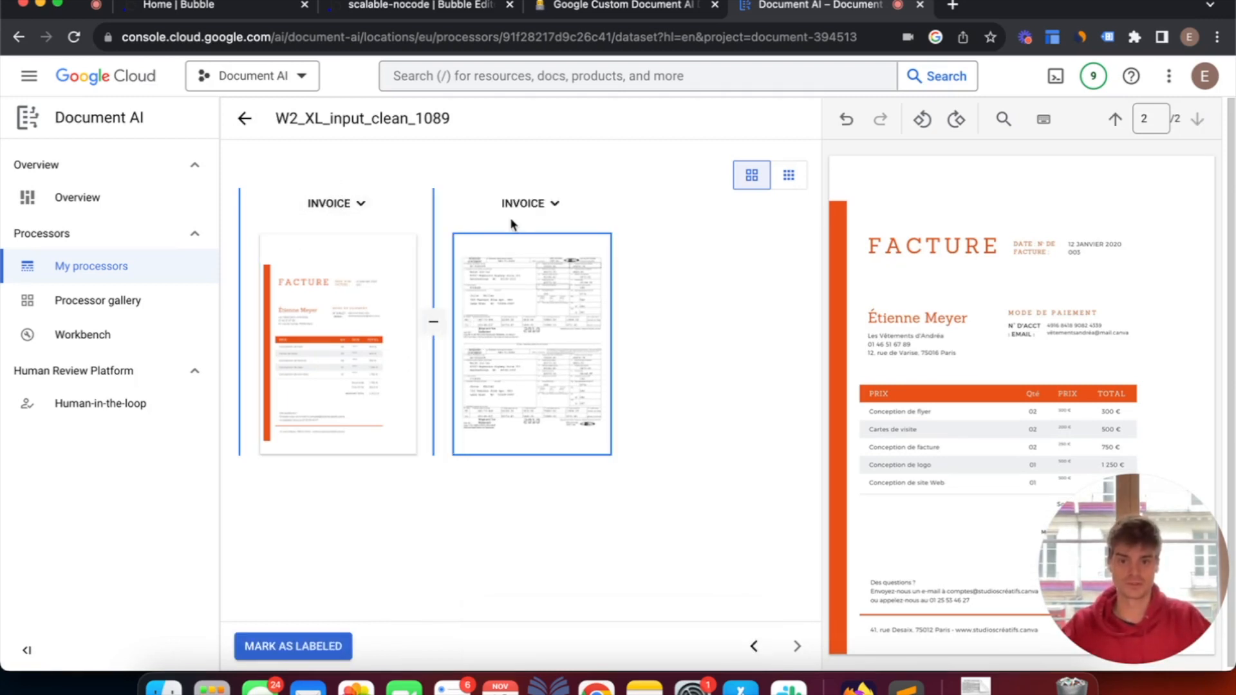
{"action": "left_click", "coordinate": [531, 203]}
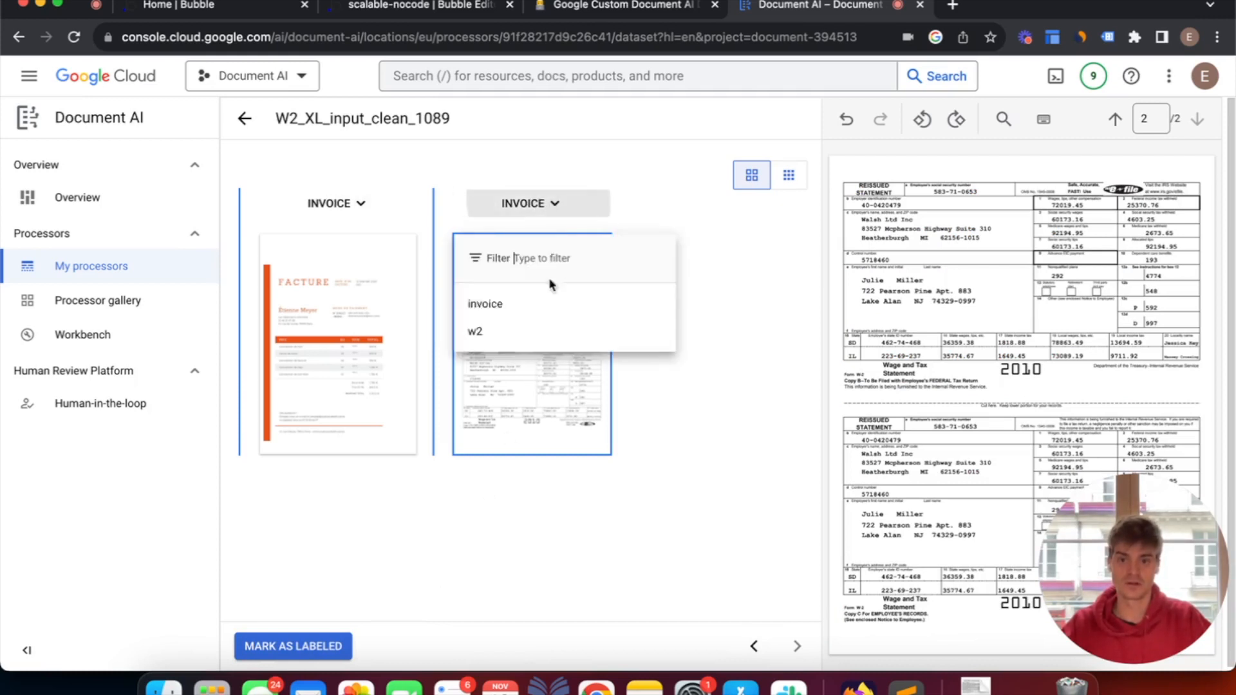
{"action": "left_click", "coordinate": [546, 346]}
{"action": "left_click", "coordinate": [287, 650]}
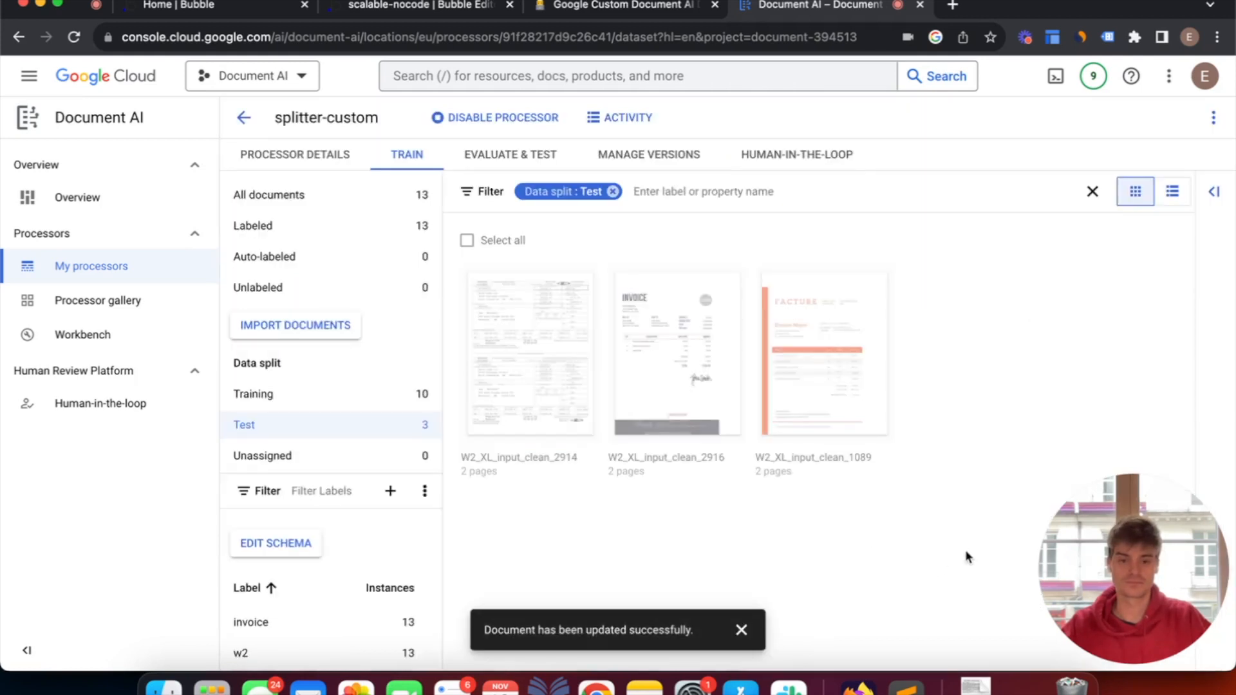
{"action": "left_click_drag", "start_coordinate": [1055, 559], "coordinate": [4, 643]}
{"action": "left_click_drag", "start_coordinate": [601, 515], "coordinate": [1034, 459]}
{"action": "left_click", "coordinate": [1062, 479]}
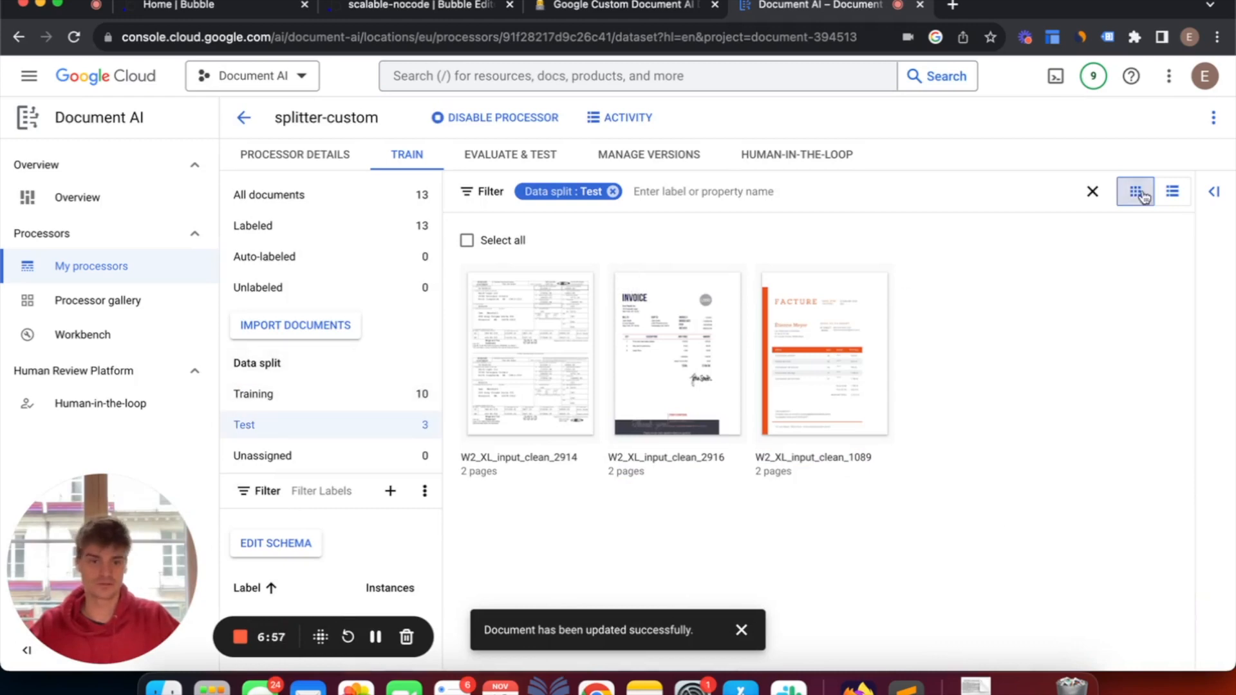
- Start training a new processor version named version-1 on the labeled dataset
{"action": "left_click", "coordinate": [1204, 188]}
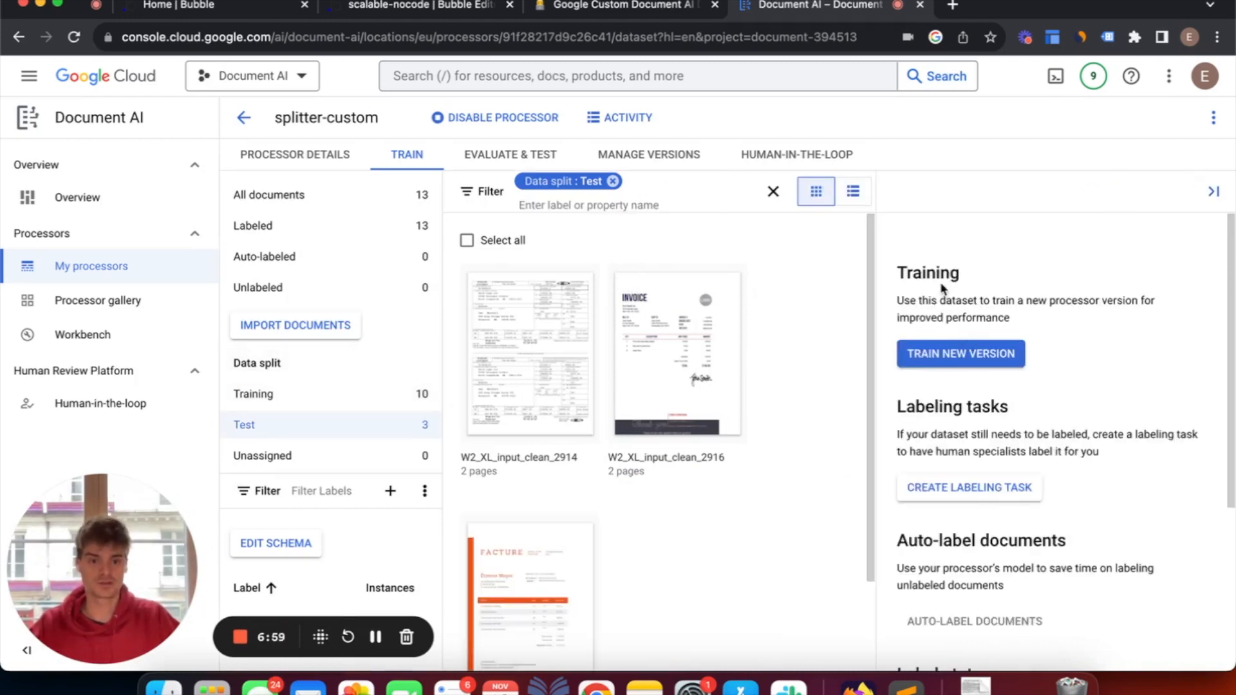
{"action": "left_click", "coordinate": [945, 368]}
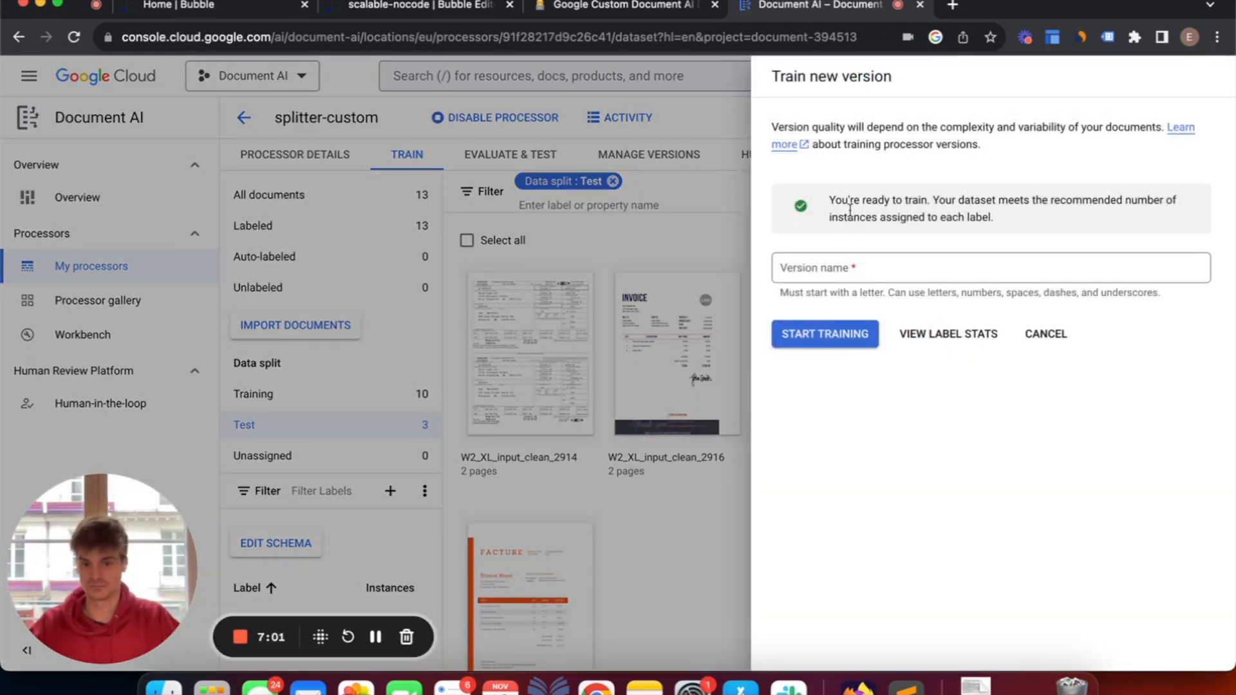
{"action": "left_click", "coordinate": [823, 266]}
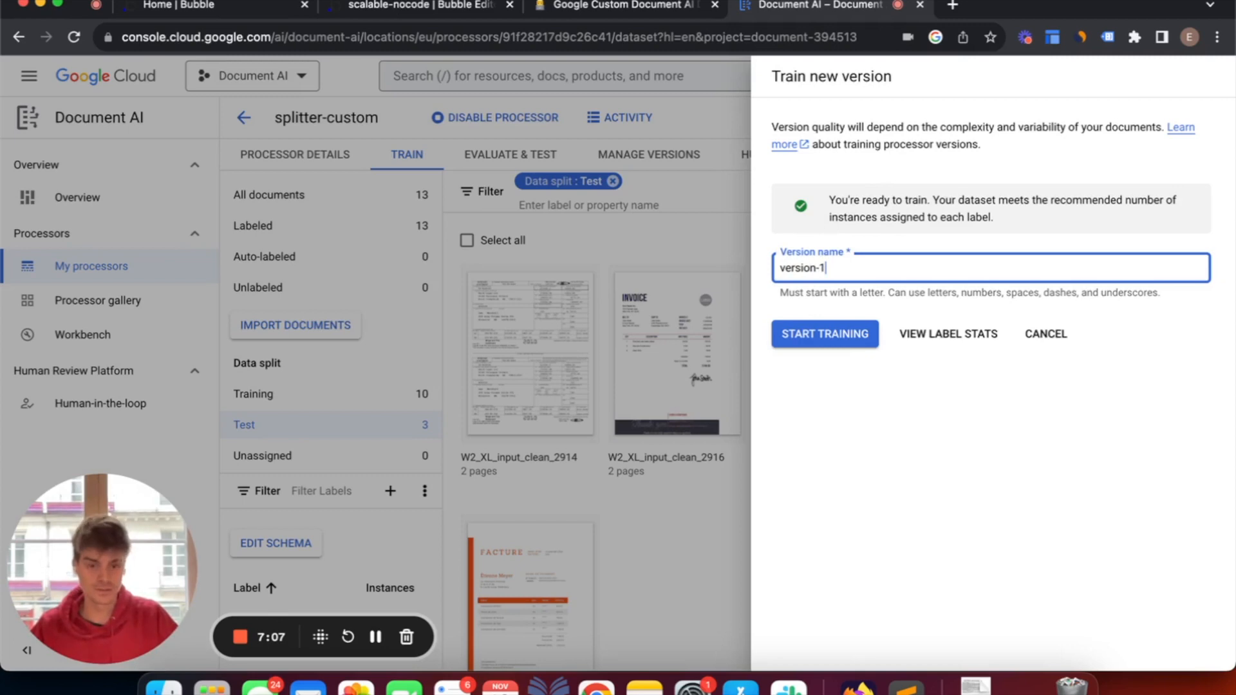
{"action": "left_click", "coordinate": [831, 340]}
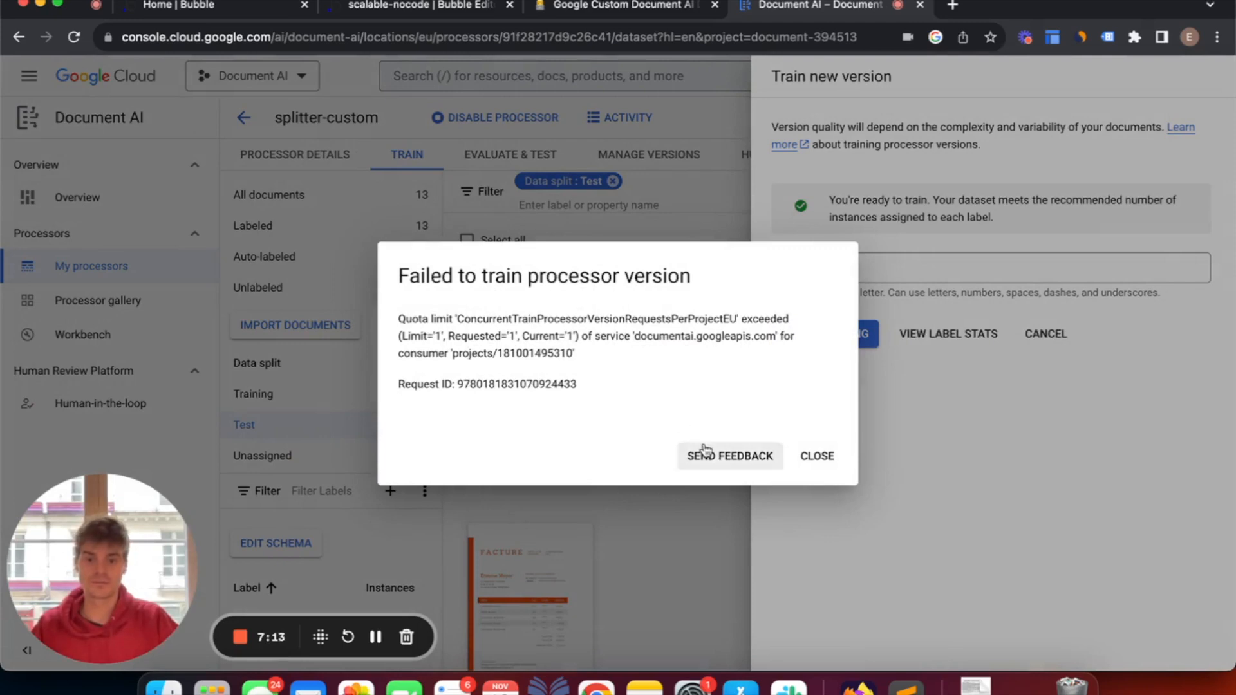
{"action": "left_click", "coordinate": [814, 457]}
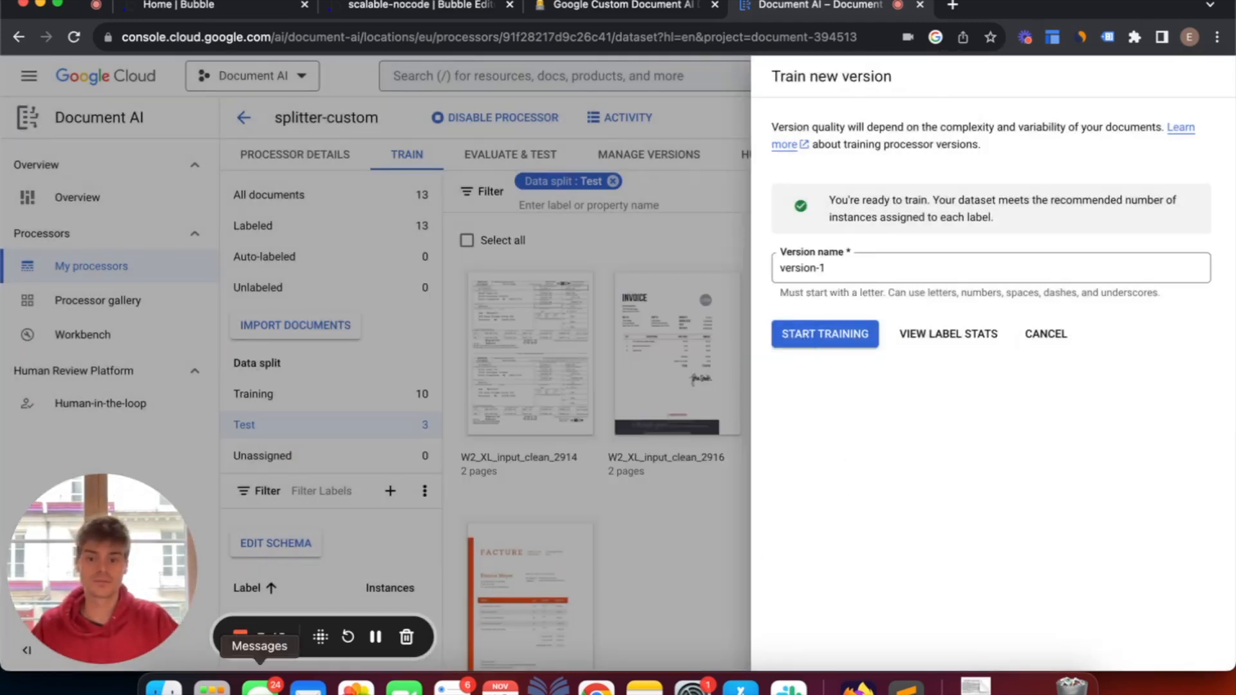
{"action": "left_click", "coordinate": [375, 636]}
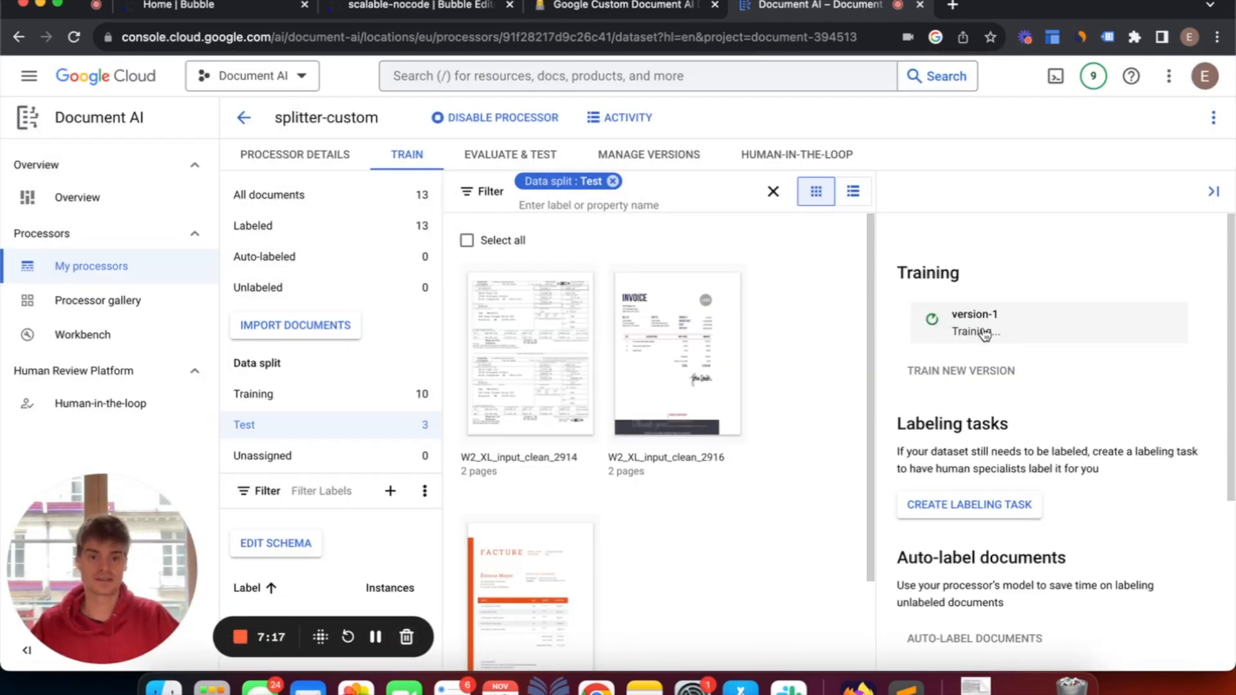
{"action": "left_click", "coordinate": [376, 637]}
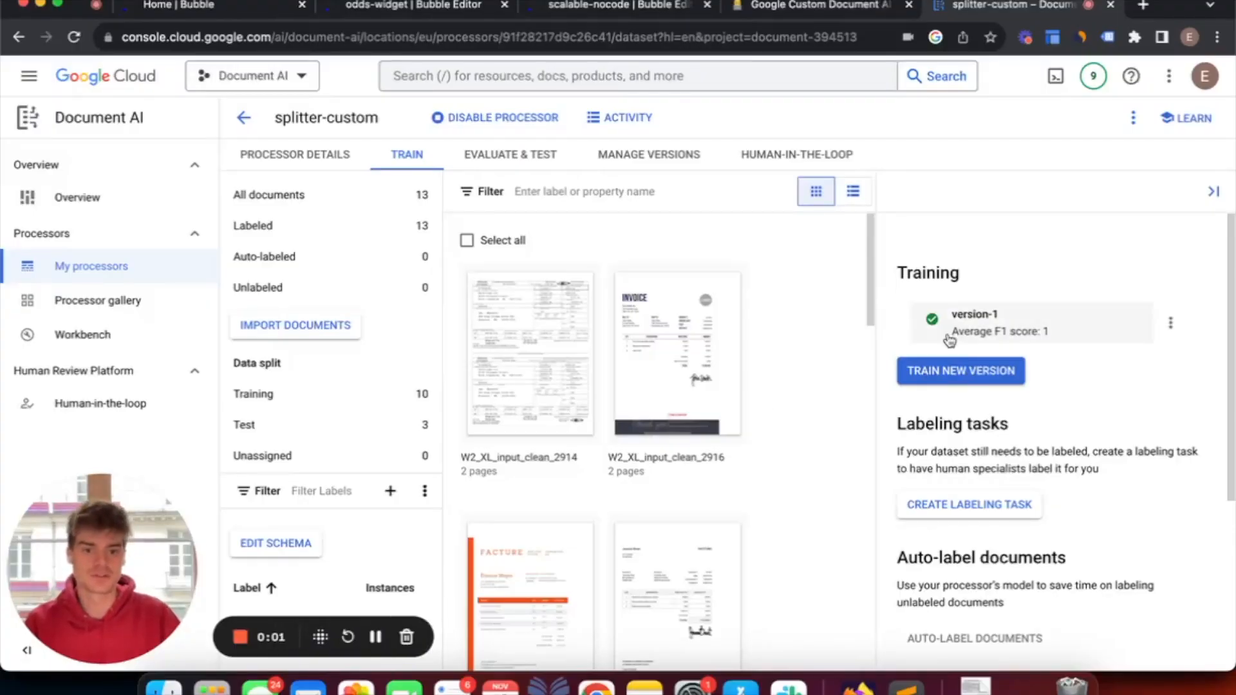
- Deploy the trained version-1 of the splitter-custom processor
{"action": "left_click", "coordinate": [619, 164]}
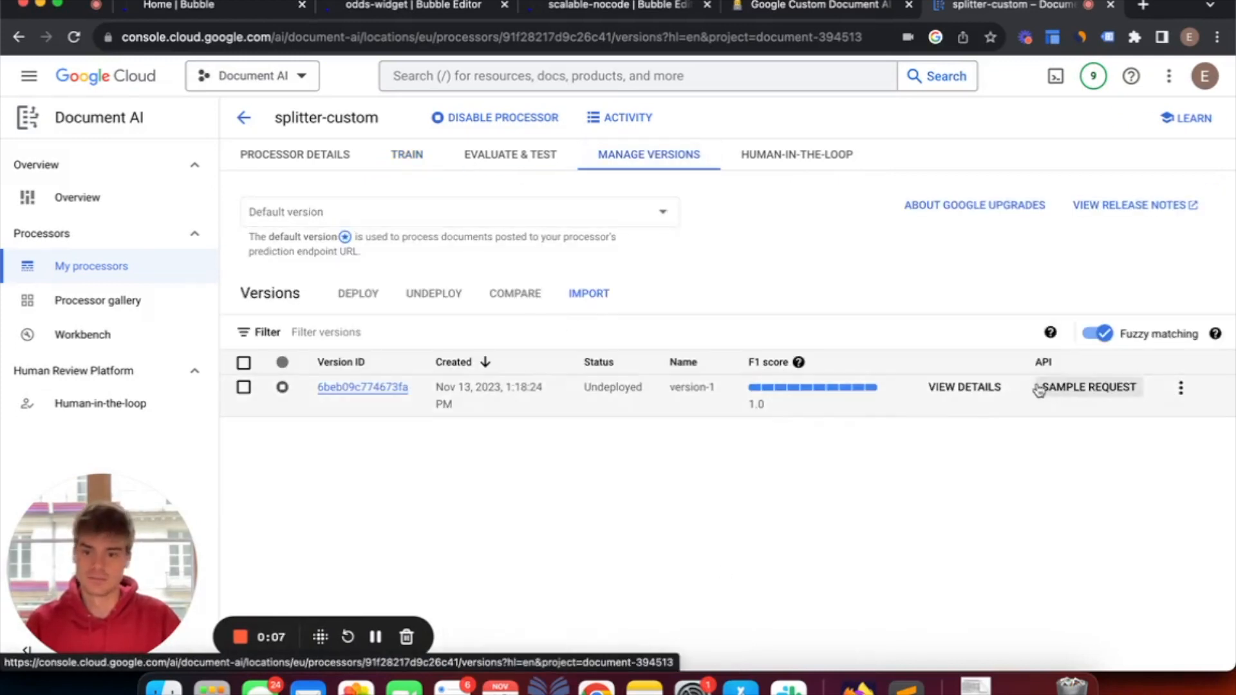
{"action": "left_click", "coordinate": [243, 387]}
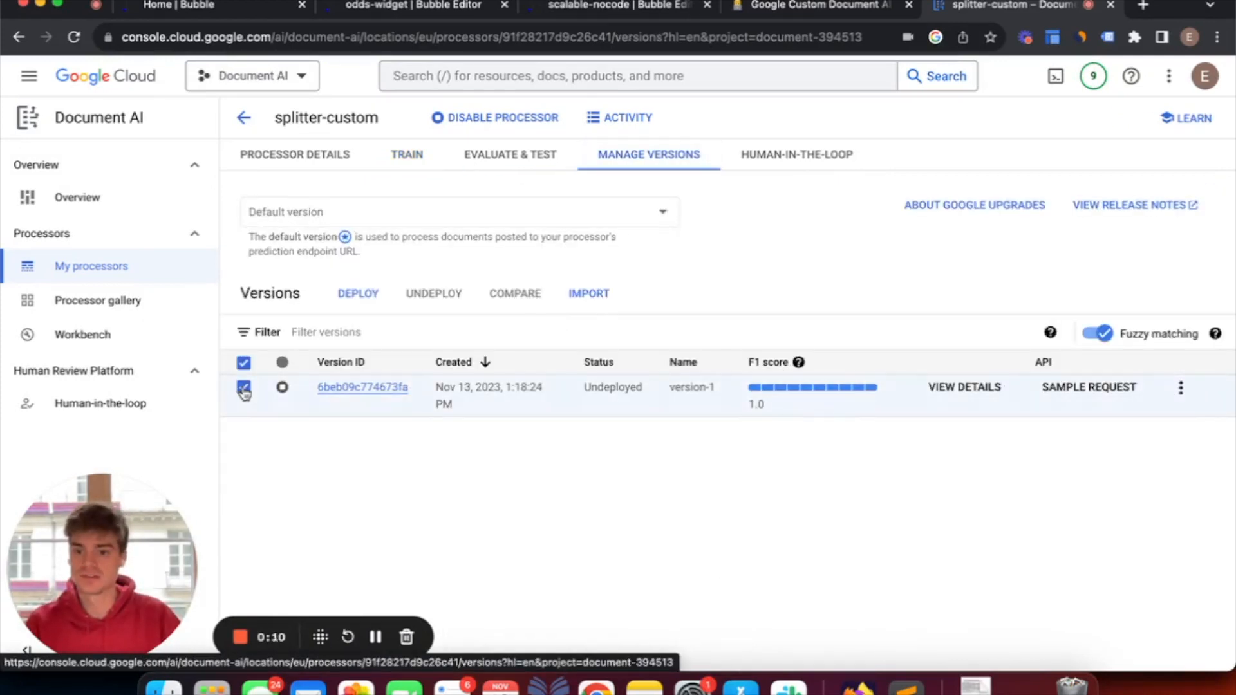
{"action": "left_click", "coordinate": [359, 294]}
{"action": "left_click", "coordinate": [802, 442]}
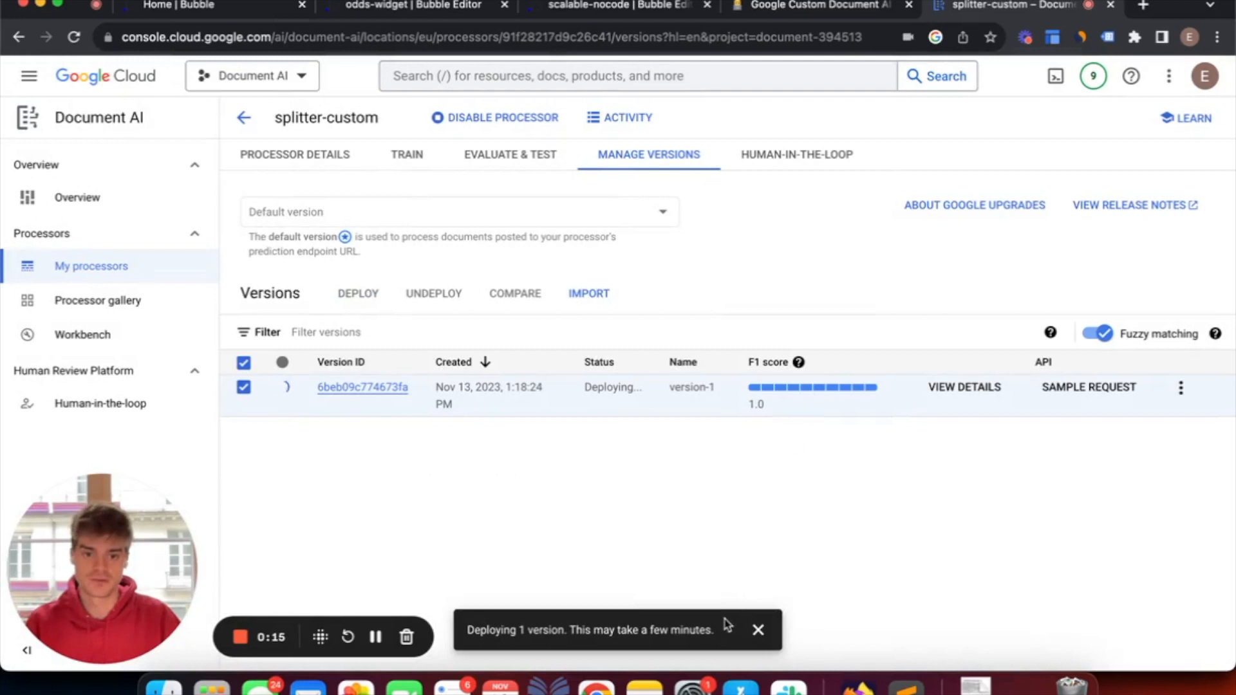
{"action": "left_click", "coordinate": [757, 630]}
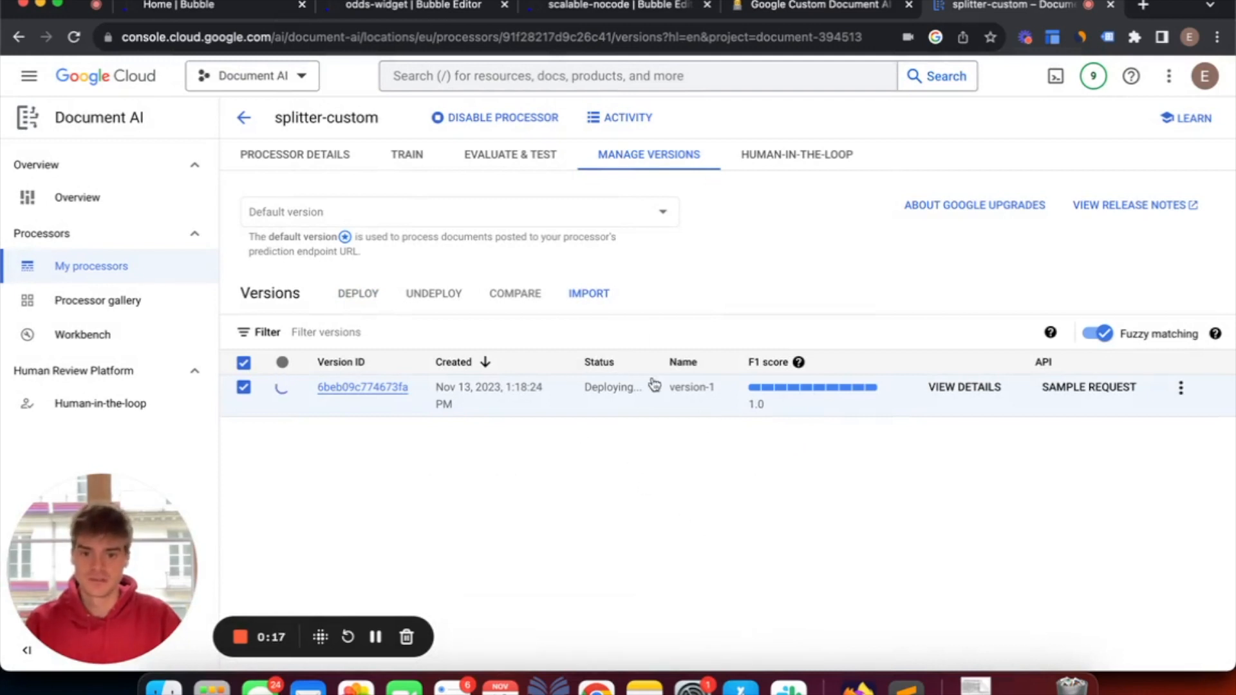
{"action": "left_click", "coordinate": [1180, 388]}
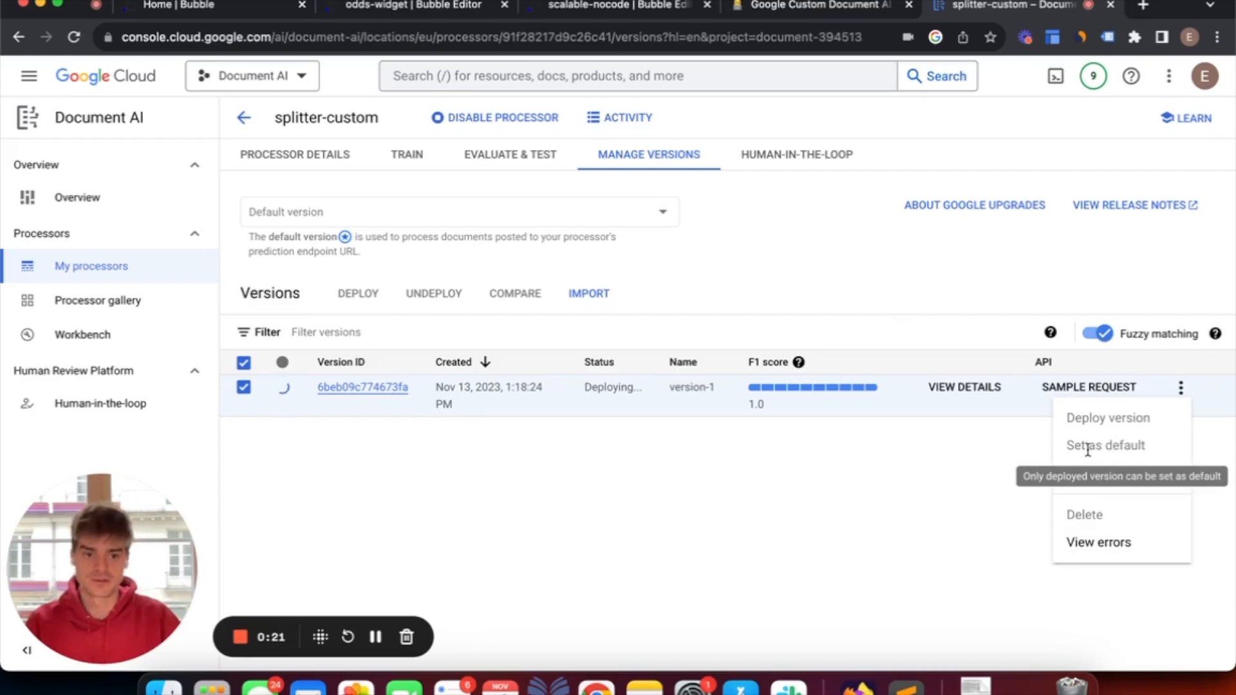
{"action": "left_click", "coordinate": [895, 479]}
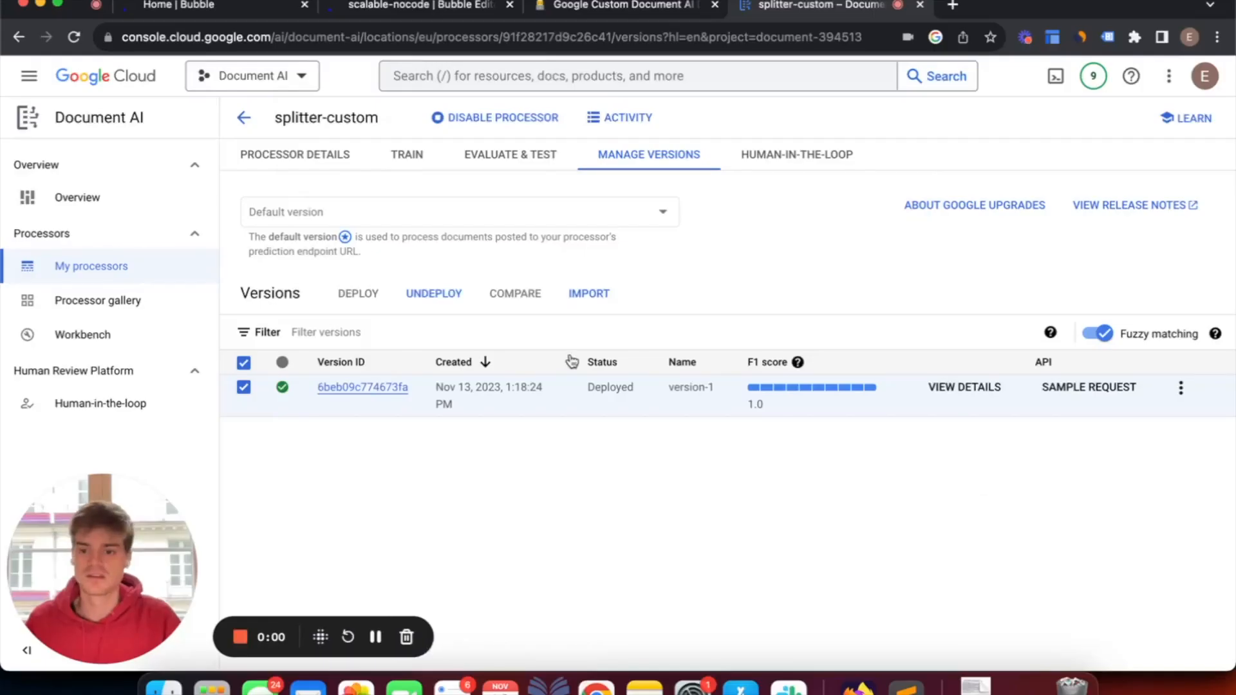
- Set the deployed version-1 as the processor's default version, confirming with its version ID
{"action": "left_click", "coordinate": [1179, 388]}
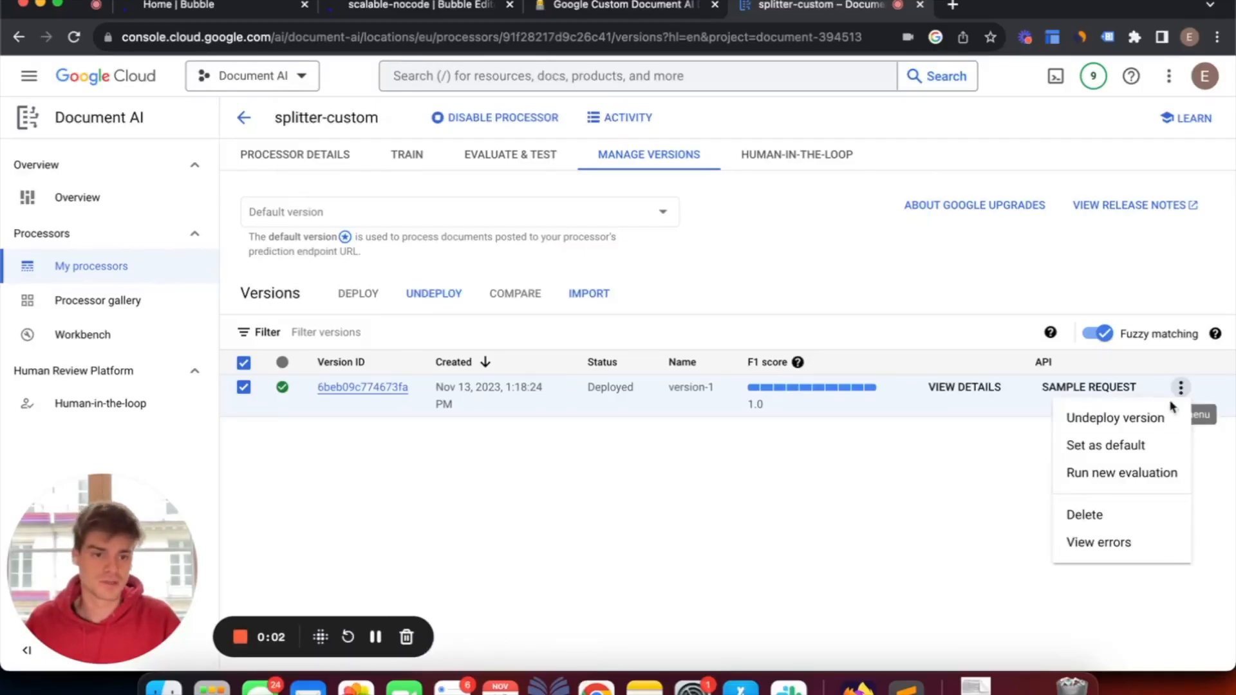
{"action": "left_click", "coordinate": [1085, 447]}
{"action": "left_click", "coordinate": [525, 409]}
{"action": "double_click", "coordinate": [604, 362]}
{"action": "key", "text": "super+c"}
{"action": "left_click", "coordinate": [514, 397]}
{"action": "key", "text": "super+v"}
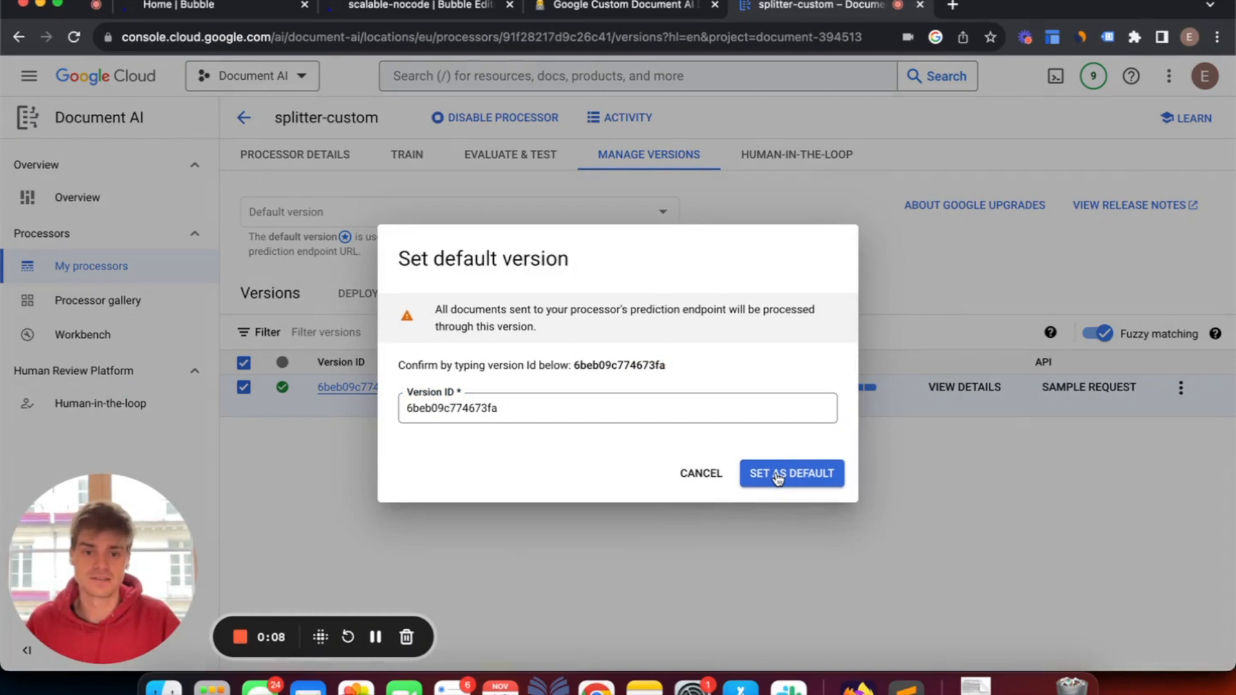
{"action": "left_click", "coordinate": [777, 476]}
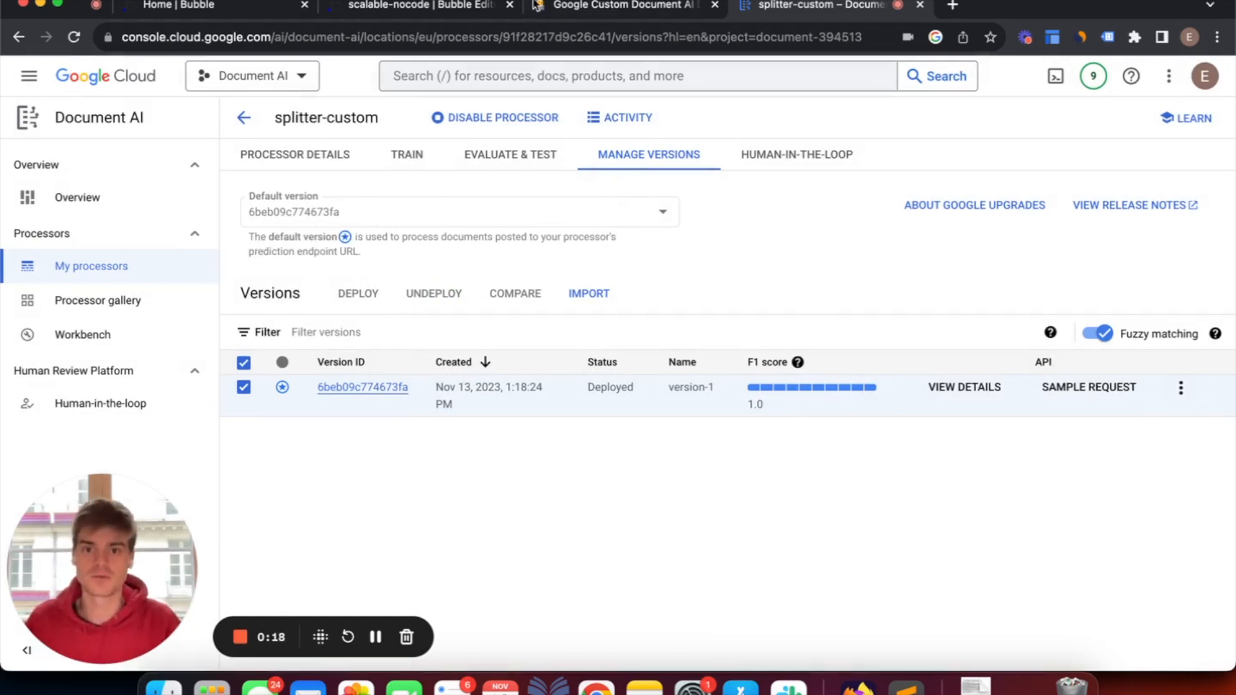
- Switch to the Bubble editor and open the workflow of the Custom Splitter page's Split Documents button
{"action": "left_click", "coordinate": [580, 8]}
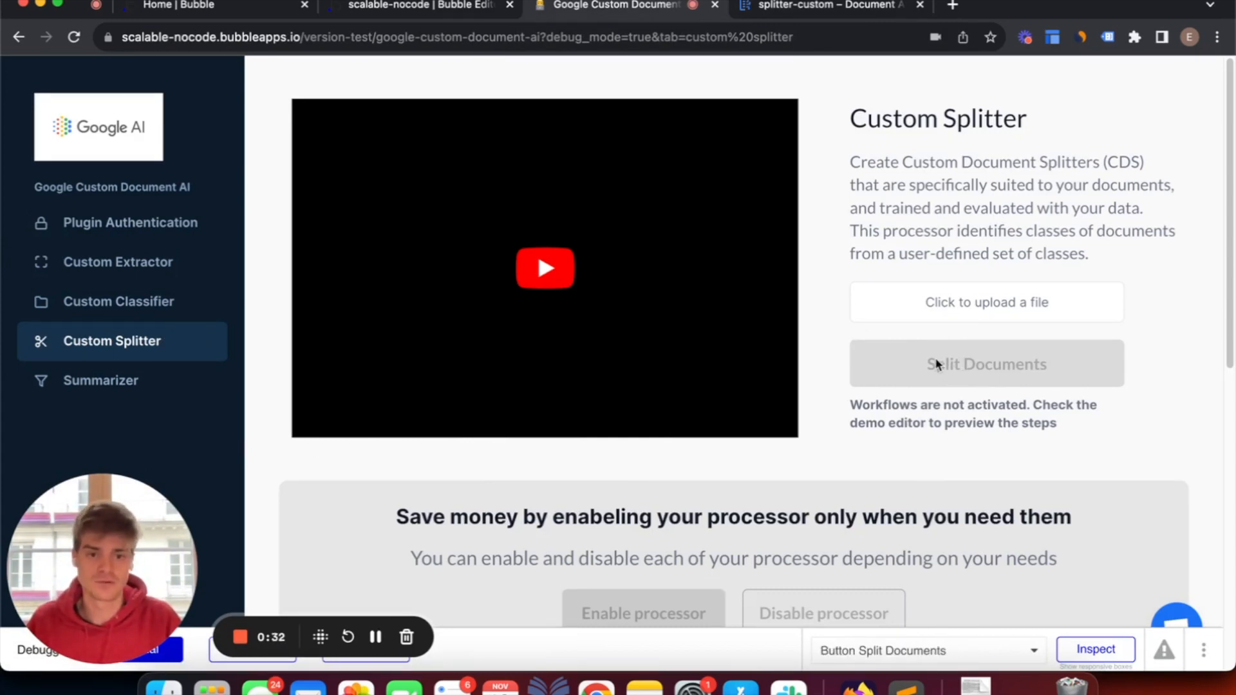
{"action": "left_click", "coordinate": [472, 7]}
{"action": "double_click", "coordinate": [920, 431]}
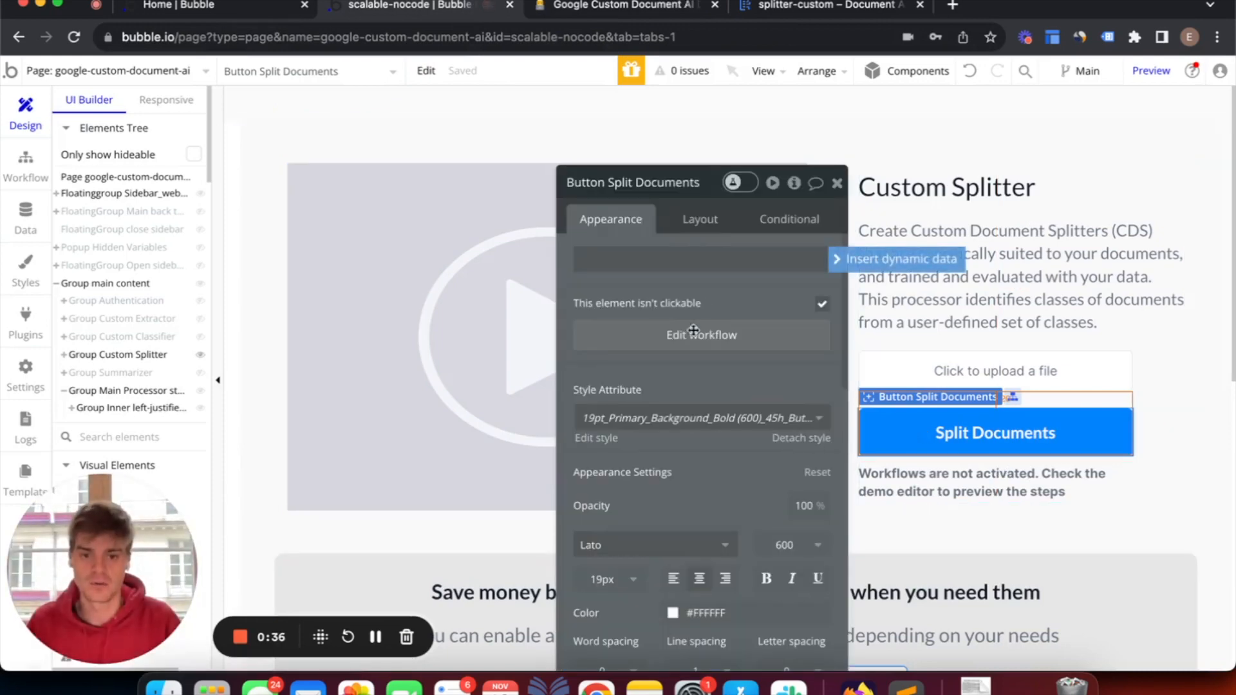
{"action": "left_click", "coordinate": [713, 334]}
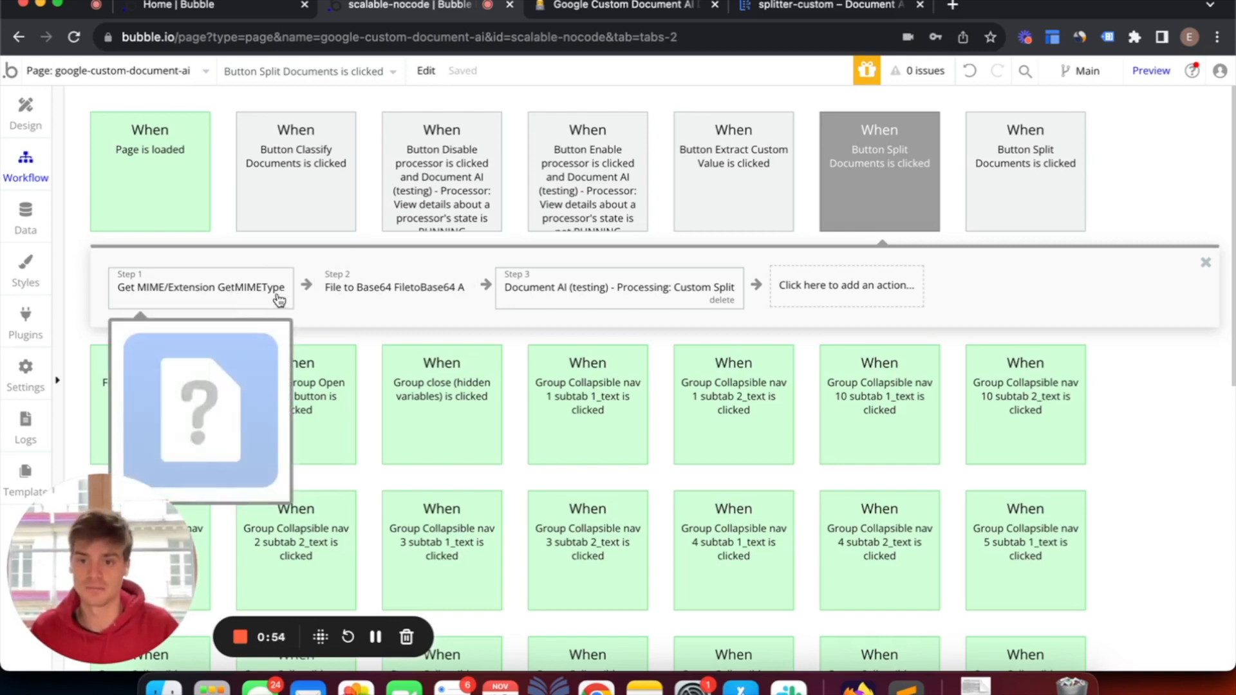
- Review the GetMIMEType and File to Base64 actions in the Split Documents workflow, checking the MIME action's file URL source
{"action": "mouse_move", "coordinate": [423, 302]}
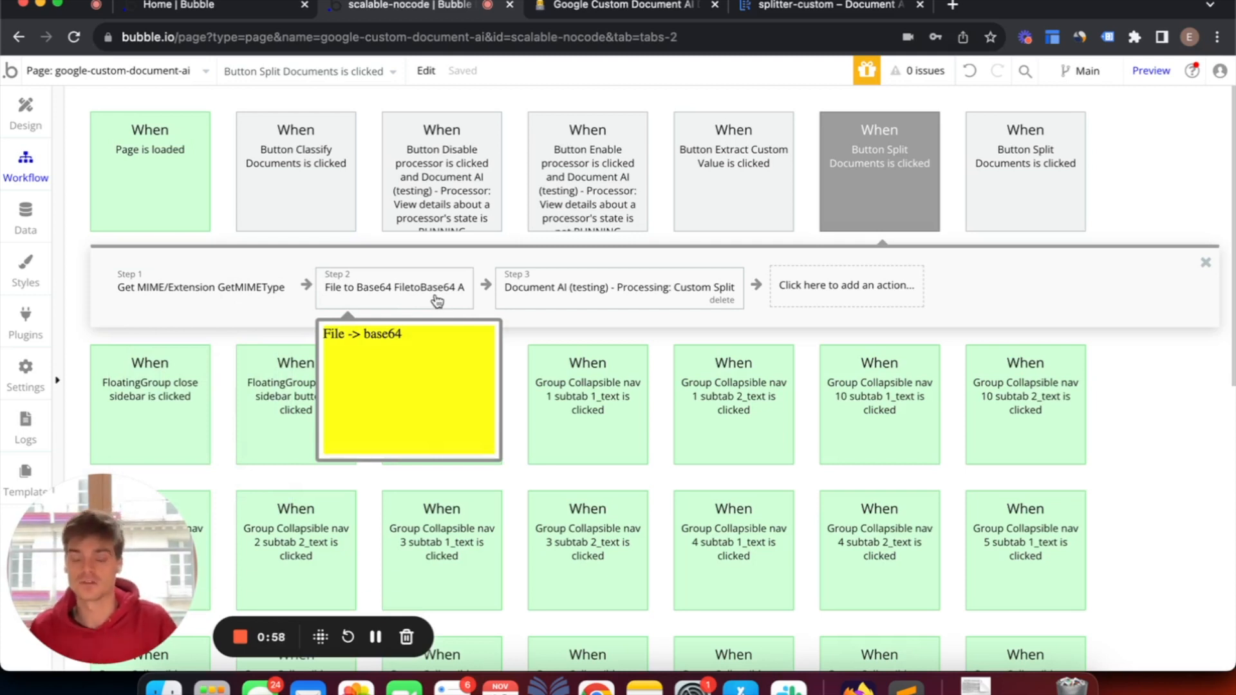
{"action": "left_click", "coordinate": [179, 288]}
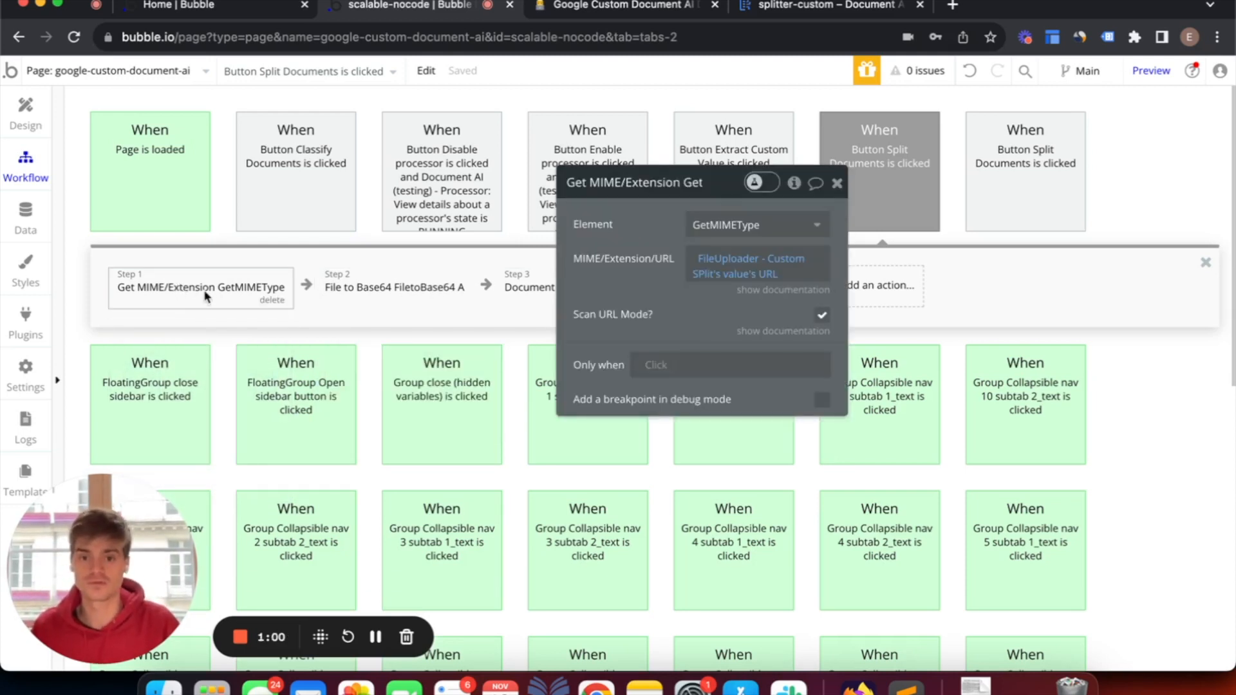
{"action": "left_click_drag", "start_coordinate": [672, 248], "coordinate": [631, 428]}
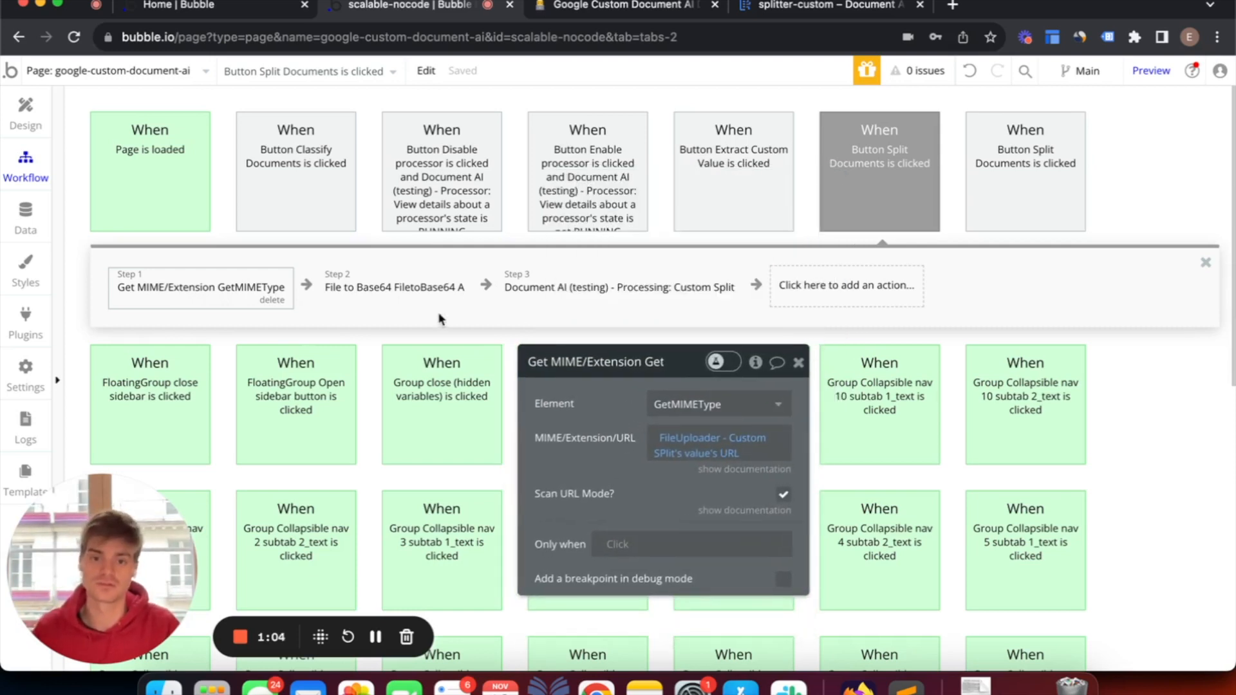
{"action": "mouse_move", "coordinate": [424, 302]}
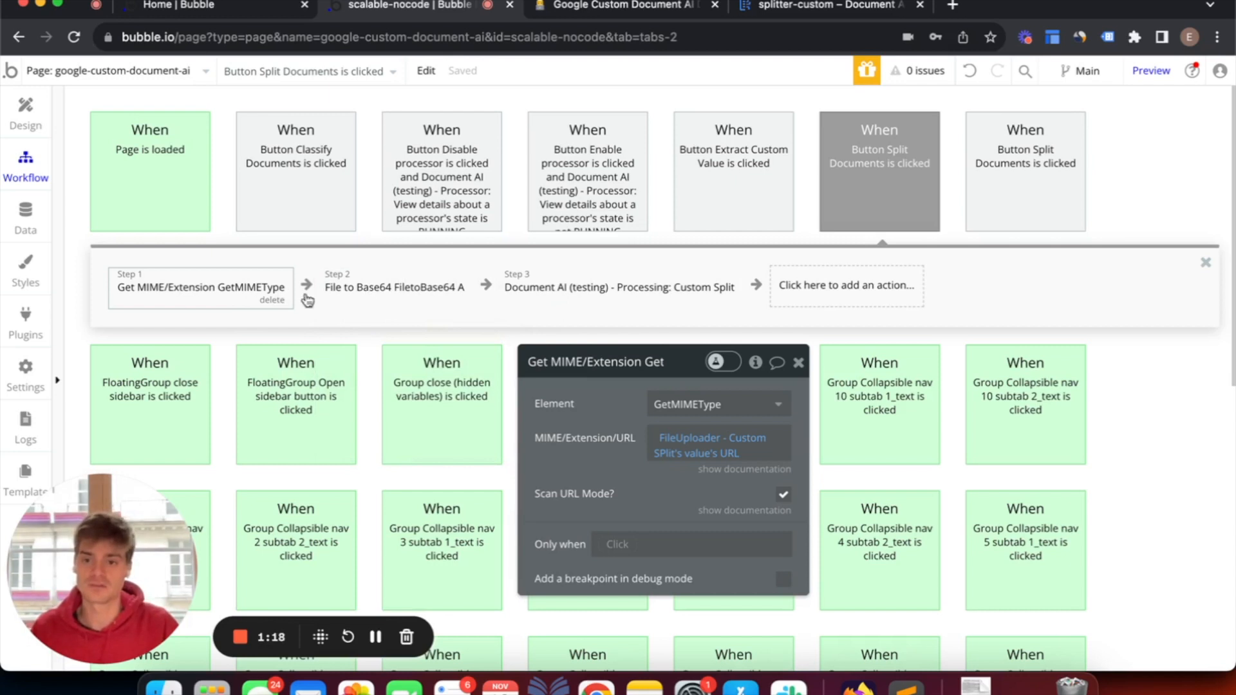
{"action": "left_click", "coordinate": [798, 362]}
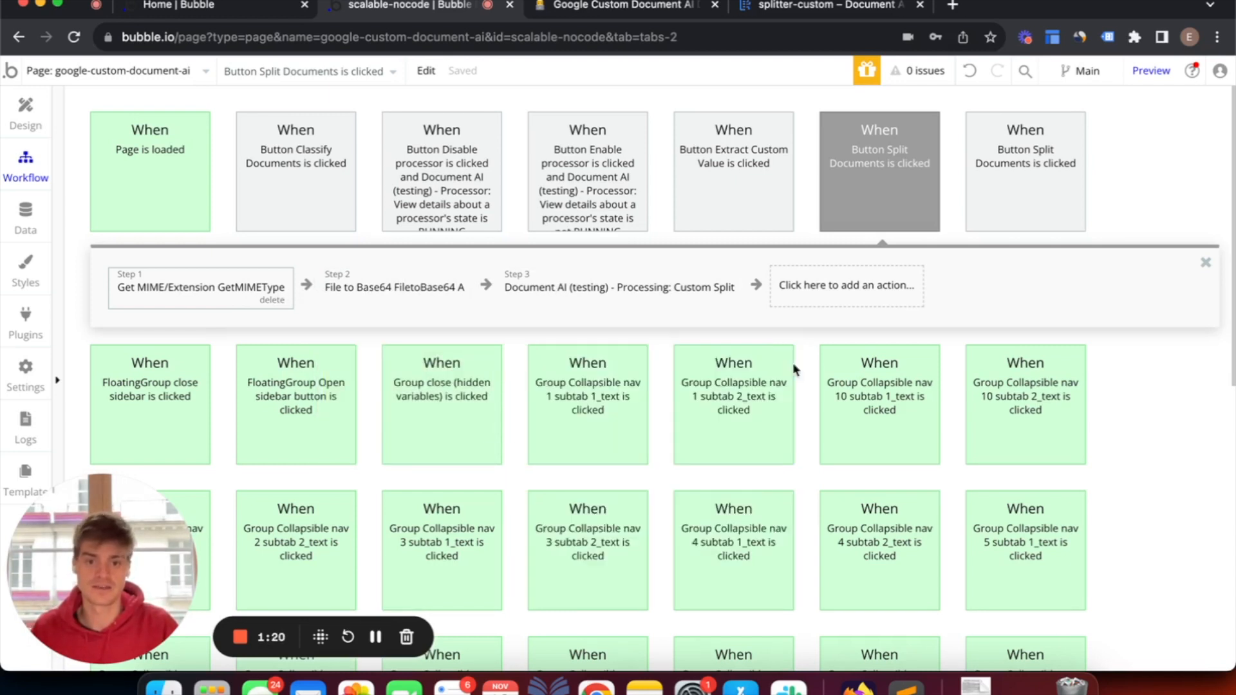
- Set the location of the Document AI Custom Split action to eu, copied from the region in splitter-custom's Google Cloud processor details
{"action": "left_click", "coordinate": [674, 297]}
{"action": "left_click_drag", "start_coordinate": [595, 442], "coordinate": [874, 195]}
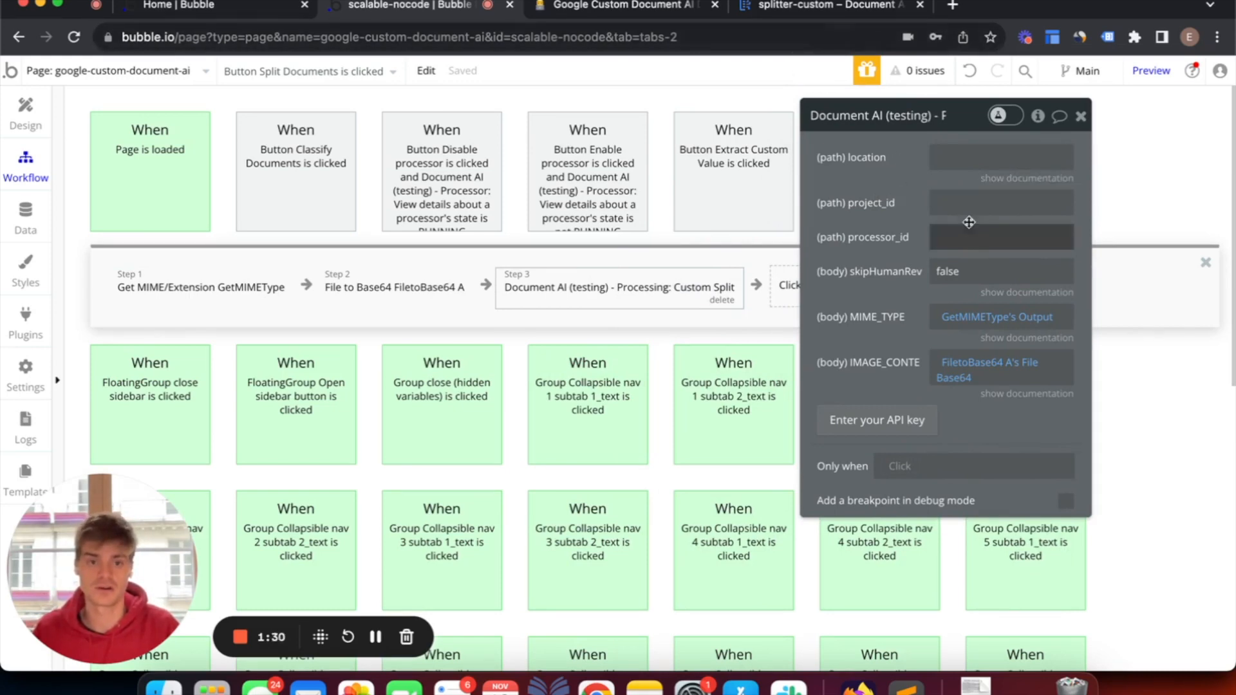
{"action": "left_click", "coordinate": [818, 5]}
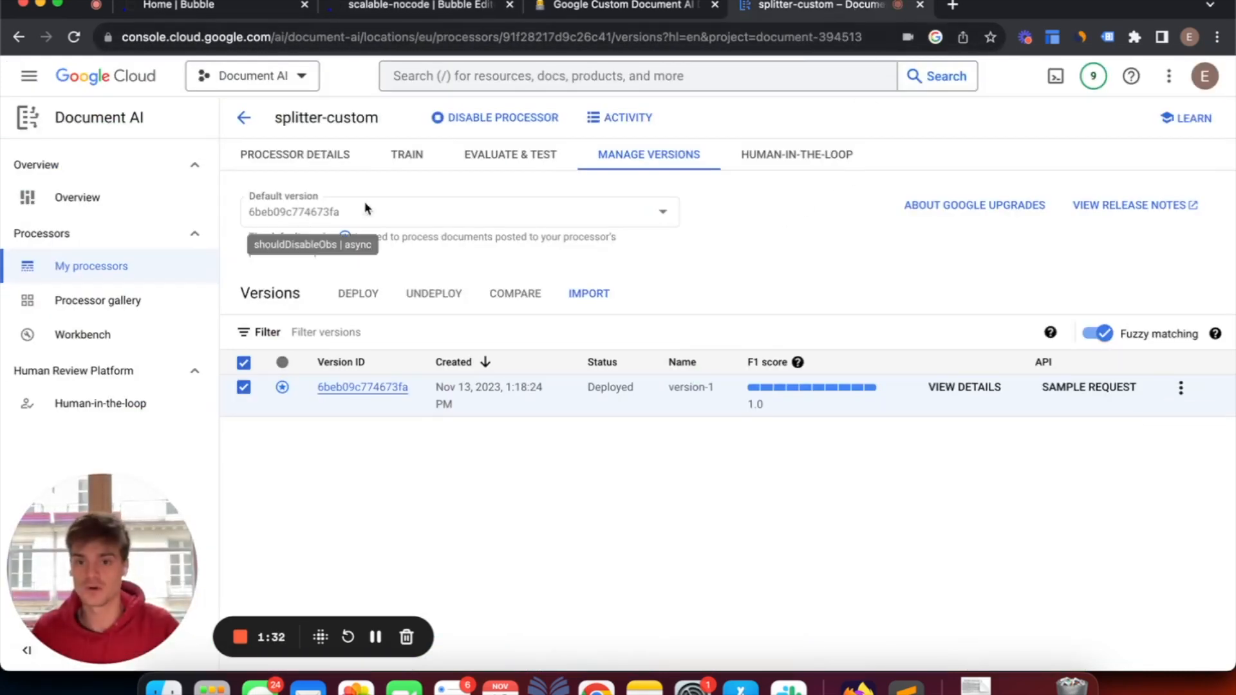
{"action": "left_click", "coordinate": [301, 159]}
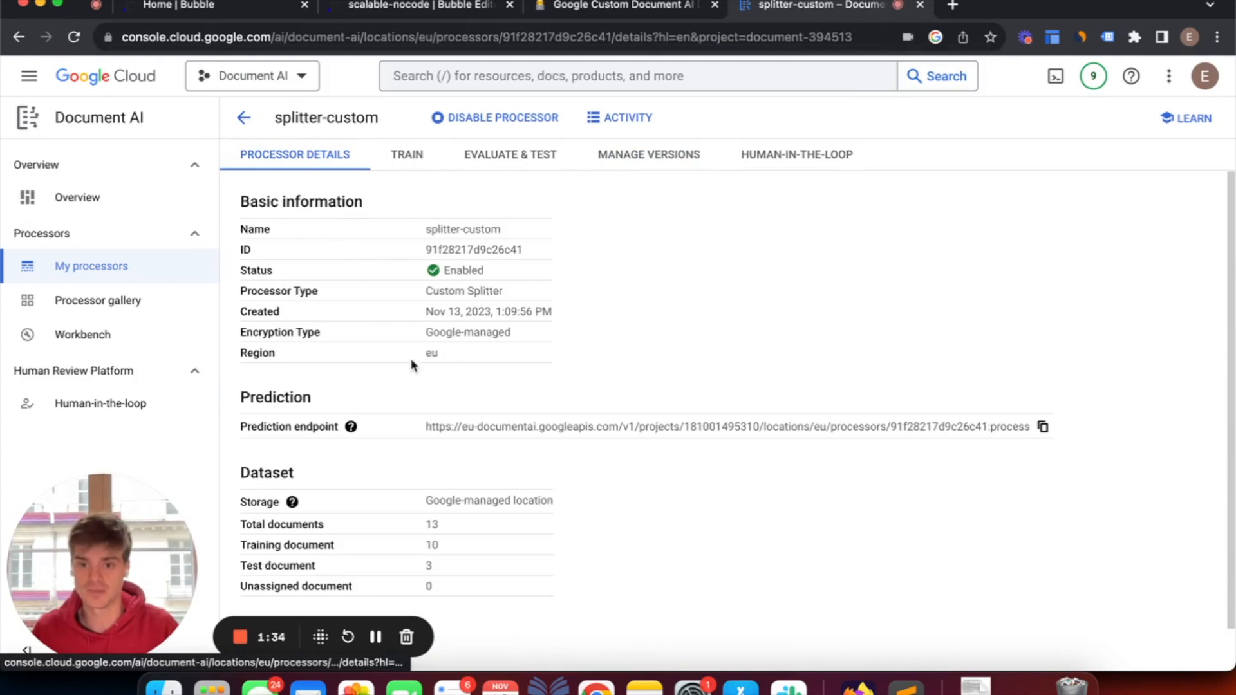
{"action": "double_click", "coordinate": [429, 353]}
{"action": "key", "text": "super+c"}
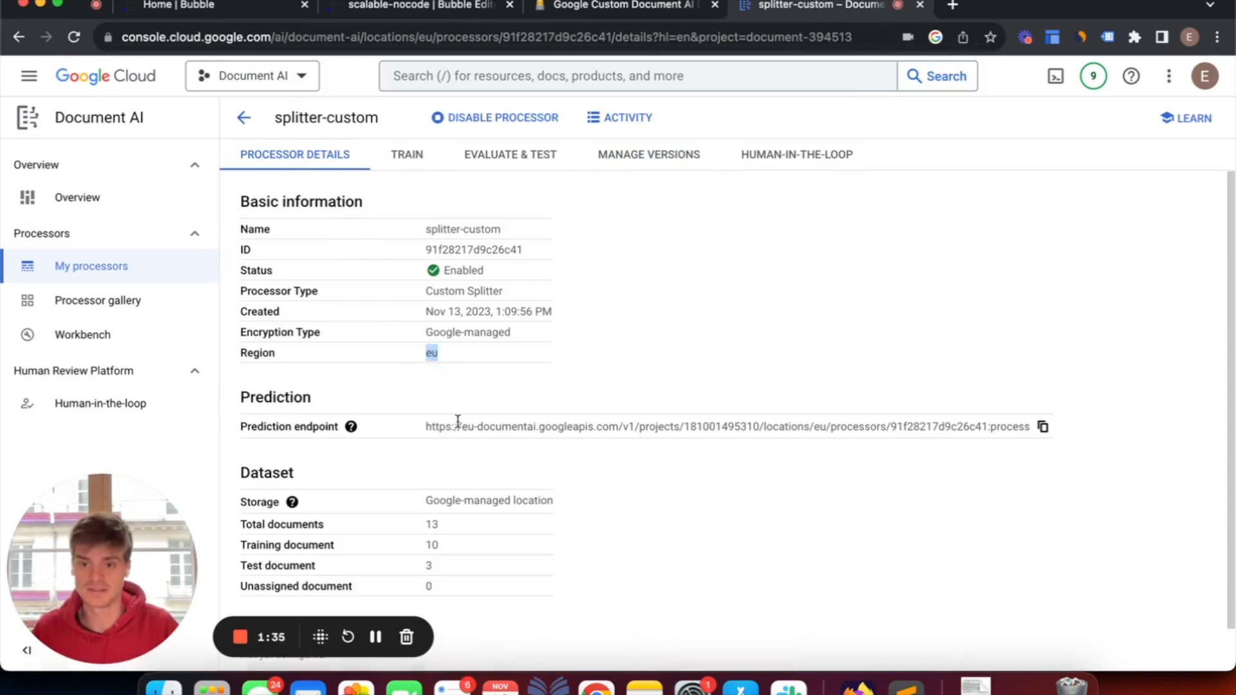
{"action": "left_click", "coordinate": [602, 9]}
{"action": "left_click", "coordinate": [419, 6]}
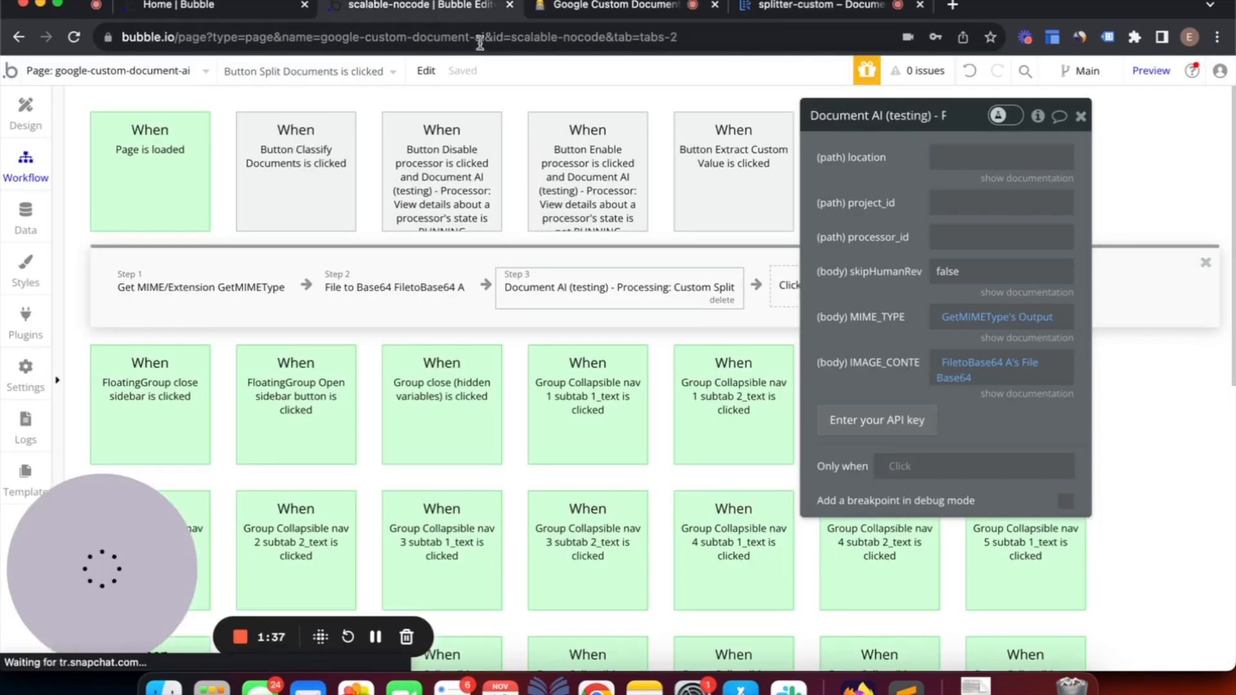
{"action": "left_click", "coordinate": [934, 148]}
{"action": "key", "text": "super+v"}
{"action": "mouse_move", "coordinate": [868, 188]}
{"action": "left_mouse_down"}
{"action": "mouse_move", "coordinate": [860, 219]}
{"action": "mouse_move", "coordinate": [861, 202]}
{"action": "left_mouse_up"}
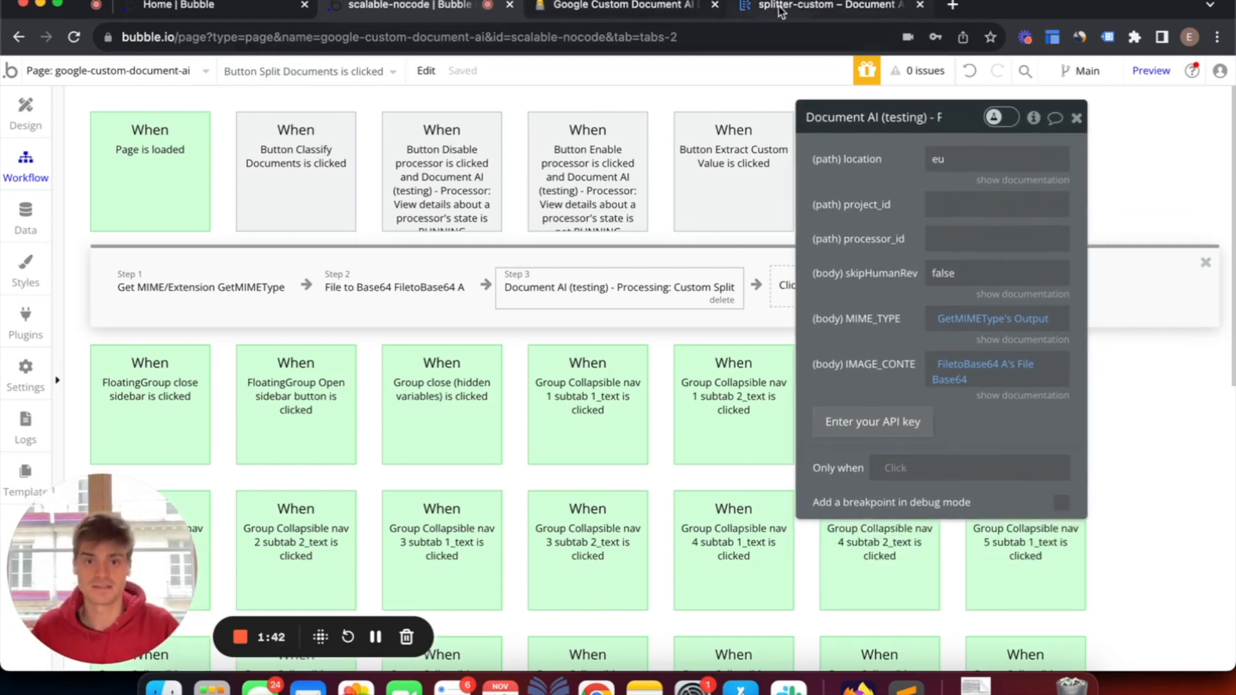
- Copy the project ID from the Google Cloud welcome page and set the Custom Split action's project_id to document-394513
{"action": "left_click", "coordinate": [814, 6]}
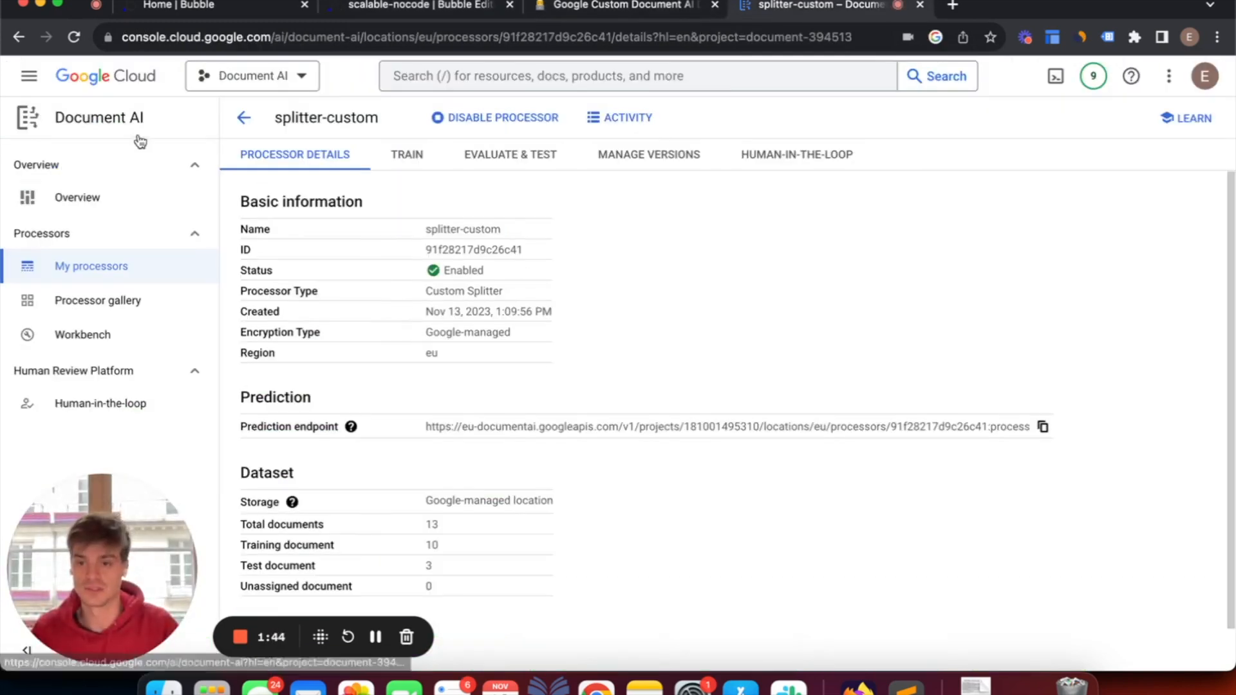
{"action": "left_click", "coordinate": [107, 72]}
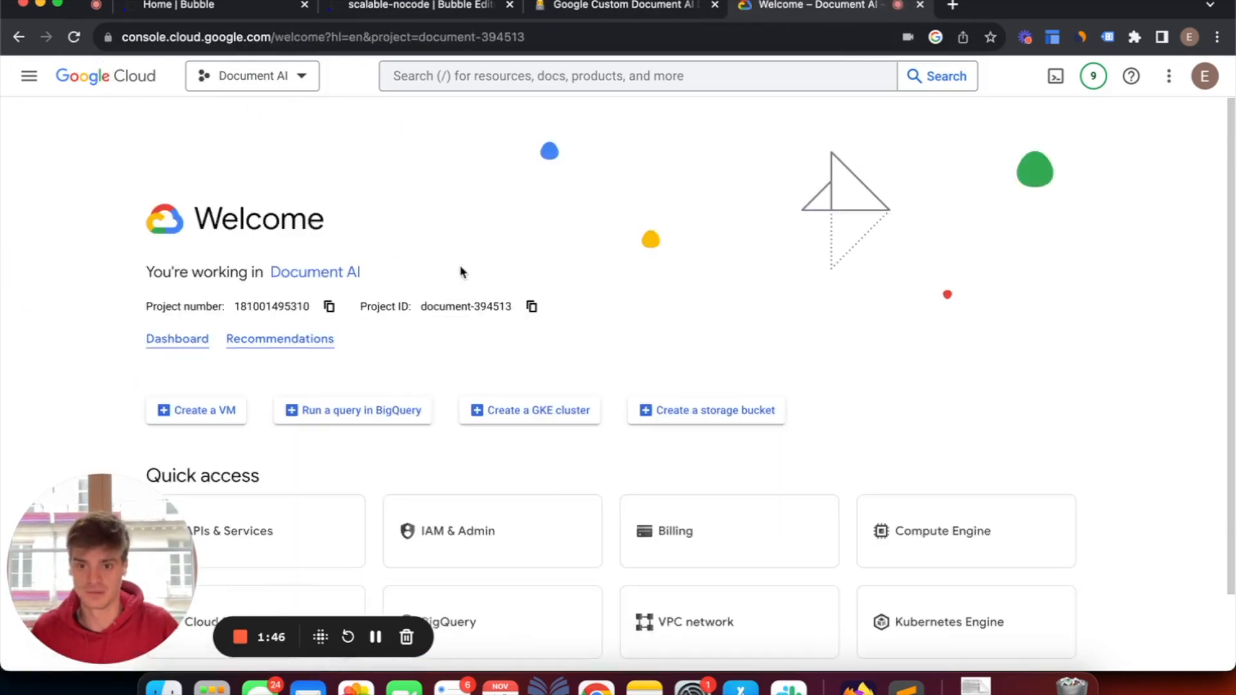
{"action": "left_click", "coordinate": [531, 306]}
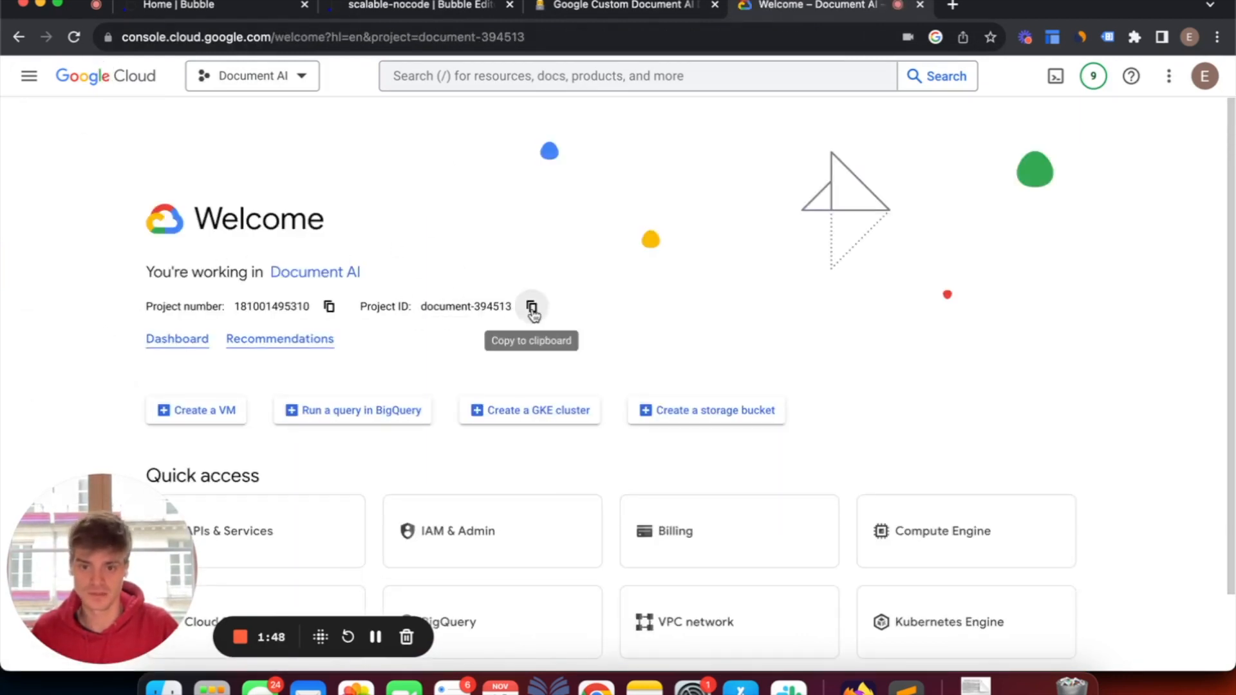
{"action": "left_click", "coordinate": [440, 15]}
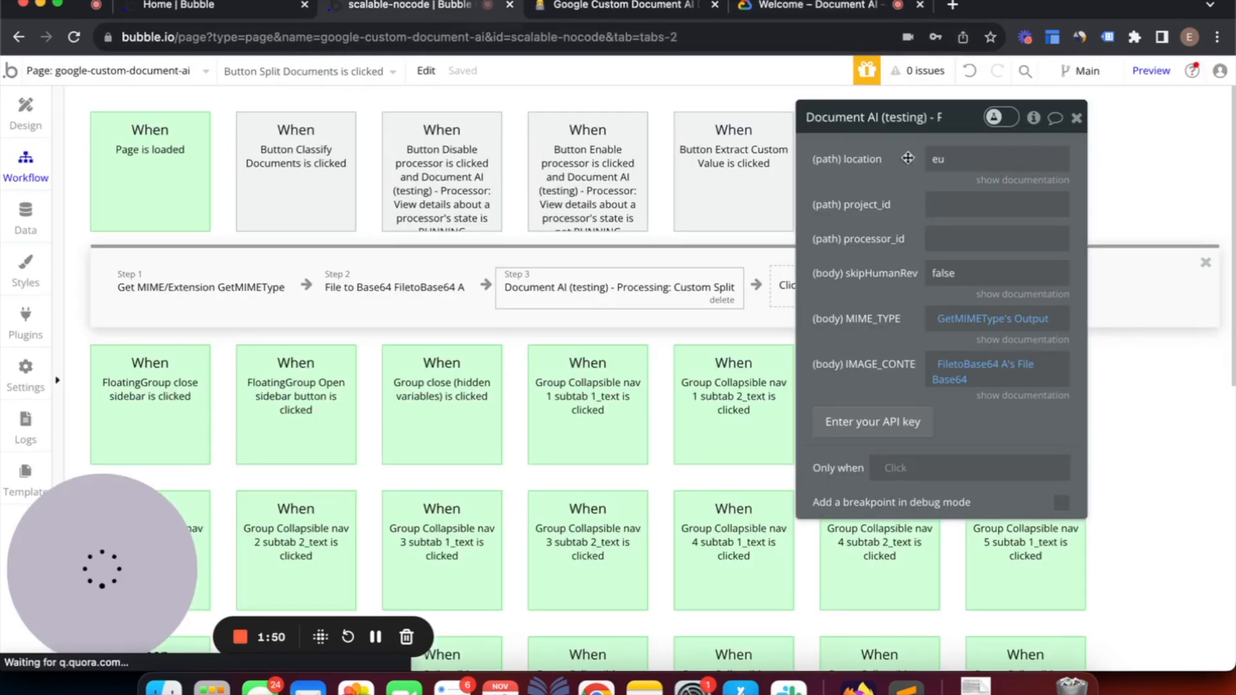
{"action": "left_click", "coordinate": [944, 204]}
{"action": "key", "text": "super+v"}
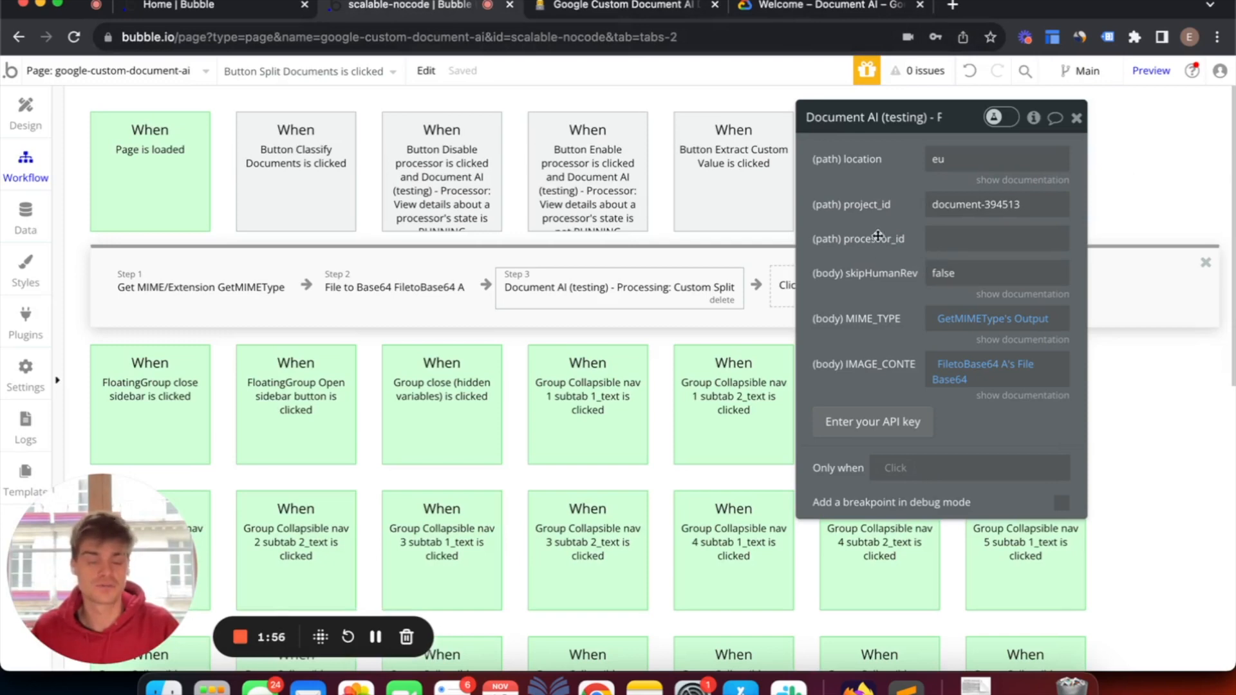
- Return to Document AI's processor list in Google Cloud, open splitter-custom's details and select its processor ID for copying
{"action": "left_click", "coordinate": [772, 7]}
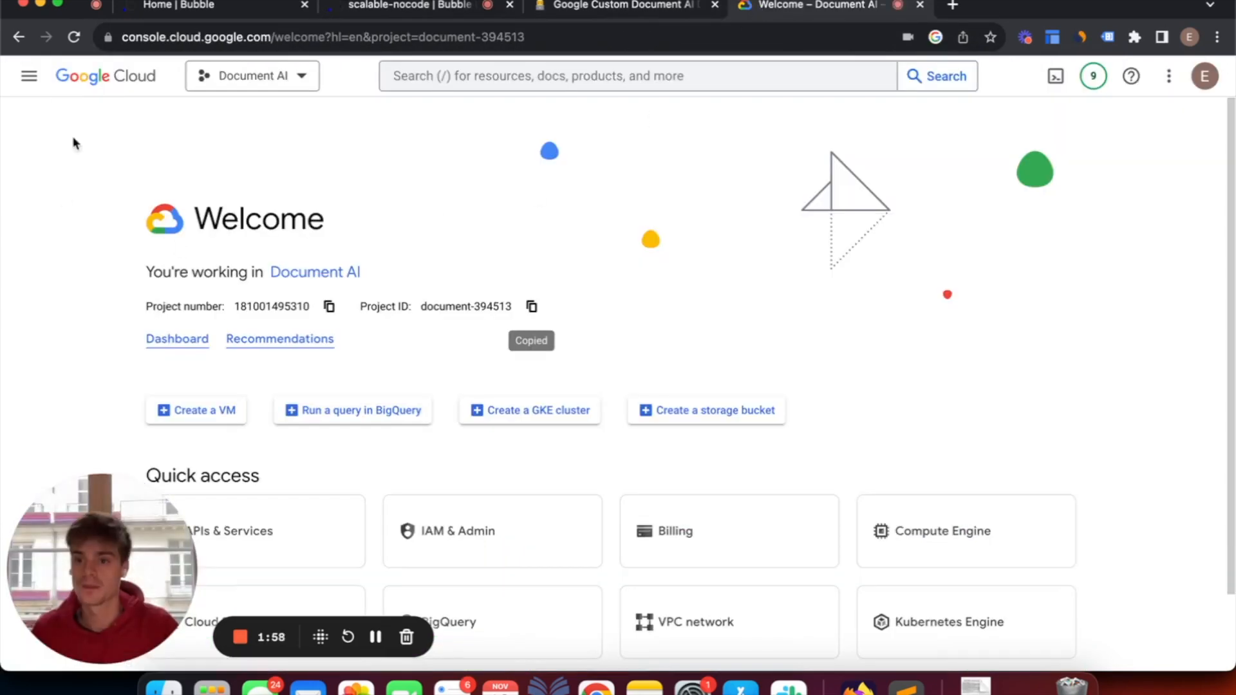
{"action": "left_click", "coordinate": [29, 76]}
{"action": "left_click_drag", "start_coordinate": [38, 532], "coordinate": [1081, 569]}
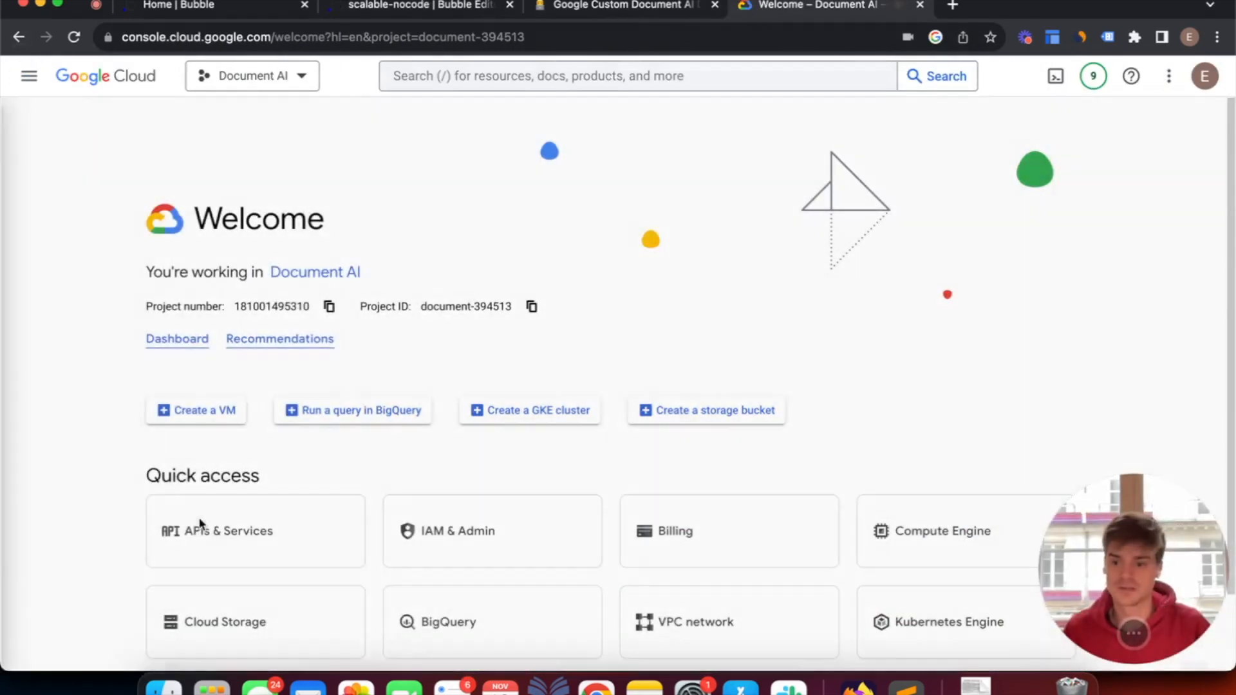
{"action": "left_click", "coordinate": [40, 85]}
{"action": "scroll", "coordinate": [60, 422], "scroll_direction": "down", "scroll_amount": 10}
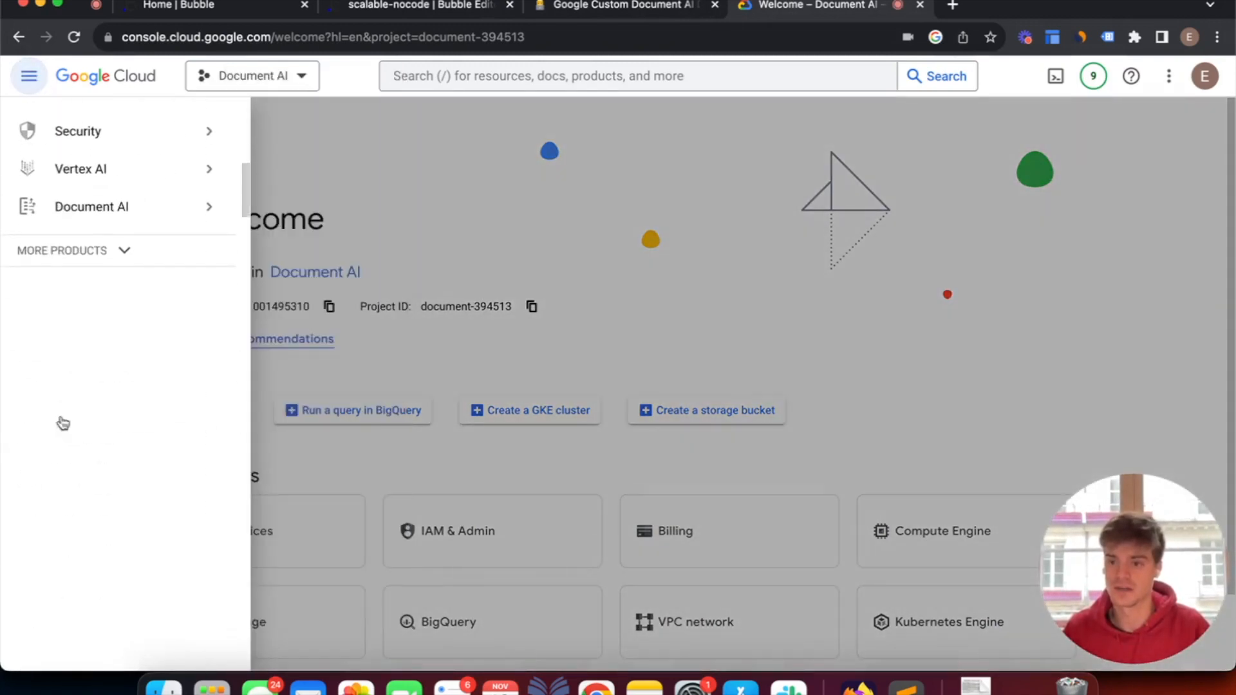
{"action": "scroll", "coordinate": [77, 400], "scroll_direction": "up", "scroll_amount": 10}
{"action": "scroll", "coordinate": [91, 489], "scroll_direction": "down", "scroll_amount": 6}
{"action": "scroll", "coordinate": [90, 539], "scroll_direction": "down", "scroll_amount": 2}
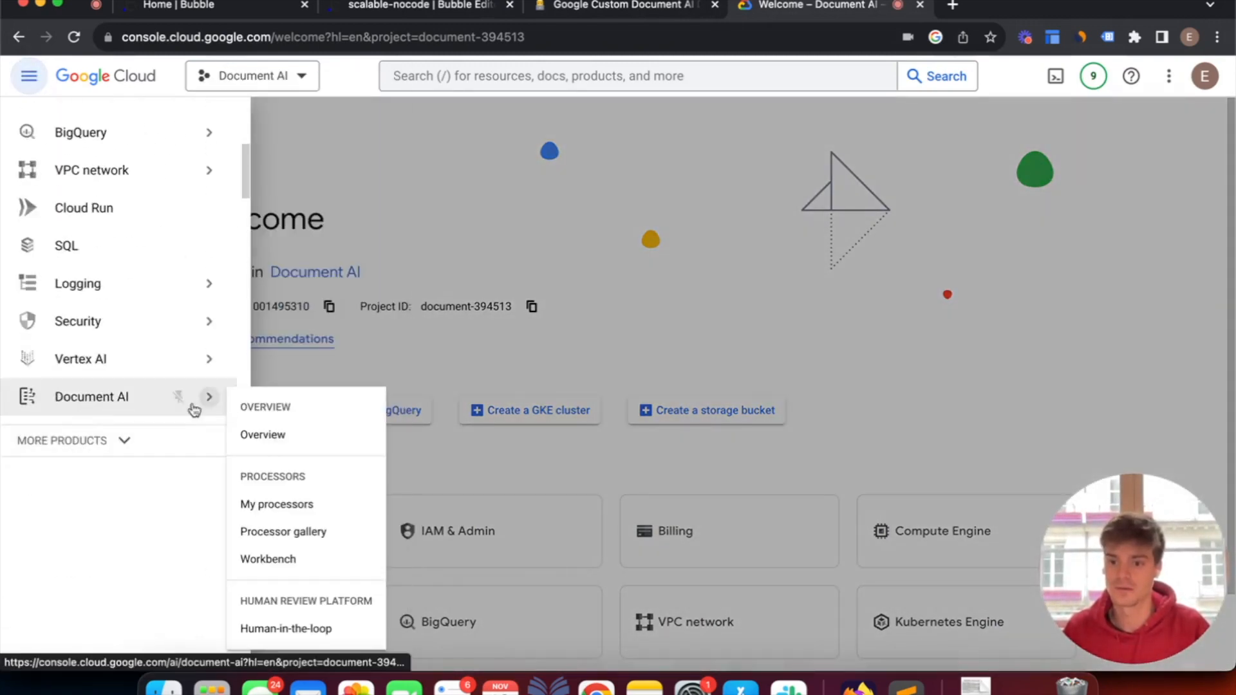
{"action": "left_click", "coordinate": [228, 402]}
{"action": "left_click", "coordinate": [122, 264]}
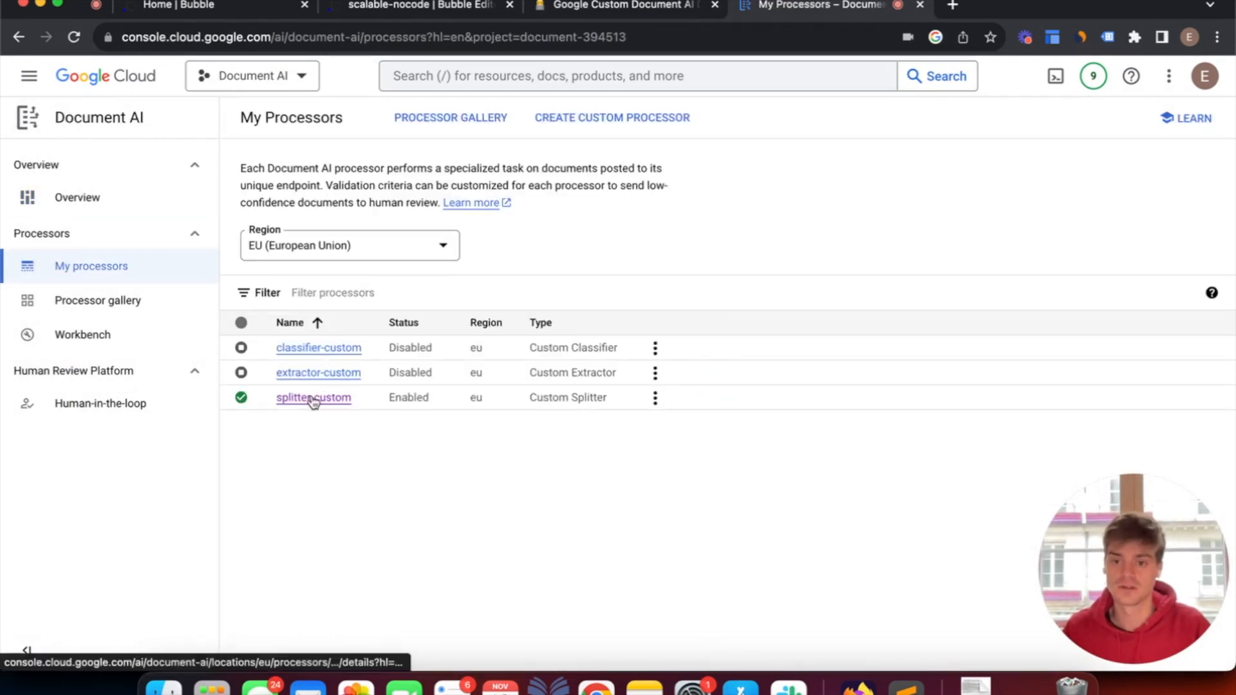
{"action": "left_click", "coordinate": [313, 398]}
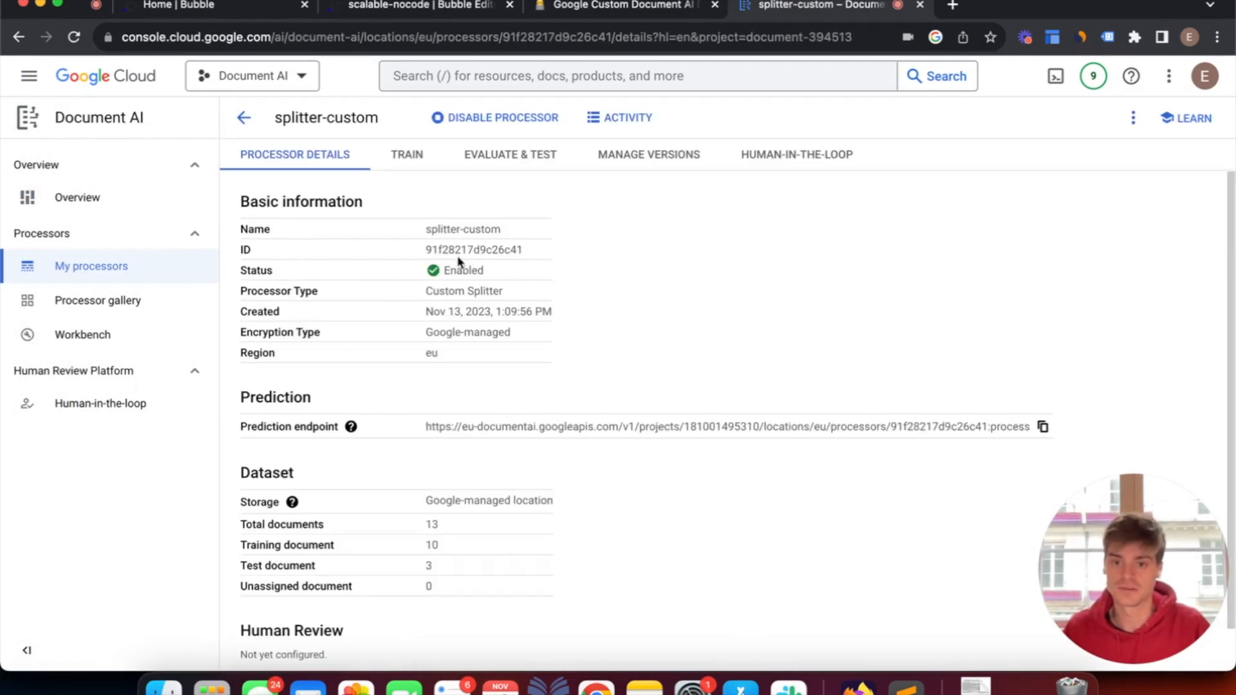
{"action": "double_click", "coordinate": [464, 251]}
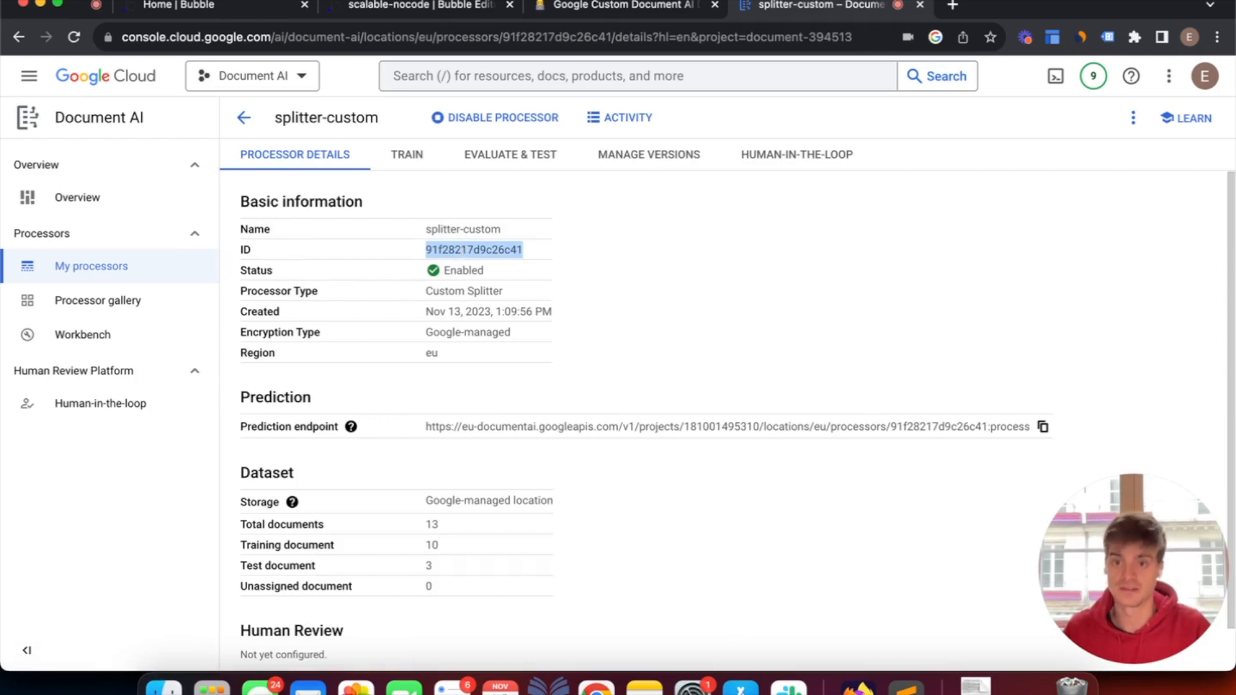
{"action": "left_click", "coordinate": [361, 12]}
{"action": "left_click", "coordinate": [930, 250]}
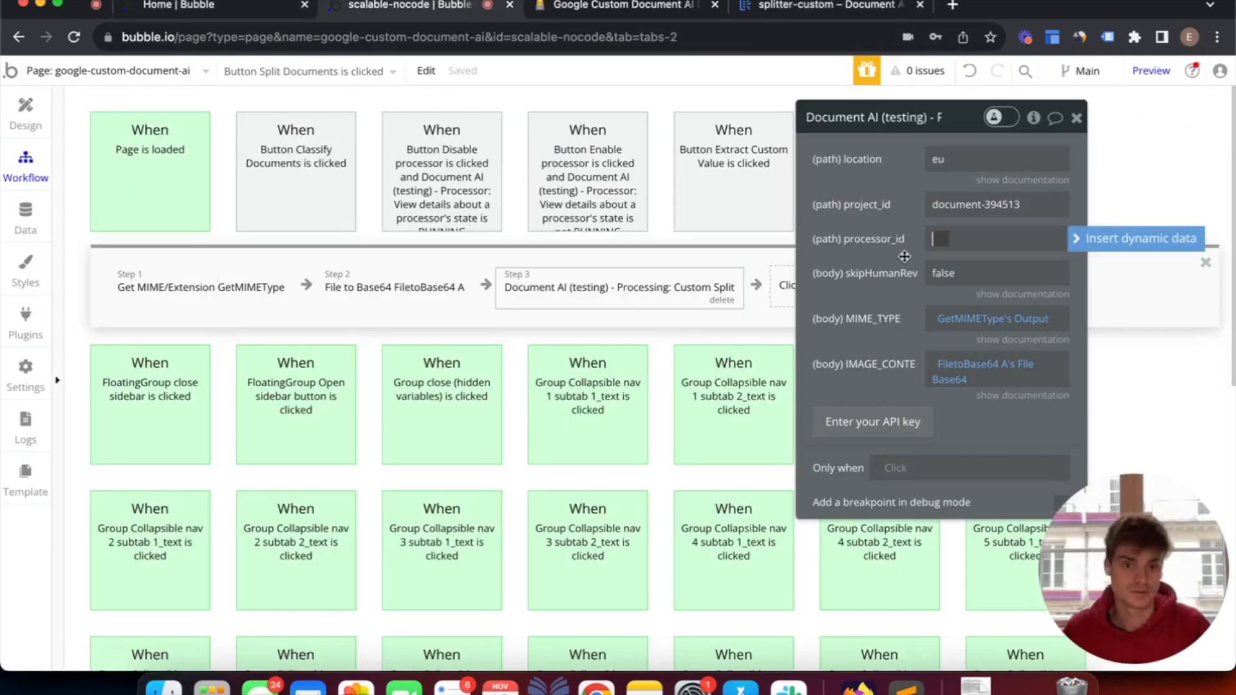
{"action": "key", "text": "super+v"}
{"action": "left_click_drag", "start_coordinate": [884, 273], "coordinate": [834, 245]}
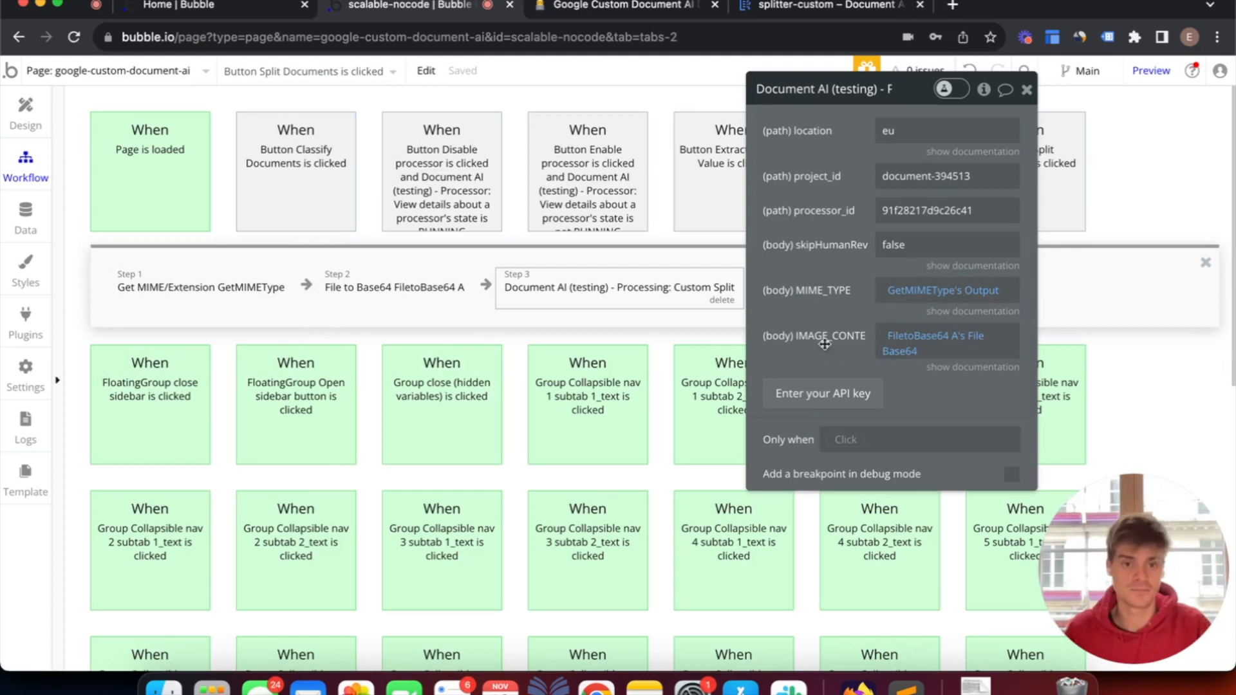
{"action": "left_click", "coordinate": [895, 354]}
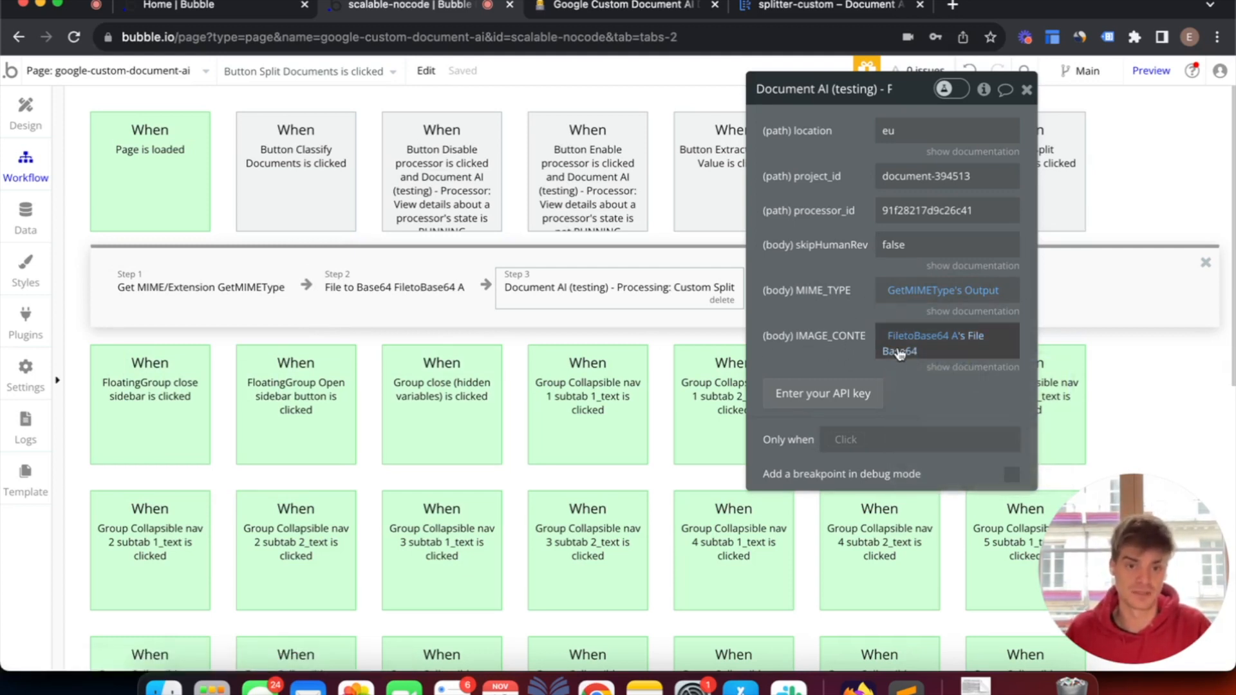
{"action": "left_click", "coordinate": [1024, 93]}
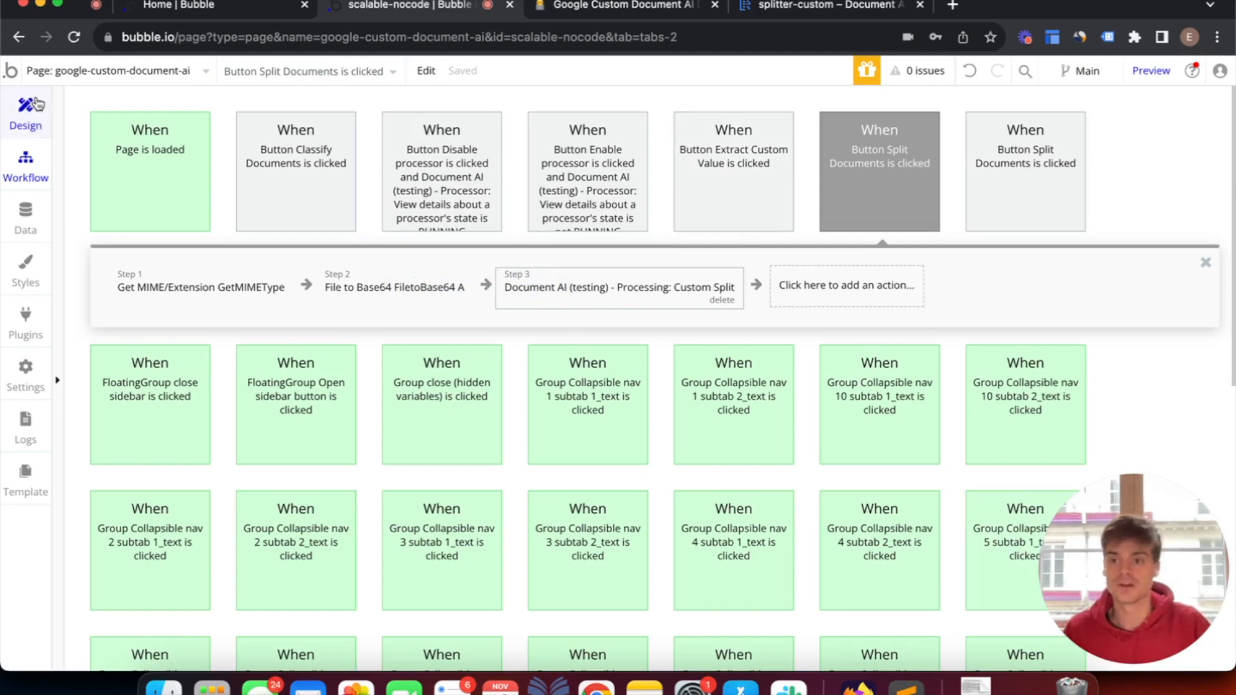
- View the Custom Splitter demo page's upload and split controls and its options for enabling or disabling the processor
{"action": "left_click", "coordinate": [598, 7]}
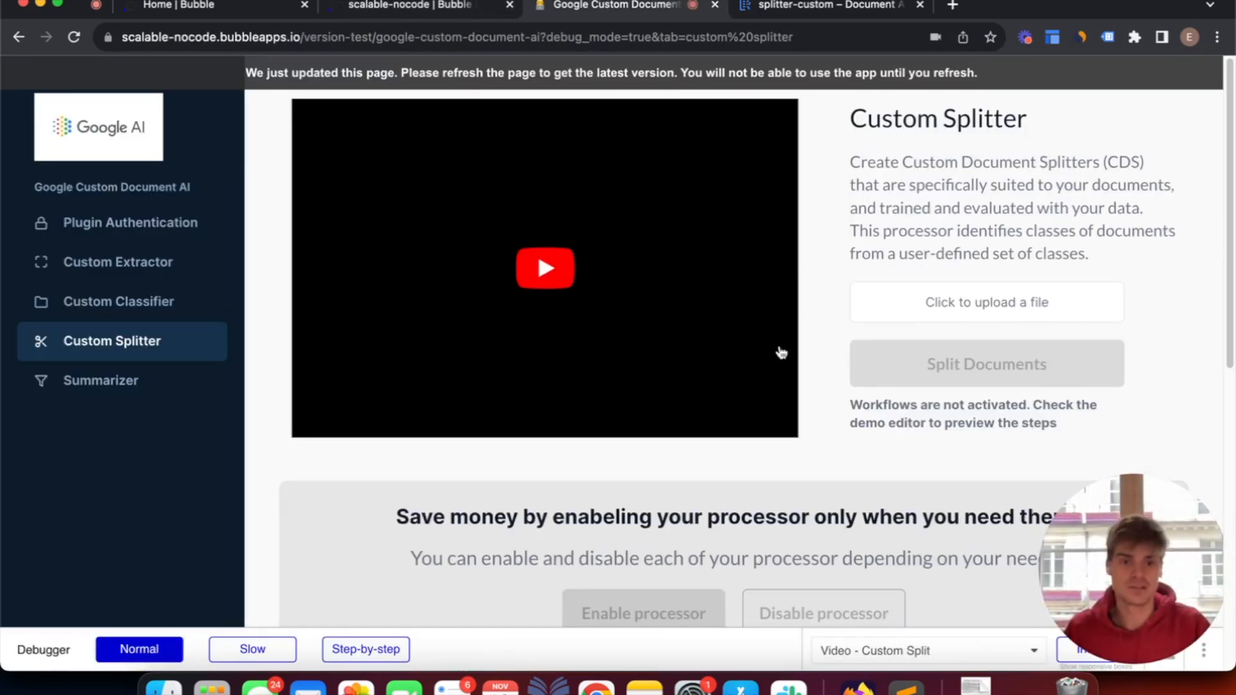
{"action": "scroll", "coordinate": [778, 350], "scroll_direction": "down", "scroll_amount": 3}
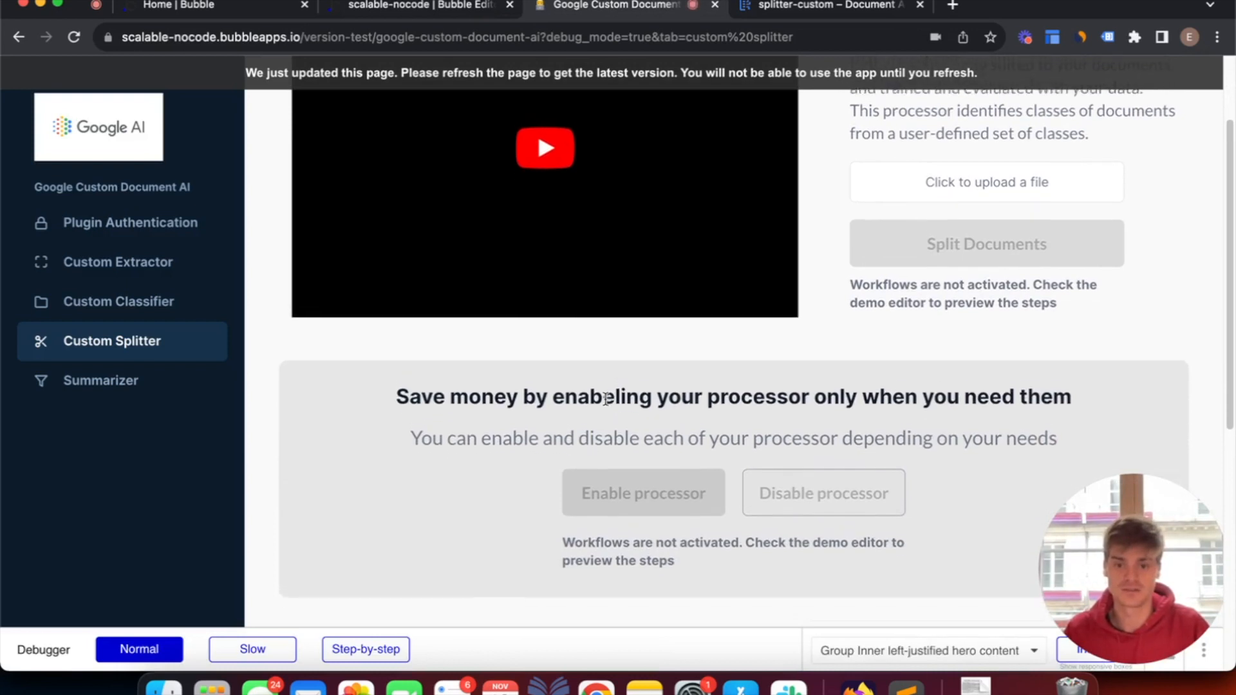
{"action": "scroll", "coordinate": [605, 402], "scroll_direction": "up", "scroll_amount": 2}
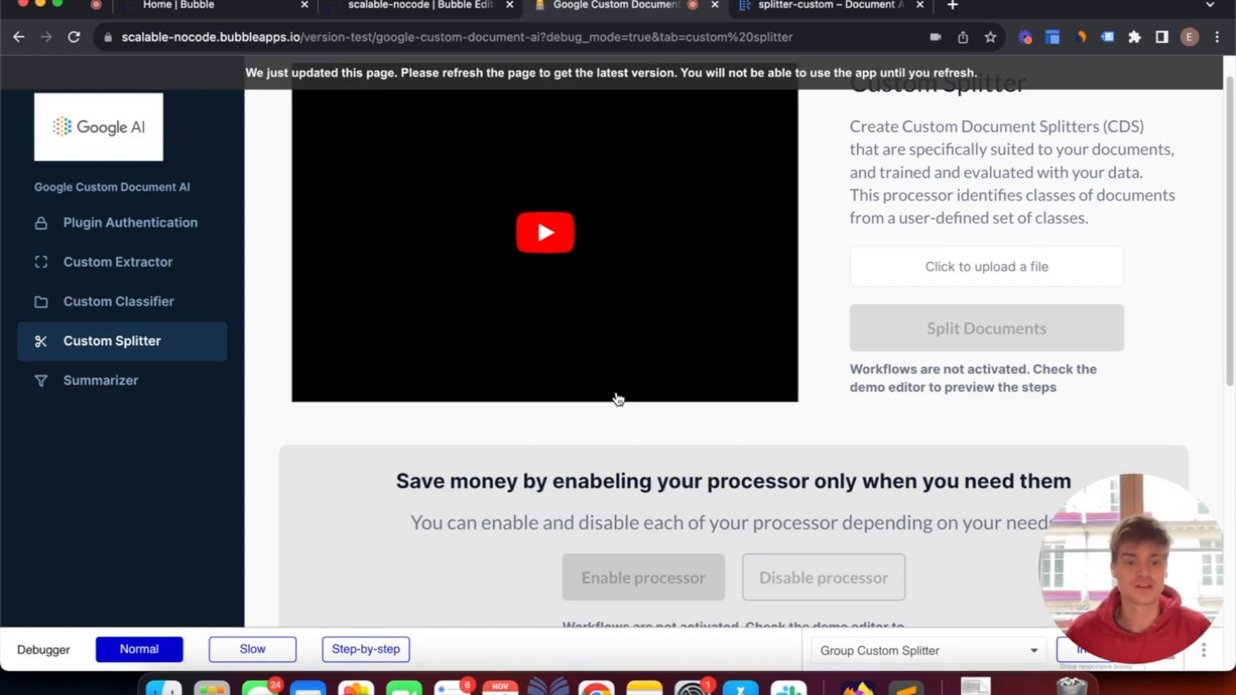
{"action": "left_click_drag", "start_coordinate": [1086, 547], "coordinate": [58, 549]}
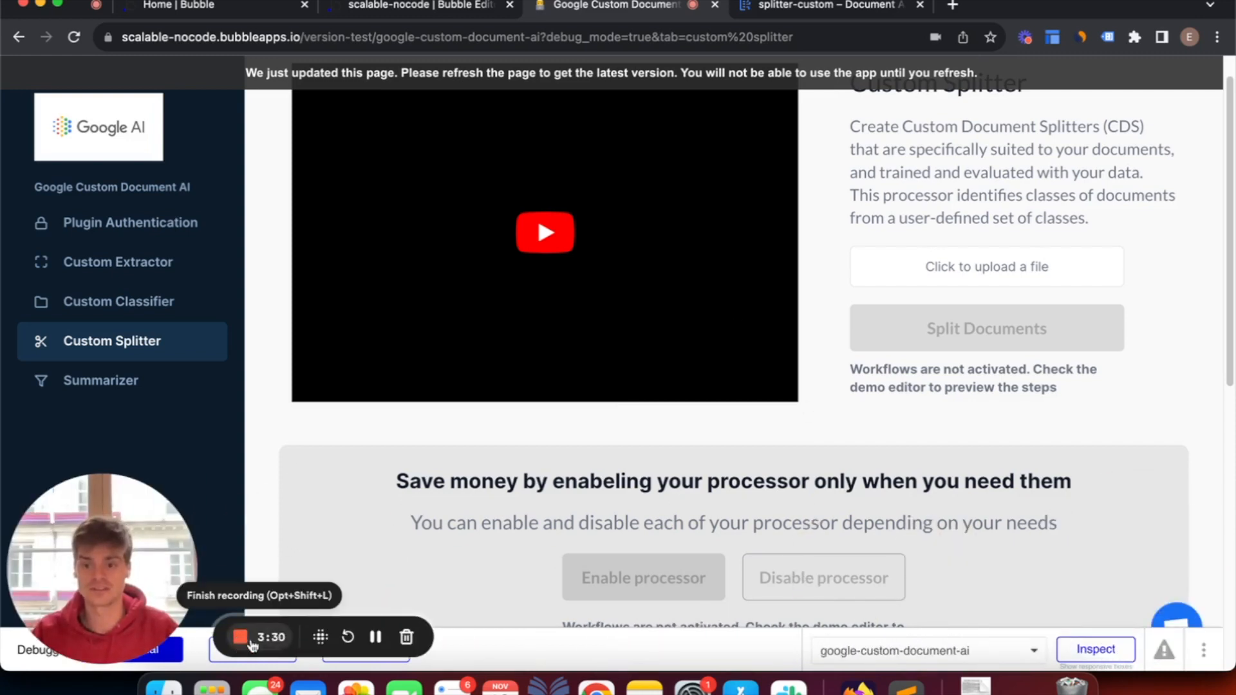